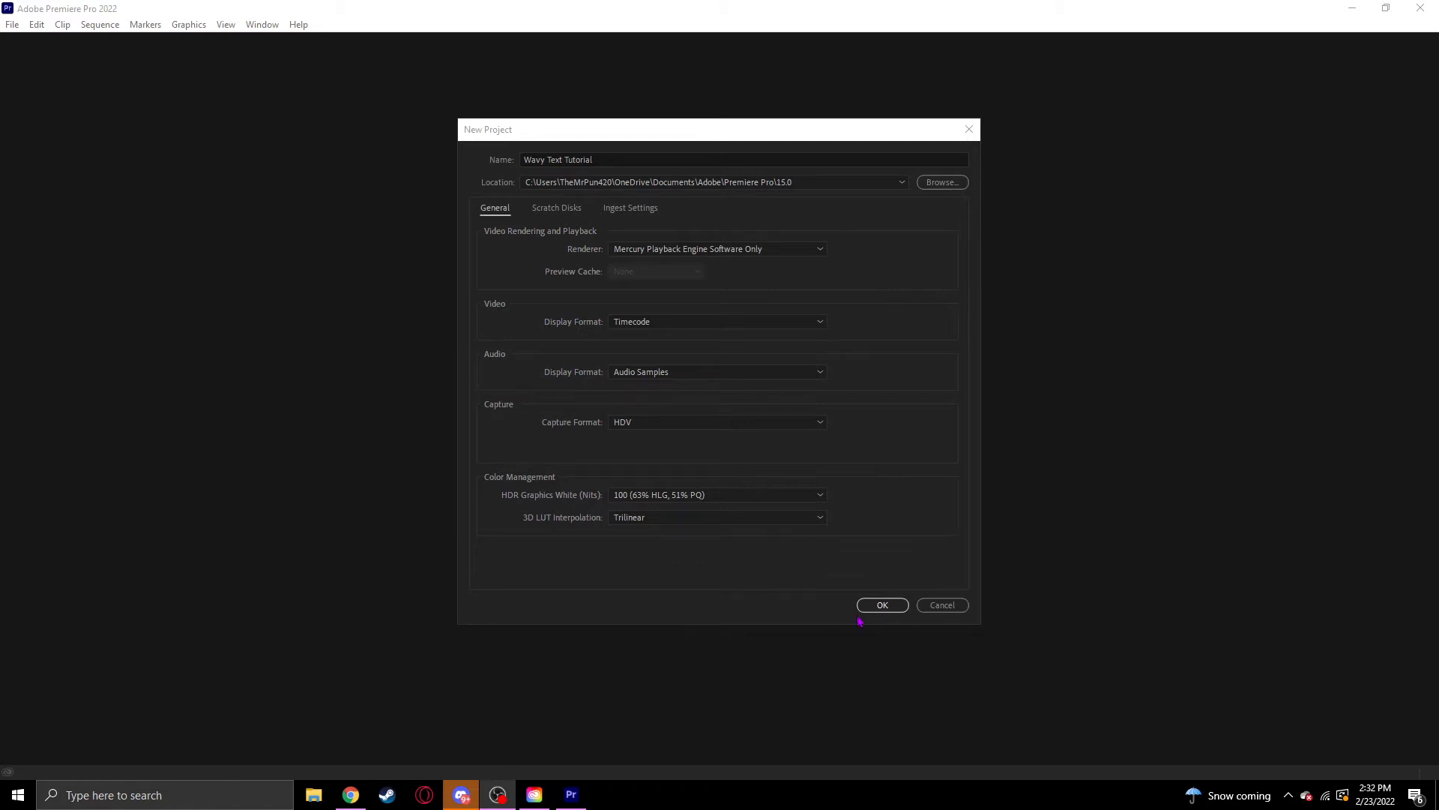
# - Create the Wavy Text Tutorial project and import PunnyFPSLogo.png into it
pyautogui.click(881, 605)
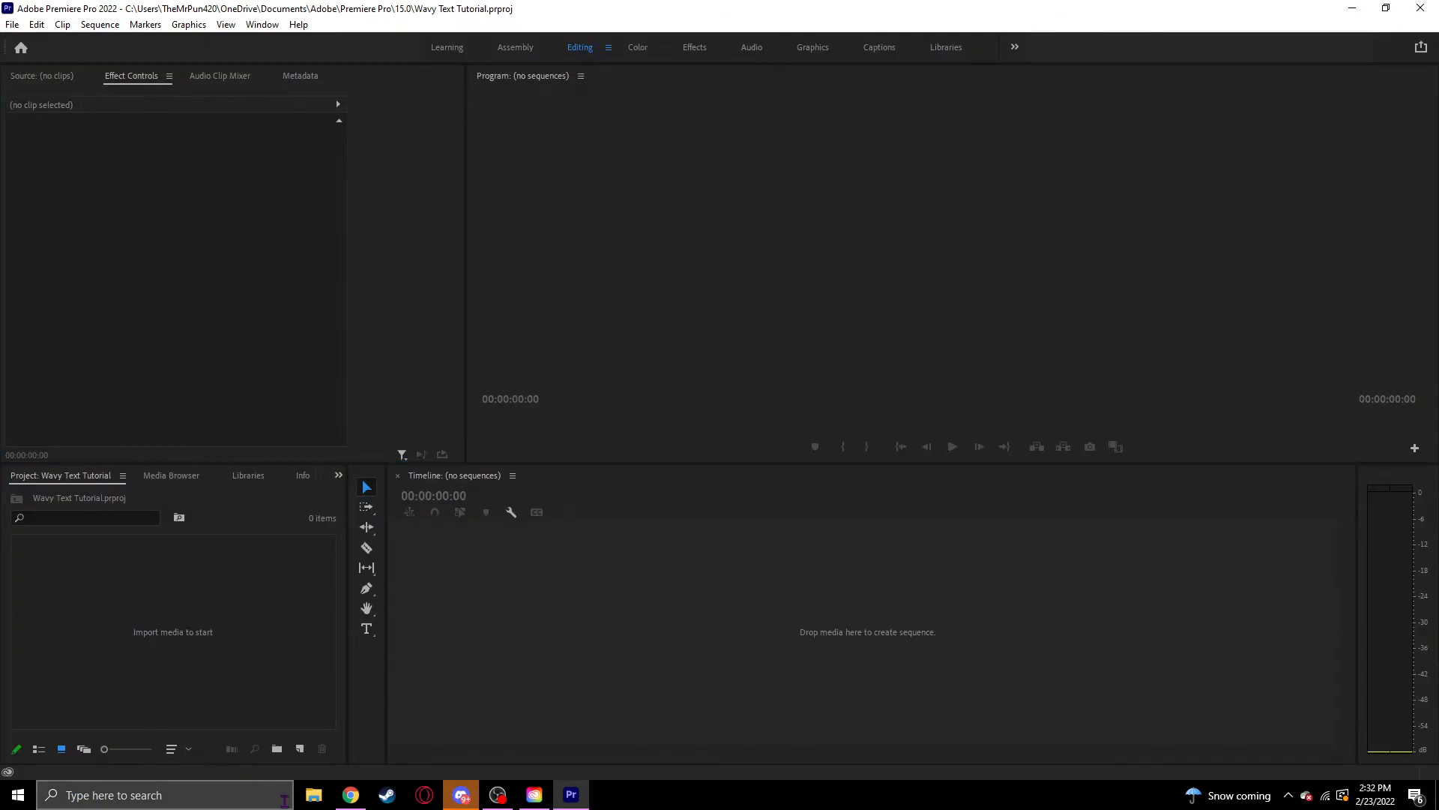
pyautogui.click(314, 796)
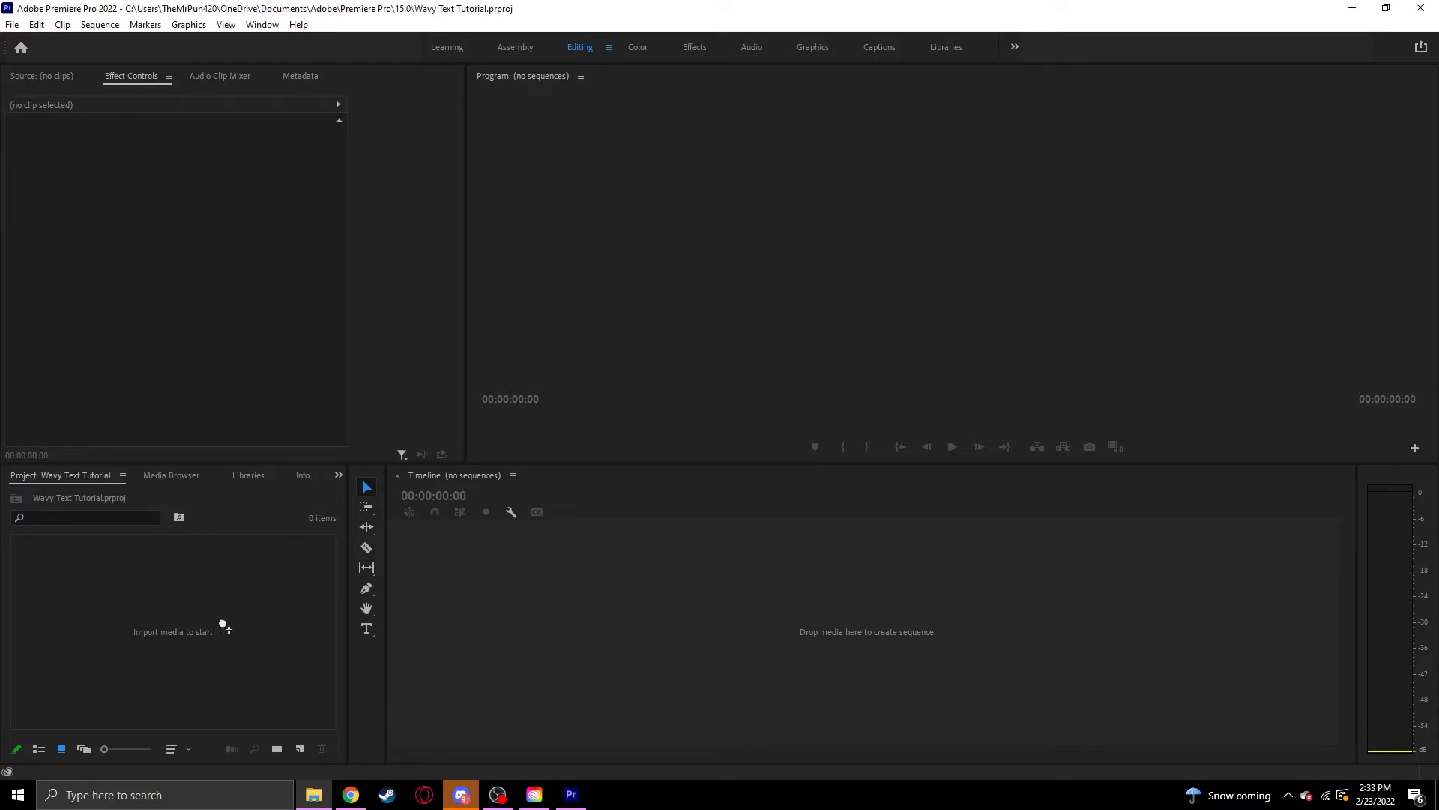
pyautogui.moveTo(218, 627); pyautogui.dragTo(227, 628)
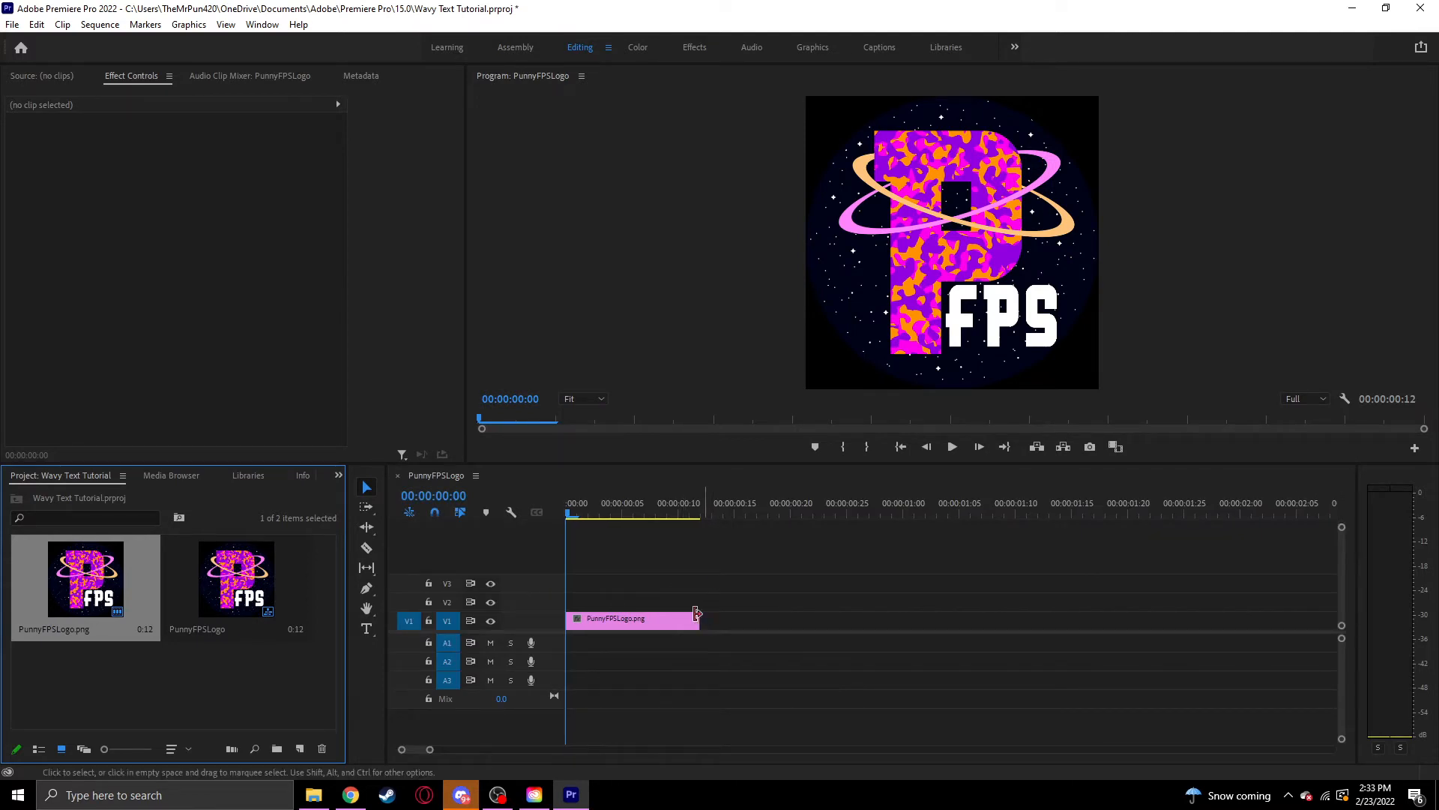
# - Extend the PunnyFPSLogo.png clip on track V1 to a duration of 00:00:01:25
pyautogui.moveTo(696, 617); pyautogui.dragTo(750, 626)
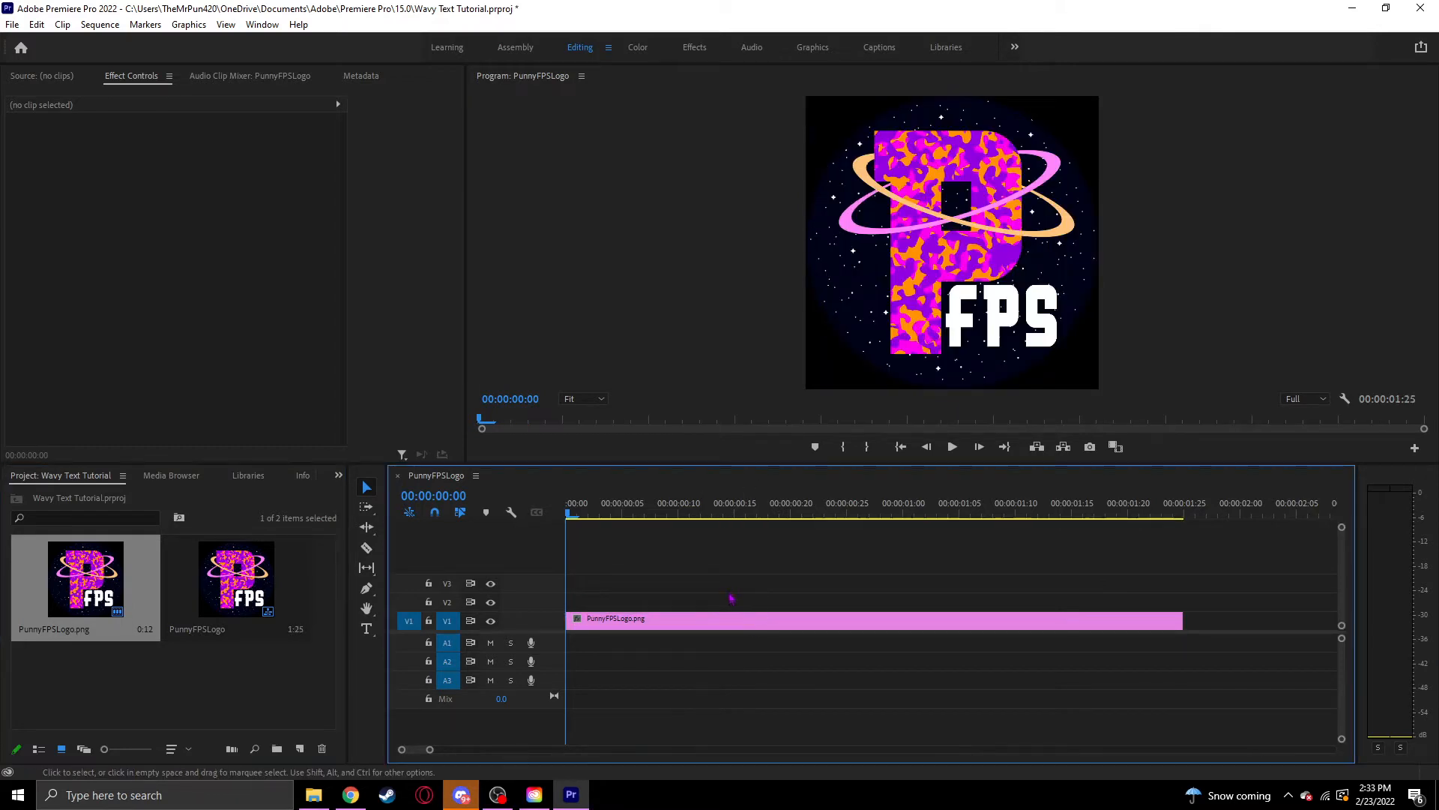
# - Draw a wide text box across the middle of the logo and enter "Wavy Text Tutorial" in it
pyautogui.click(367, 629)
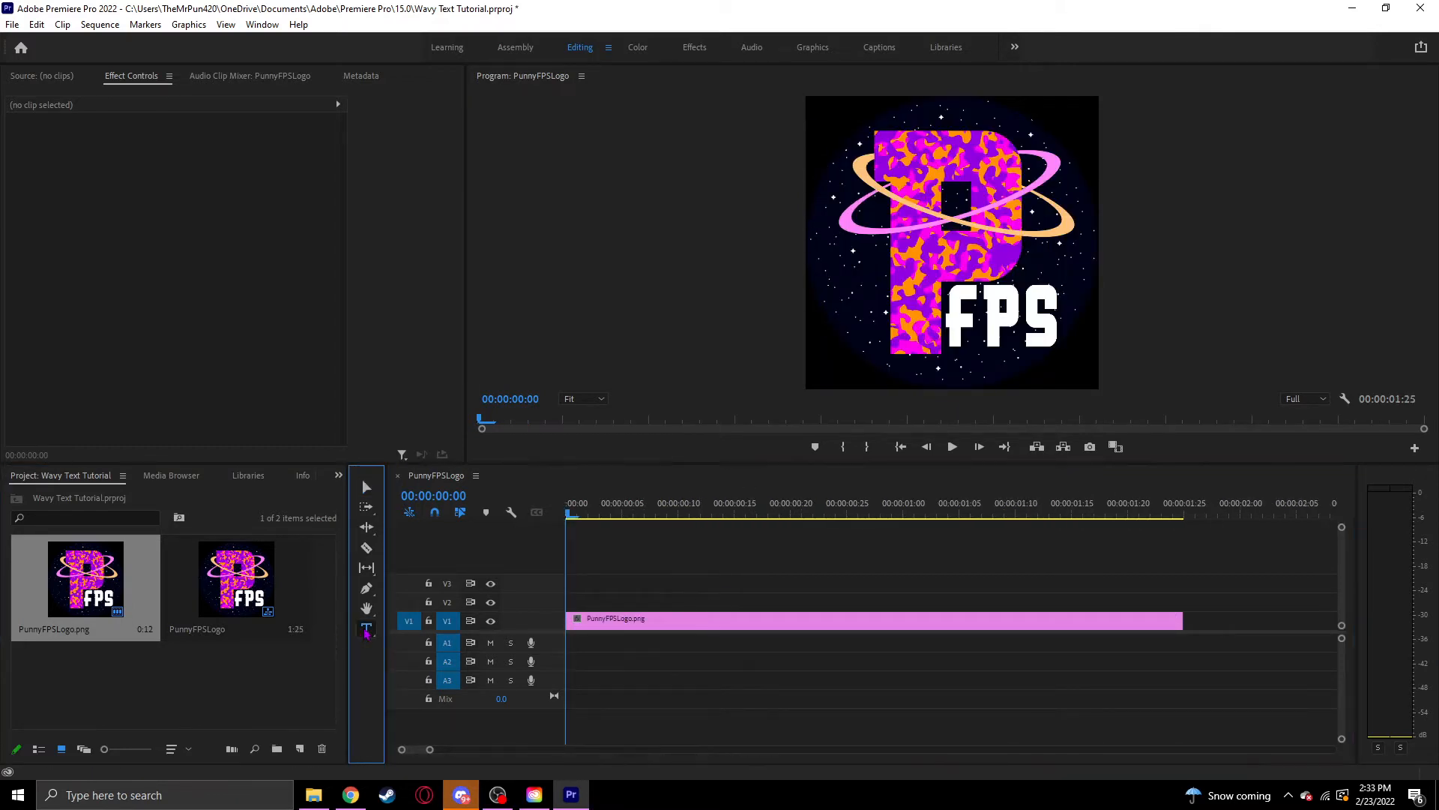
pyautogui.click(916, 218)
pyautogui.moveTo(1137, 269); pyautogui.dragTo(1089, 275)
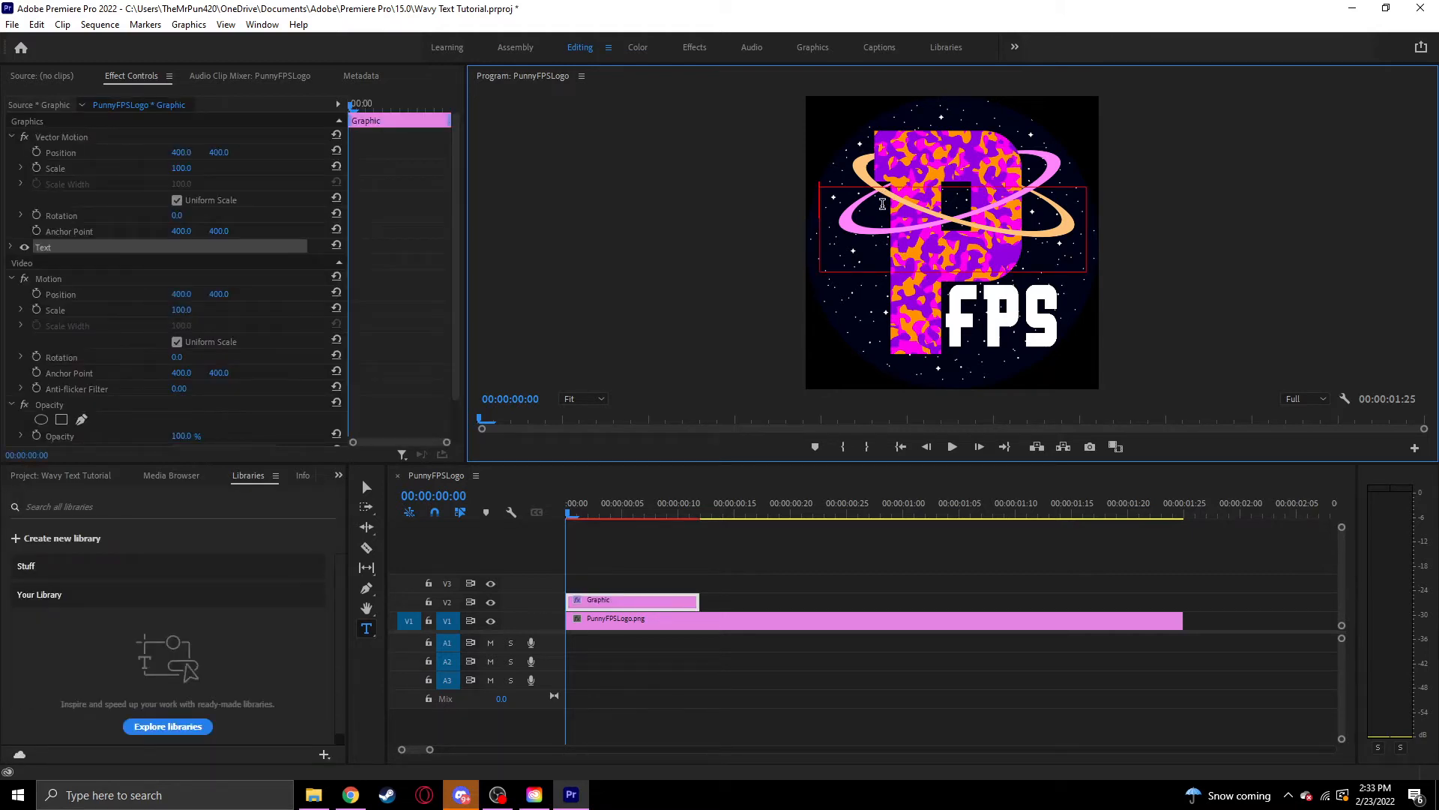
pyautogui.write('Wavy Text')
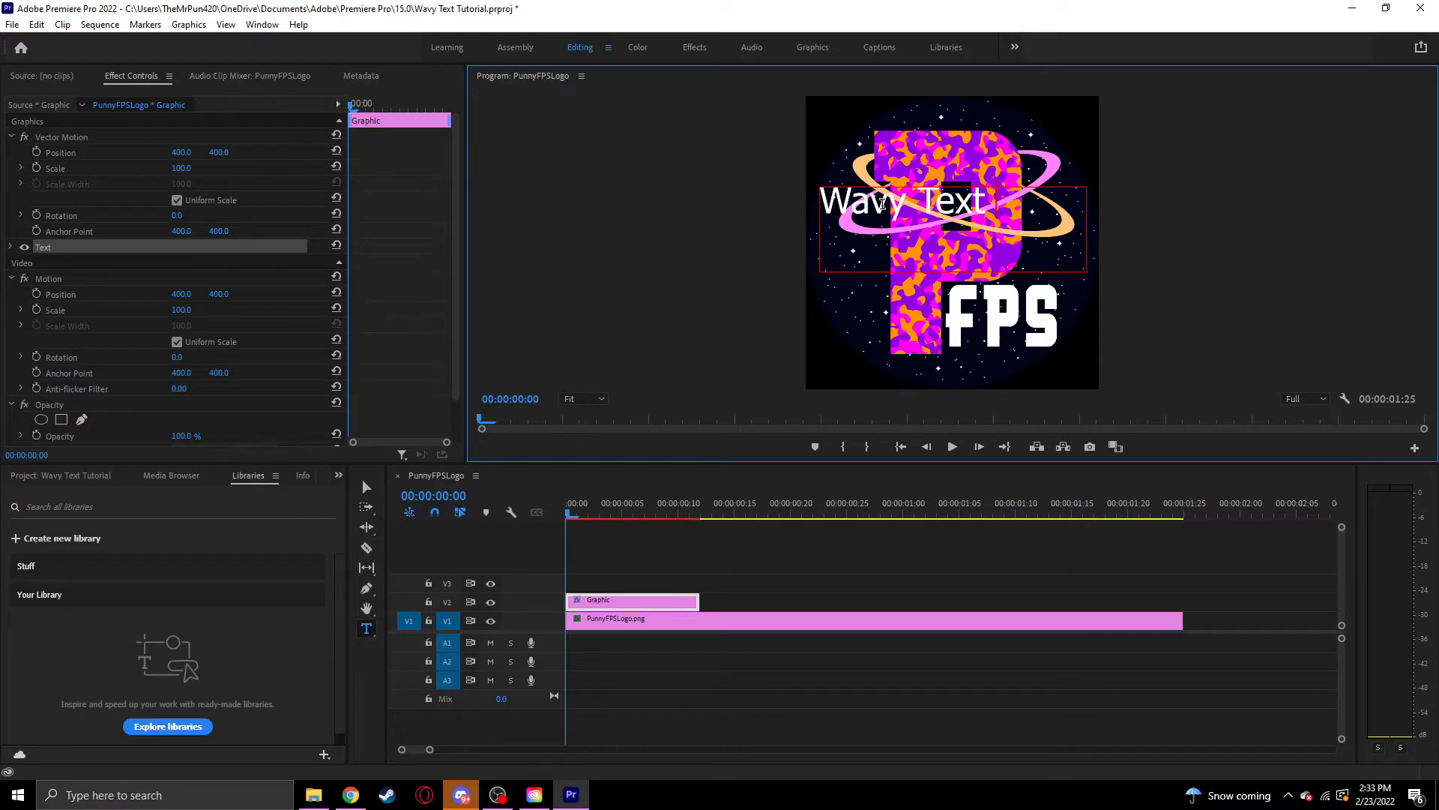
pyautogui.write(' Tutor')
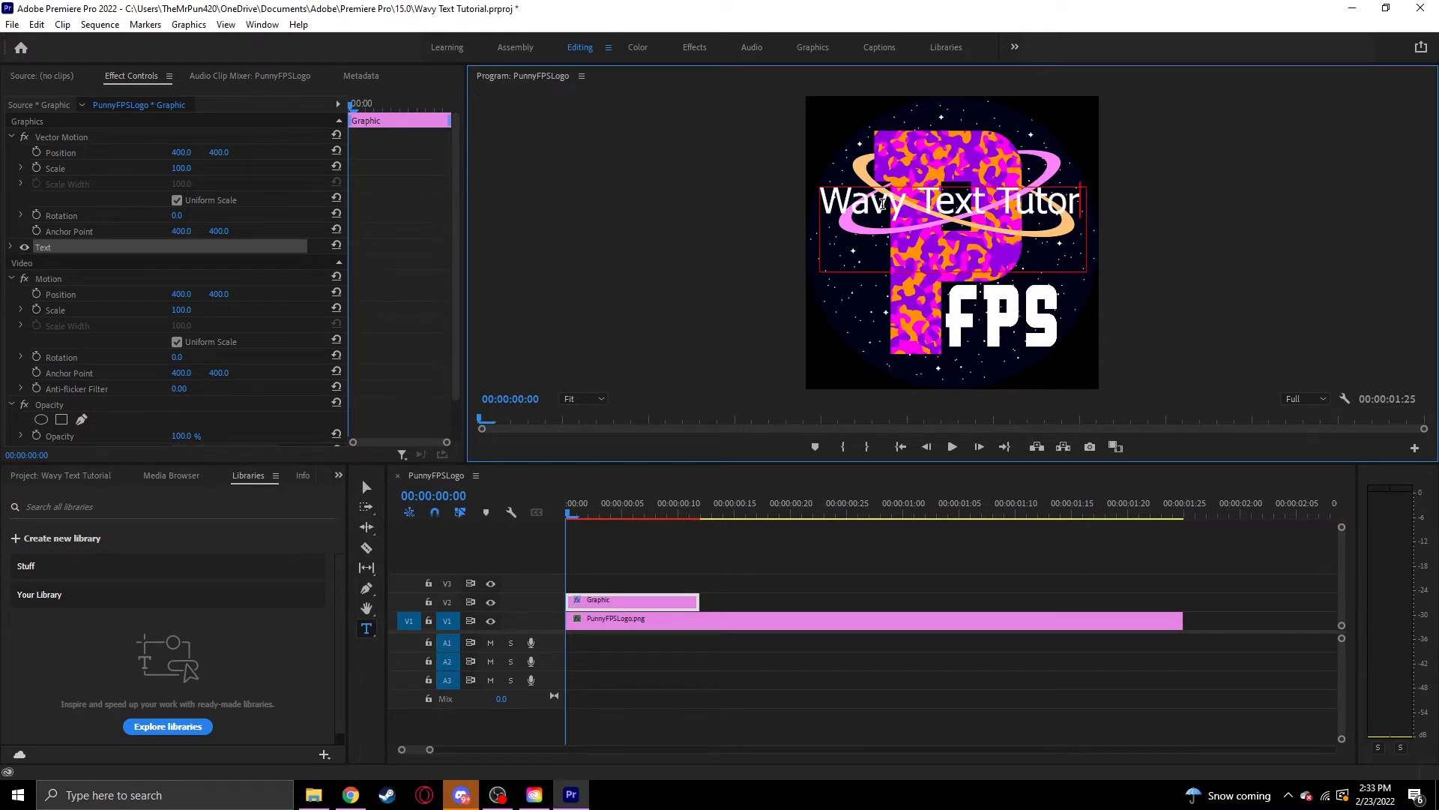
pyautogui.write('ial')
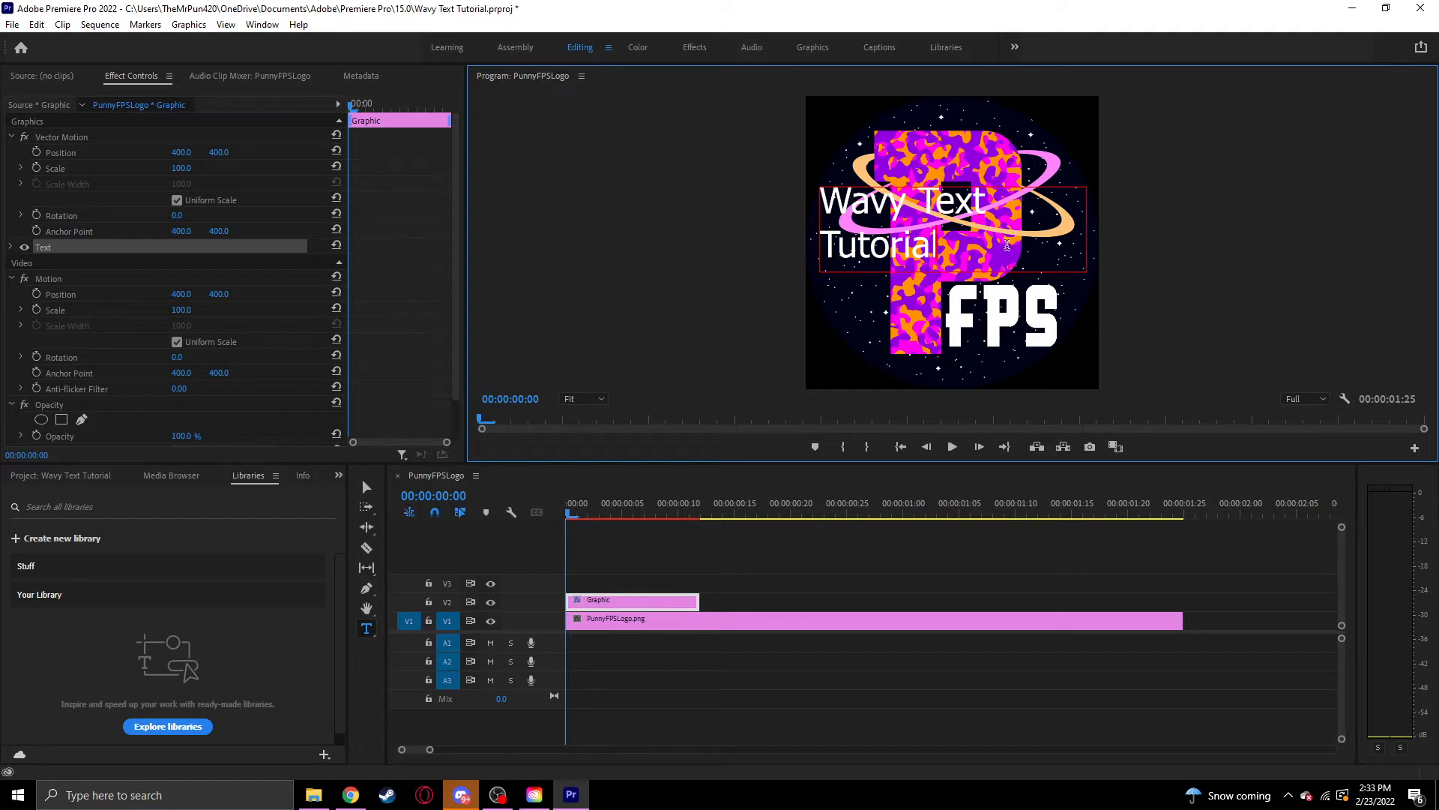
# - Enlarge the video preview by shrinking the timeline's height, keeping tracks V1 and V2 in view
pyautogui.moveTo(943, 246)
pyautogui.mouseDown()
pyautogui.moveTo(802, 210)
pyautogui.moveTo(824, 209)
pyautogui.mouseUp()
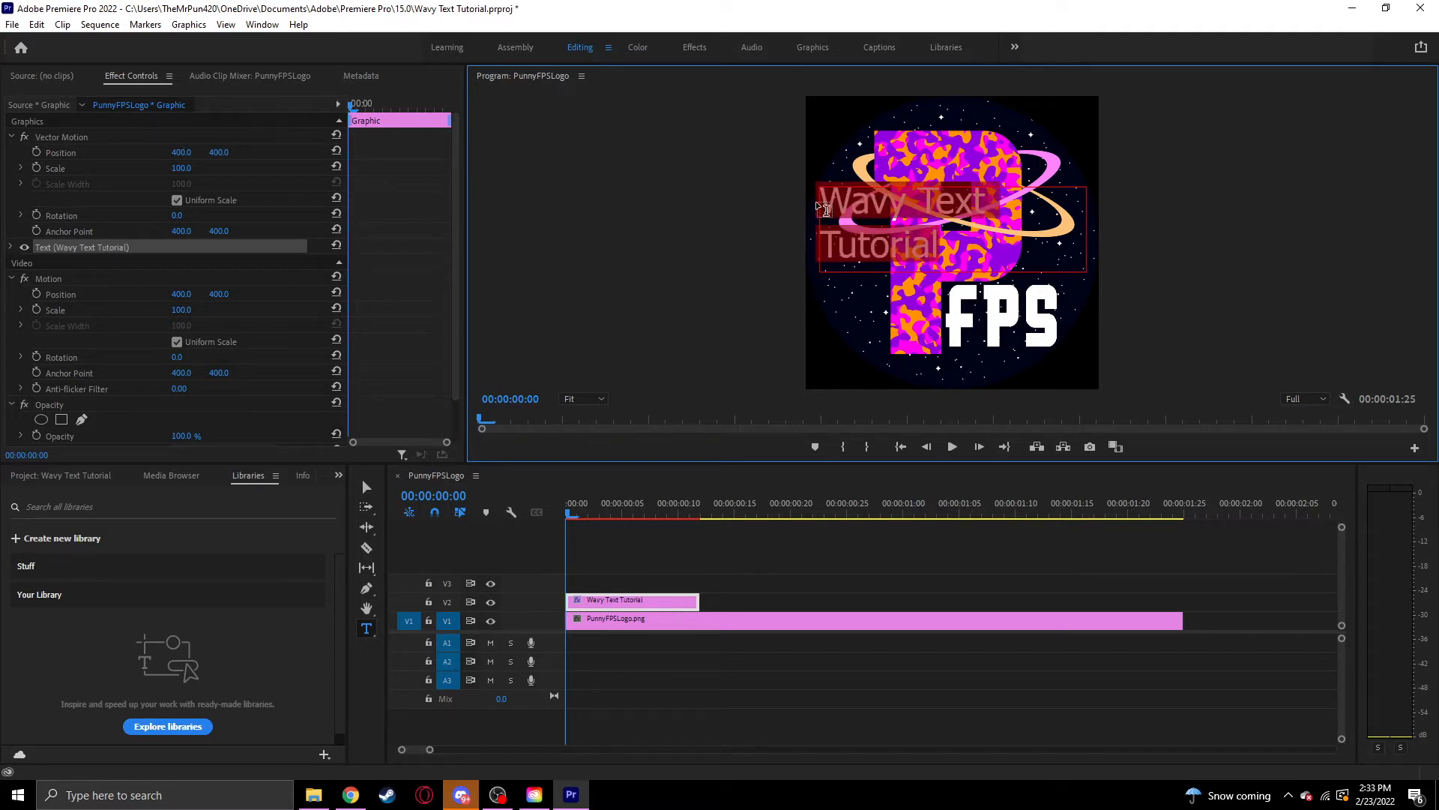
pyautogui.moveTo(916, 465); pyautogui.dragTo(922, 577)
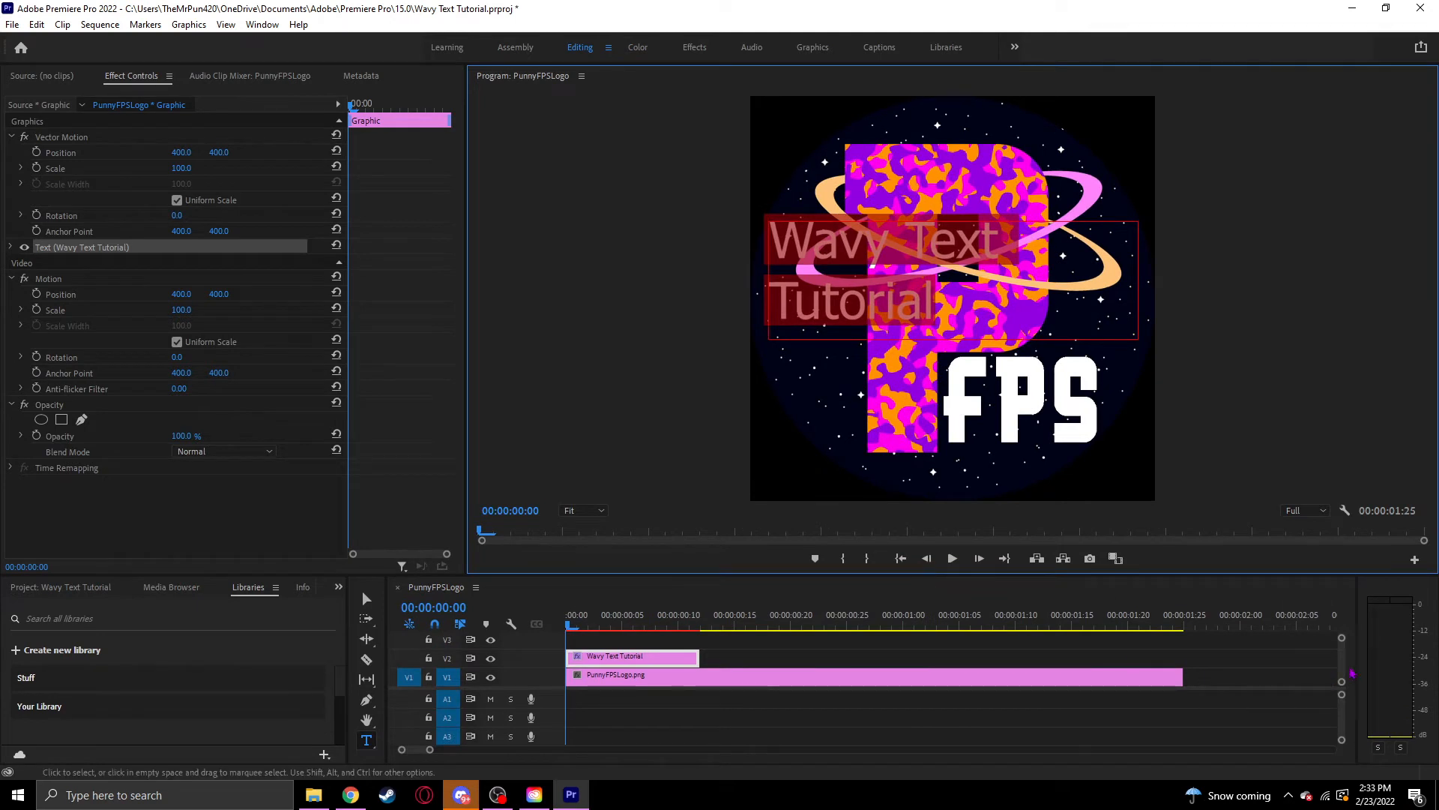
pyautogui.moveTo(1343, 672); pyautogui.dragTo(1343, 650)
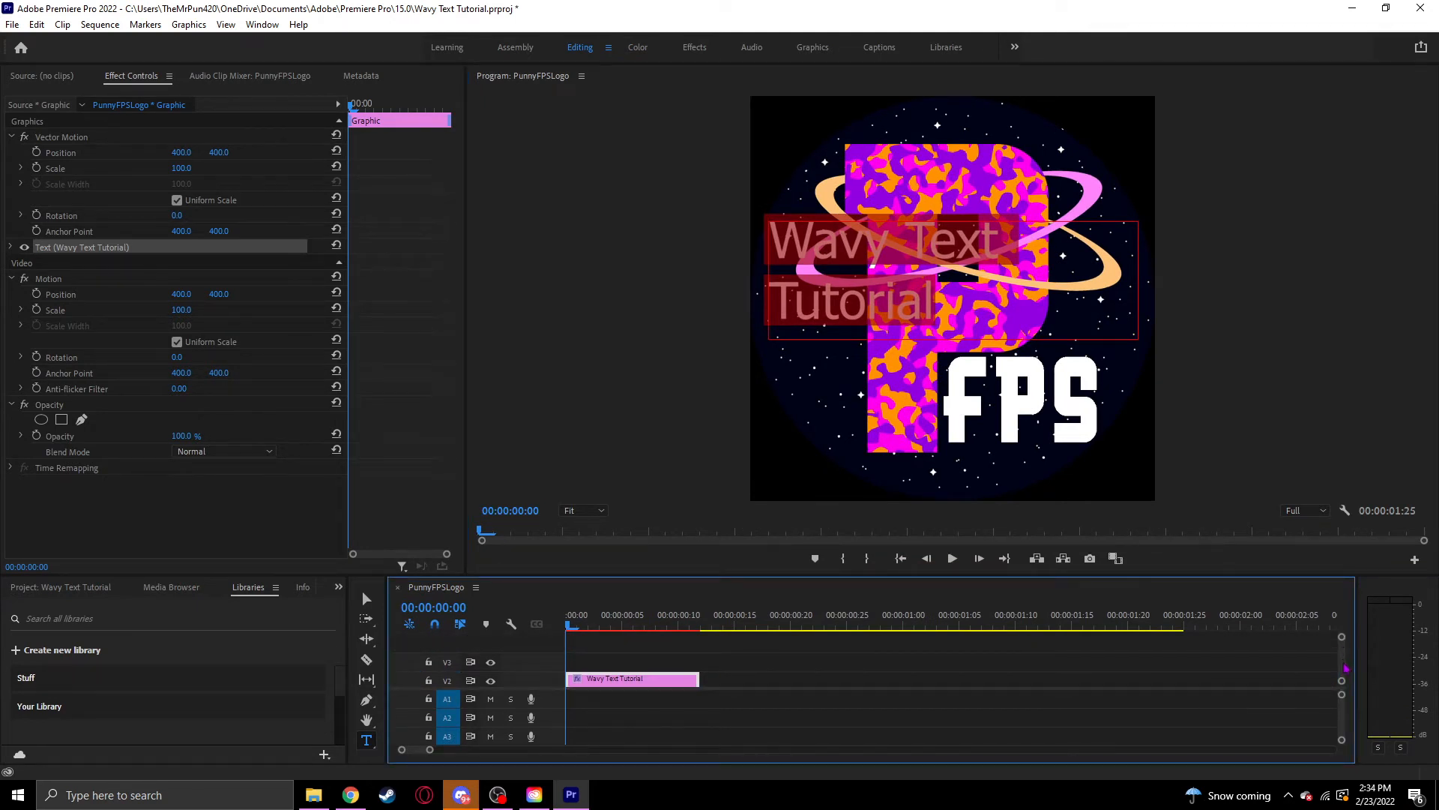
pyautogui.hotkey('ctrl', 'z')
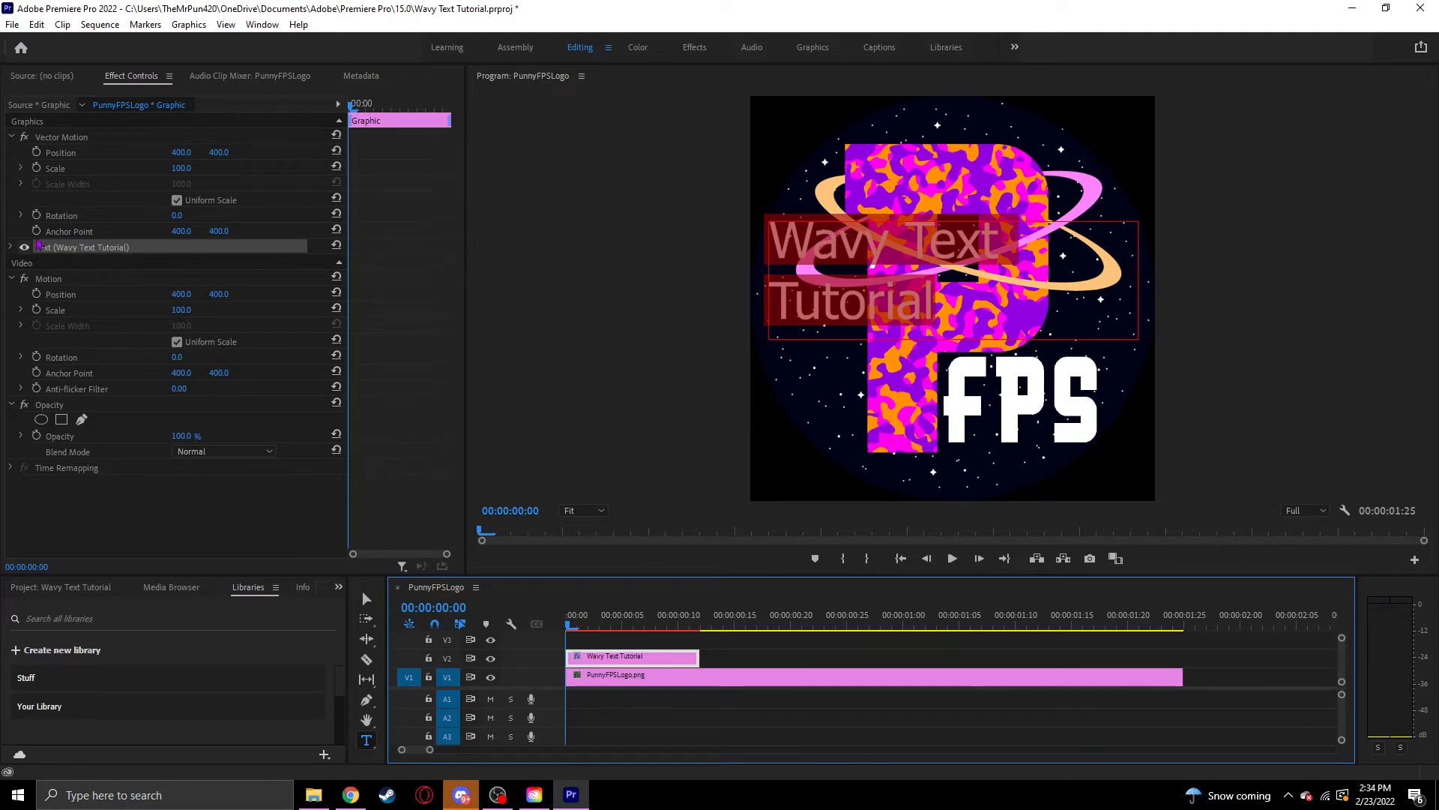
# - Set the Wavy Text Tutorial text to the Anja Eliane font and center it horizontally and vertically in its box
pyautogui.click(24, 247)
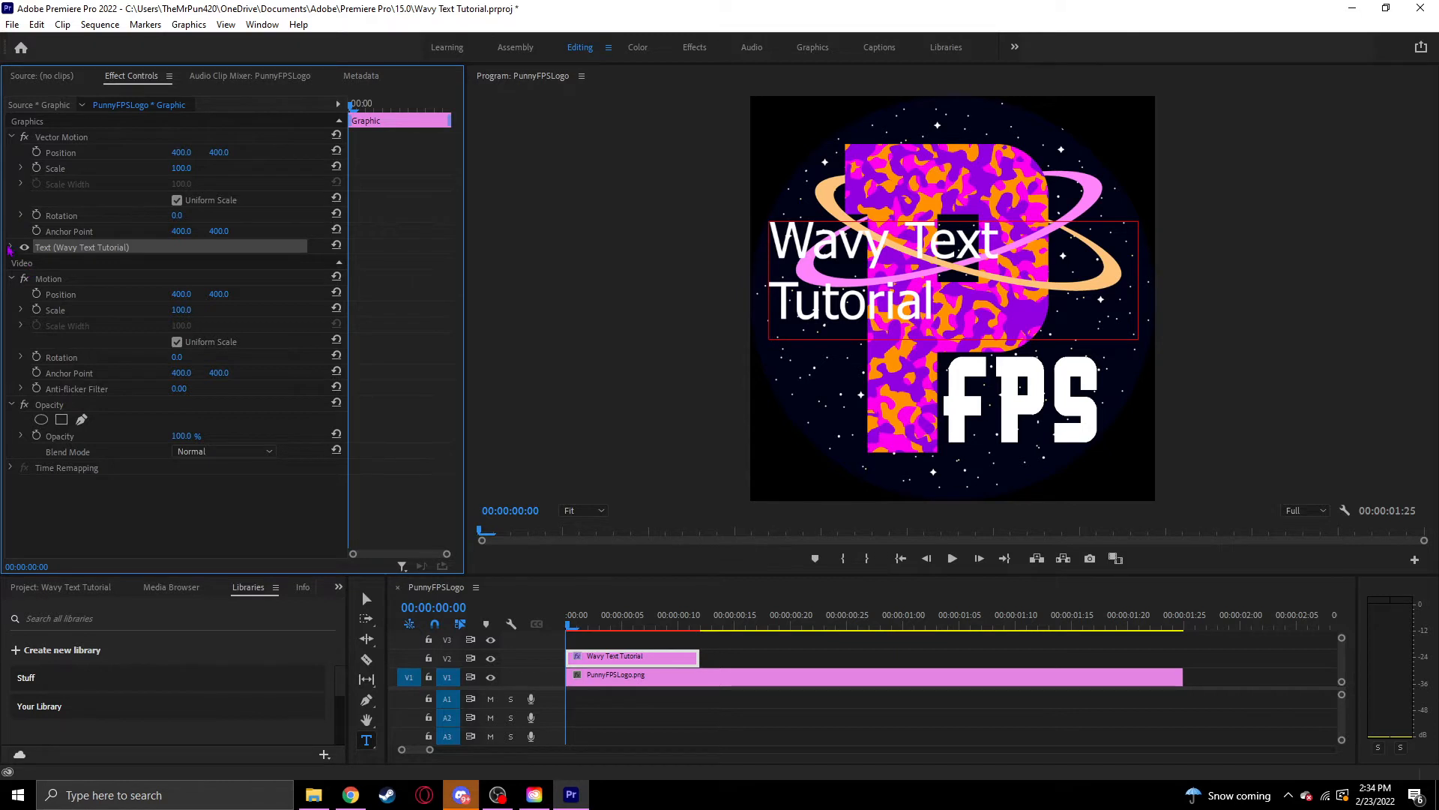
pyautogui.click(10, 248)
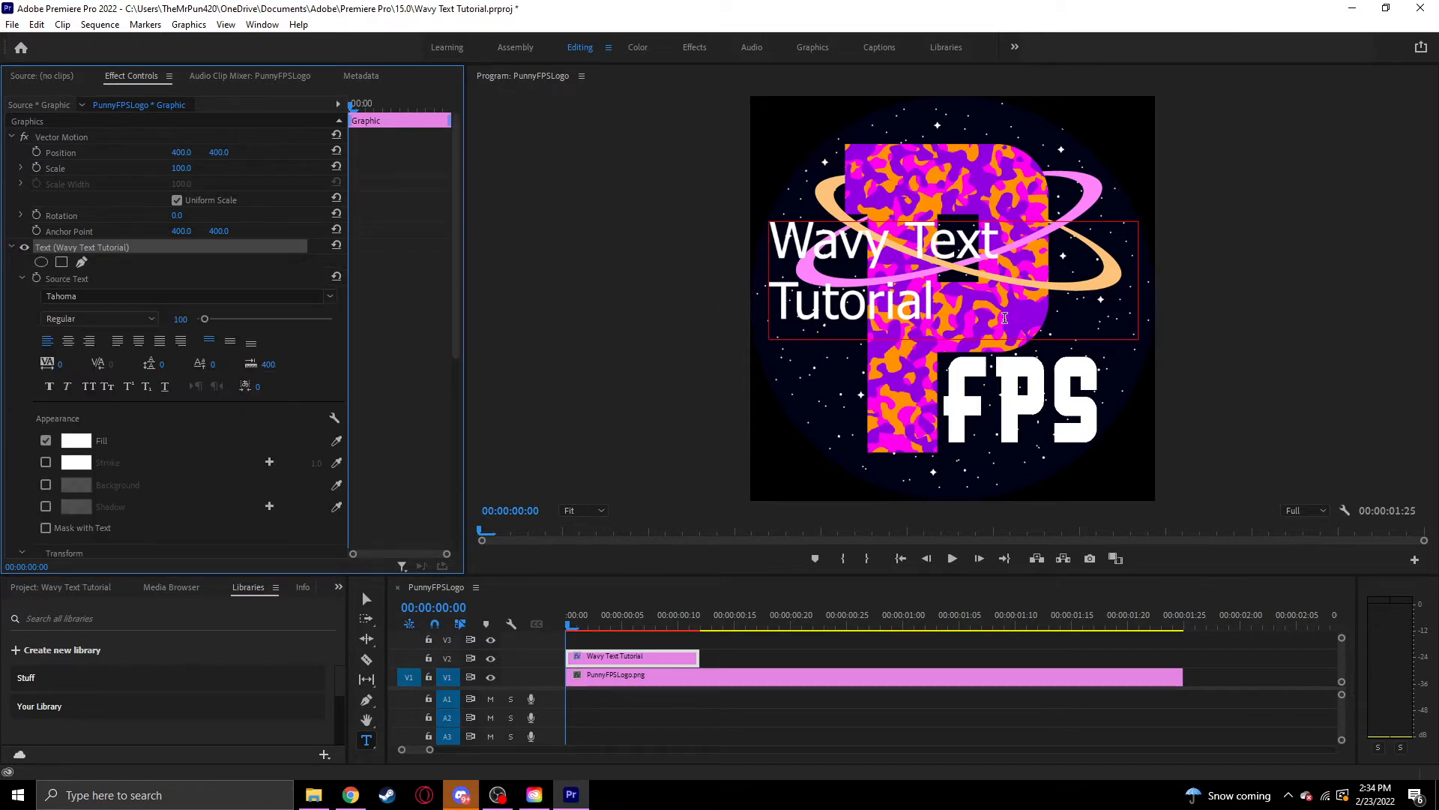
pyautogui.moveTo(936, 310); pyautogui.dragTo(763, 243)
pyautogui.click(334, 298)
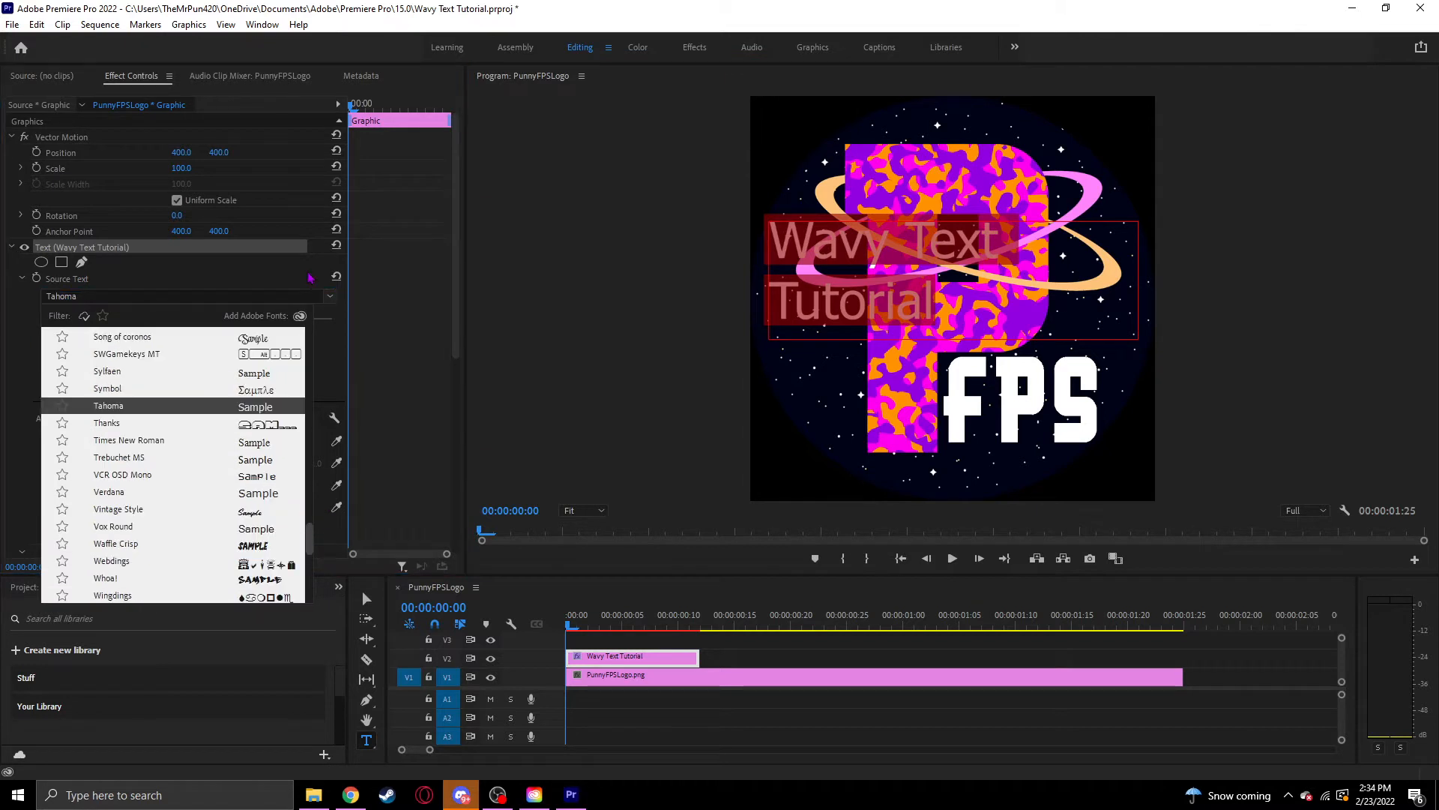
pyautogui.moveTo(309, 538); pyautogui.dragTo(309, 278)
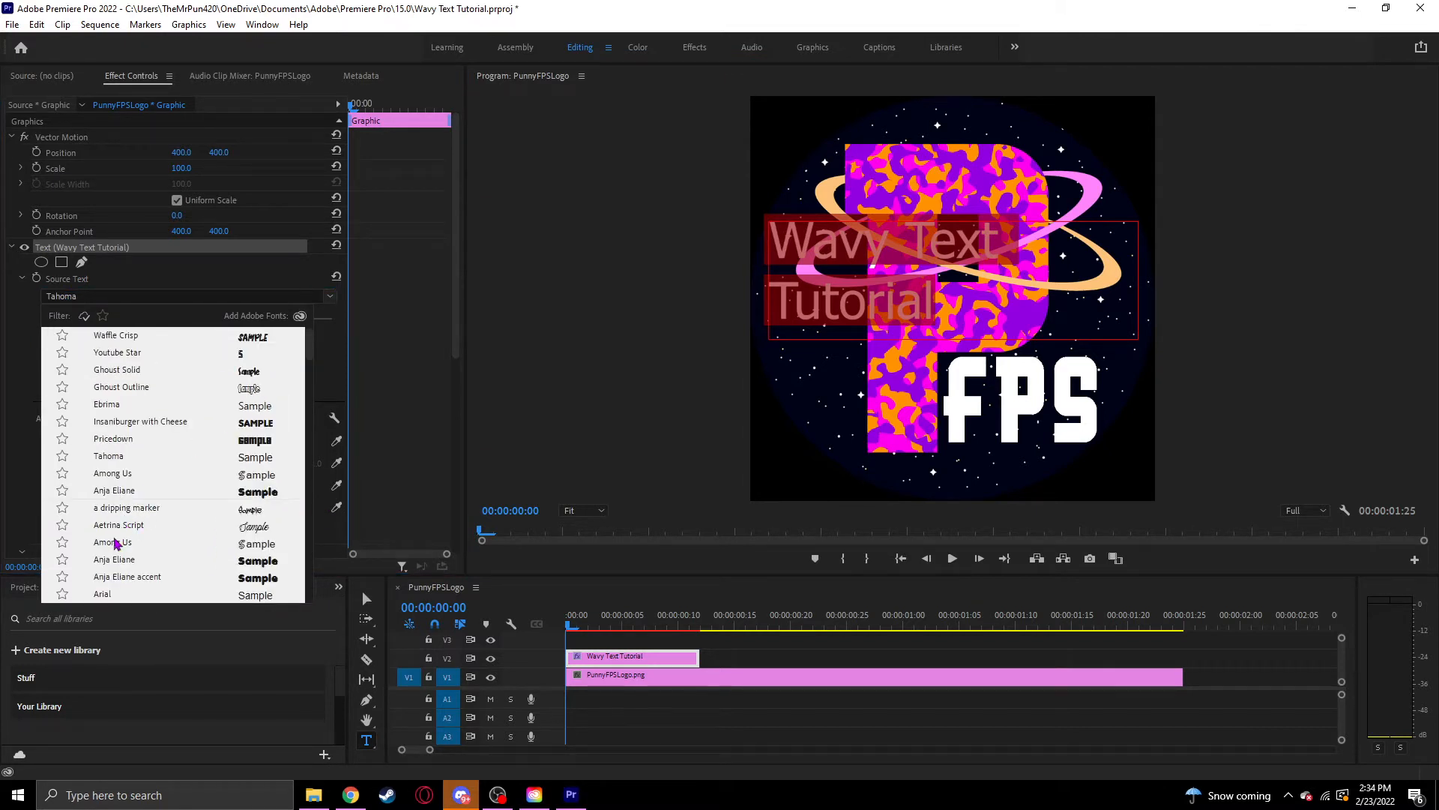
pyautogui.click(118, 561)
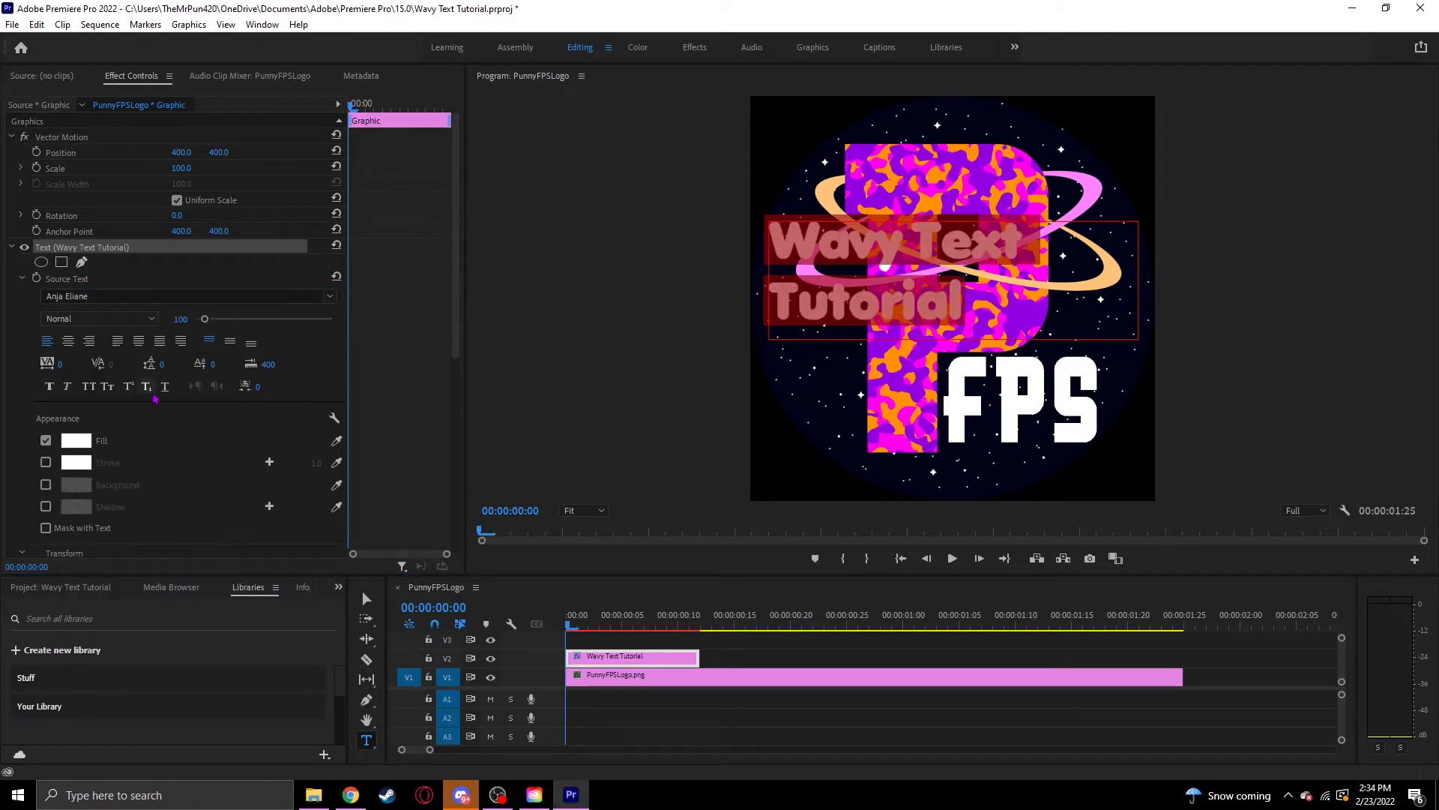
pyautogui.click(67, 340)
pyautogui.click(230, 343)
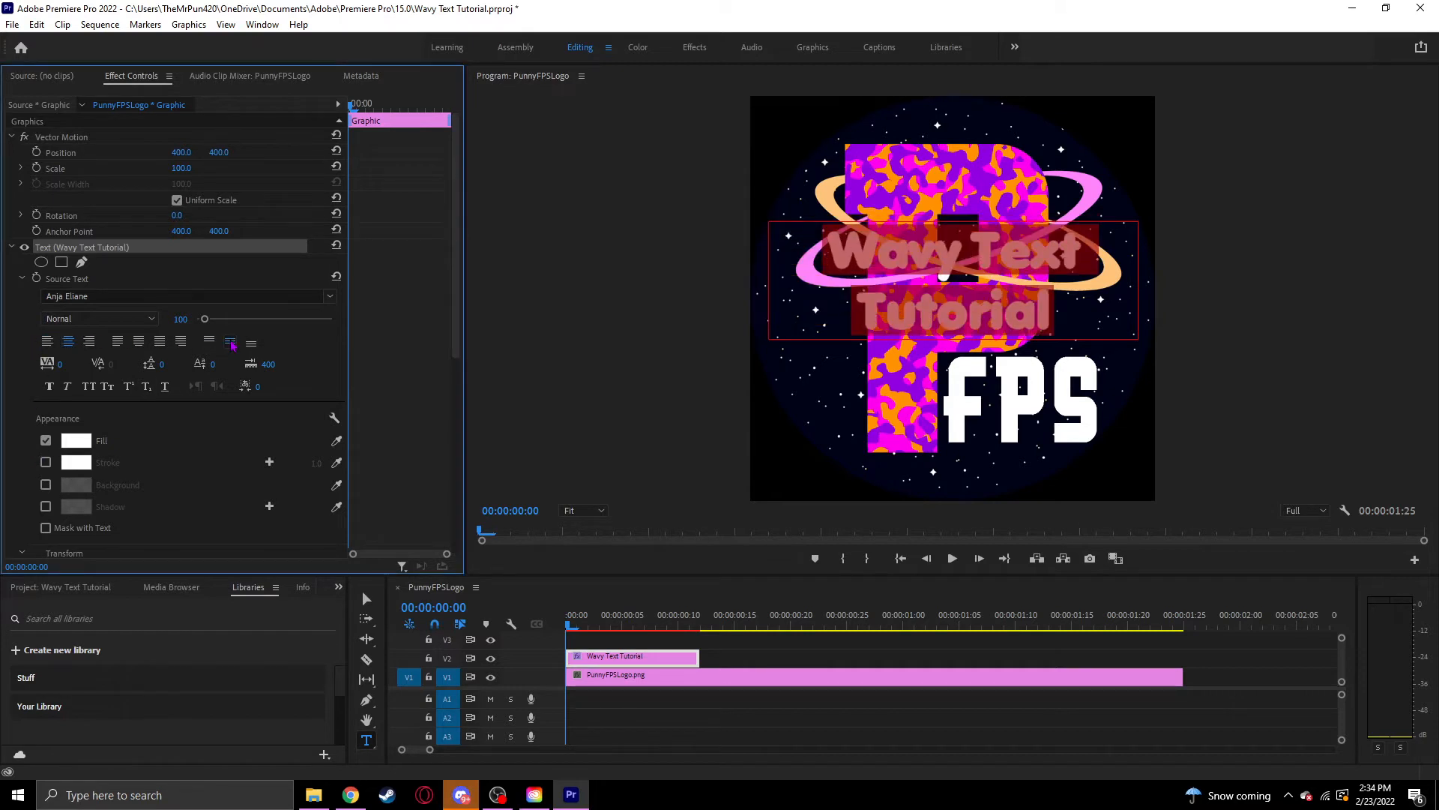
# - Enable a black shadow on the title text with 100% opacity
pyautogui.click(46, 506)
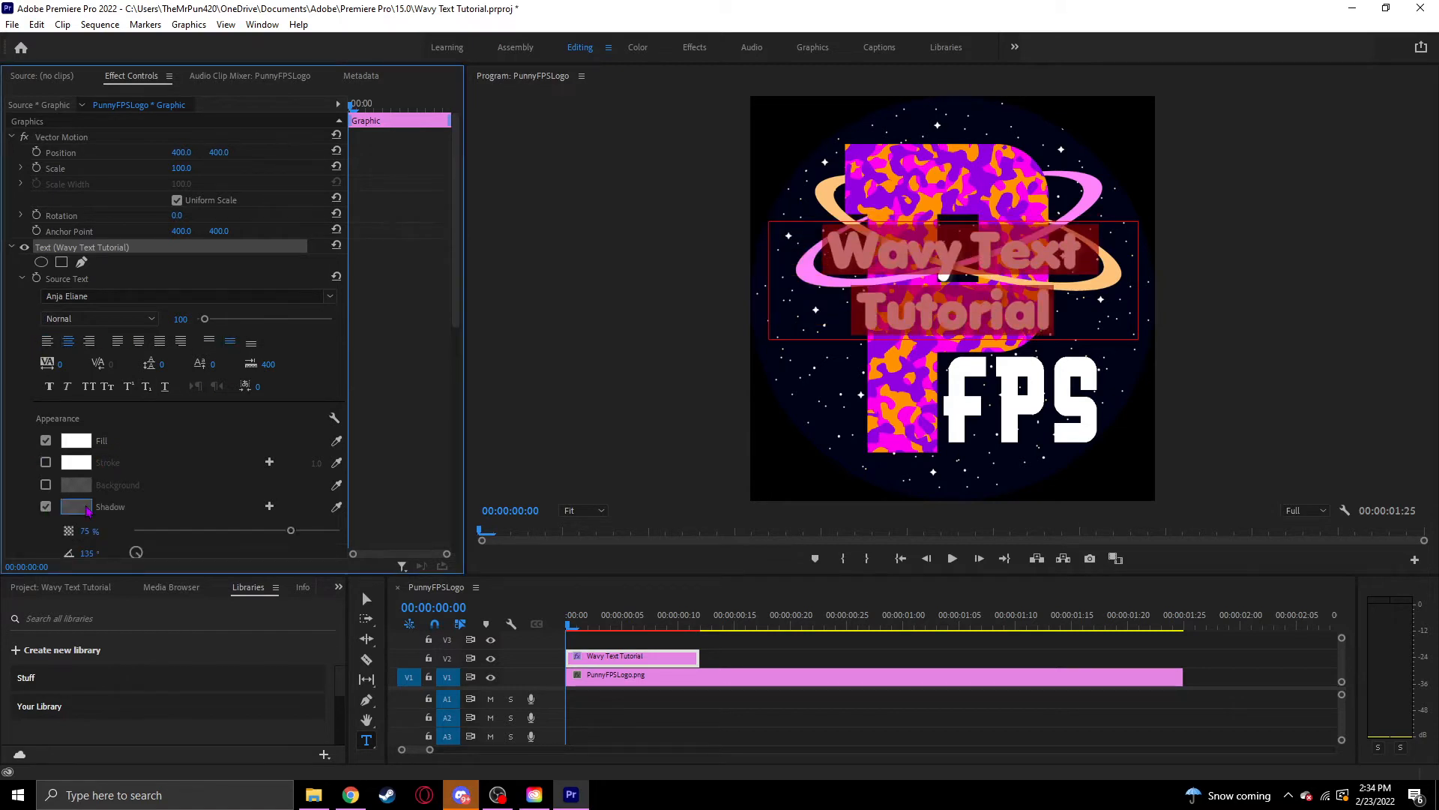
pyautogui.click(76, 507)
pyautogui.moveTo(619, 365); pyautogui.dragTo(769, 281)
pyautogui.click(869, 293)
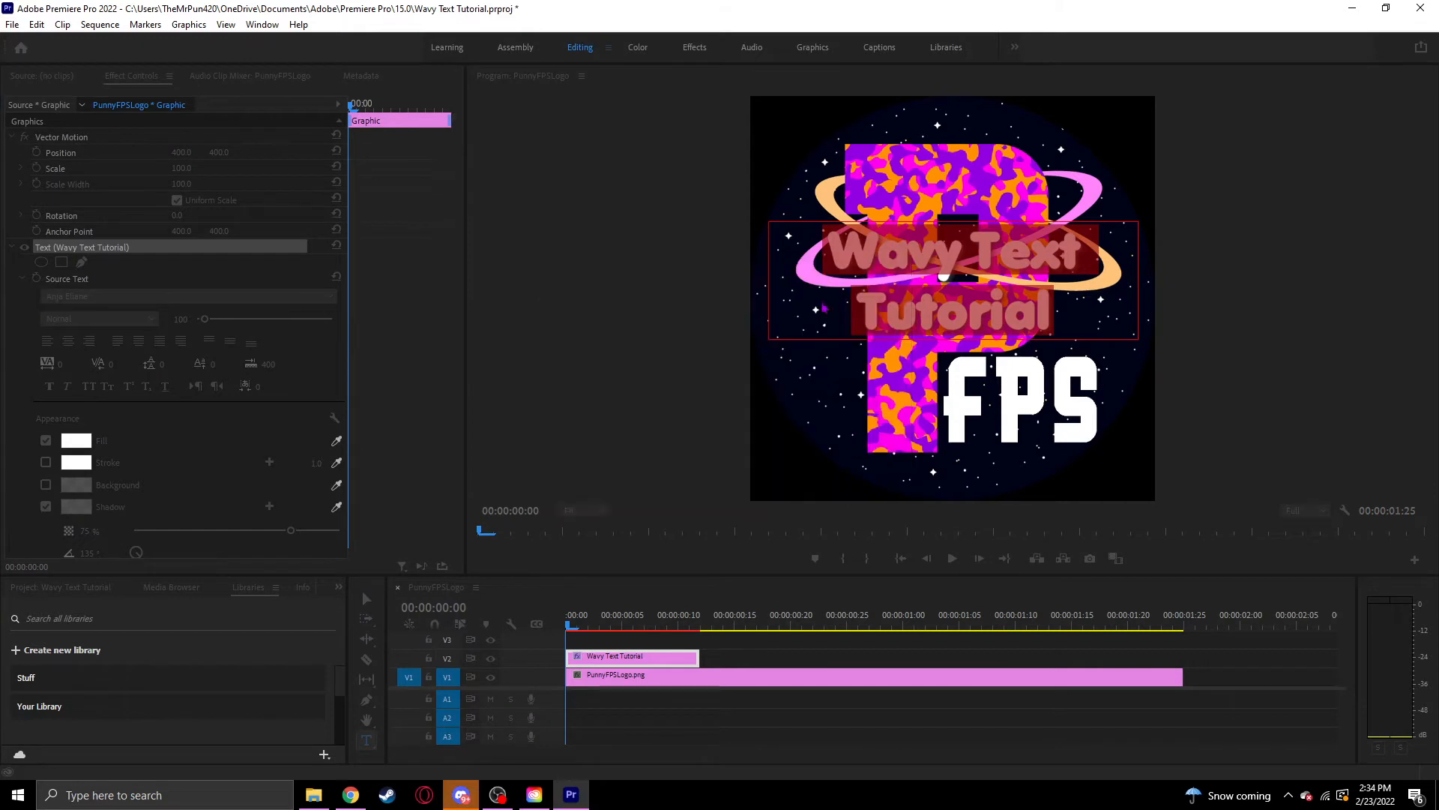
pyautogui.scroll(-2, 261, 503)
pyautogui.moveTo(291, 455); pyautogui.dragTo(344, 455)
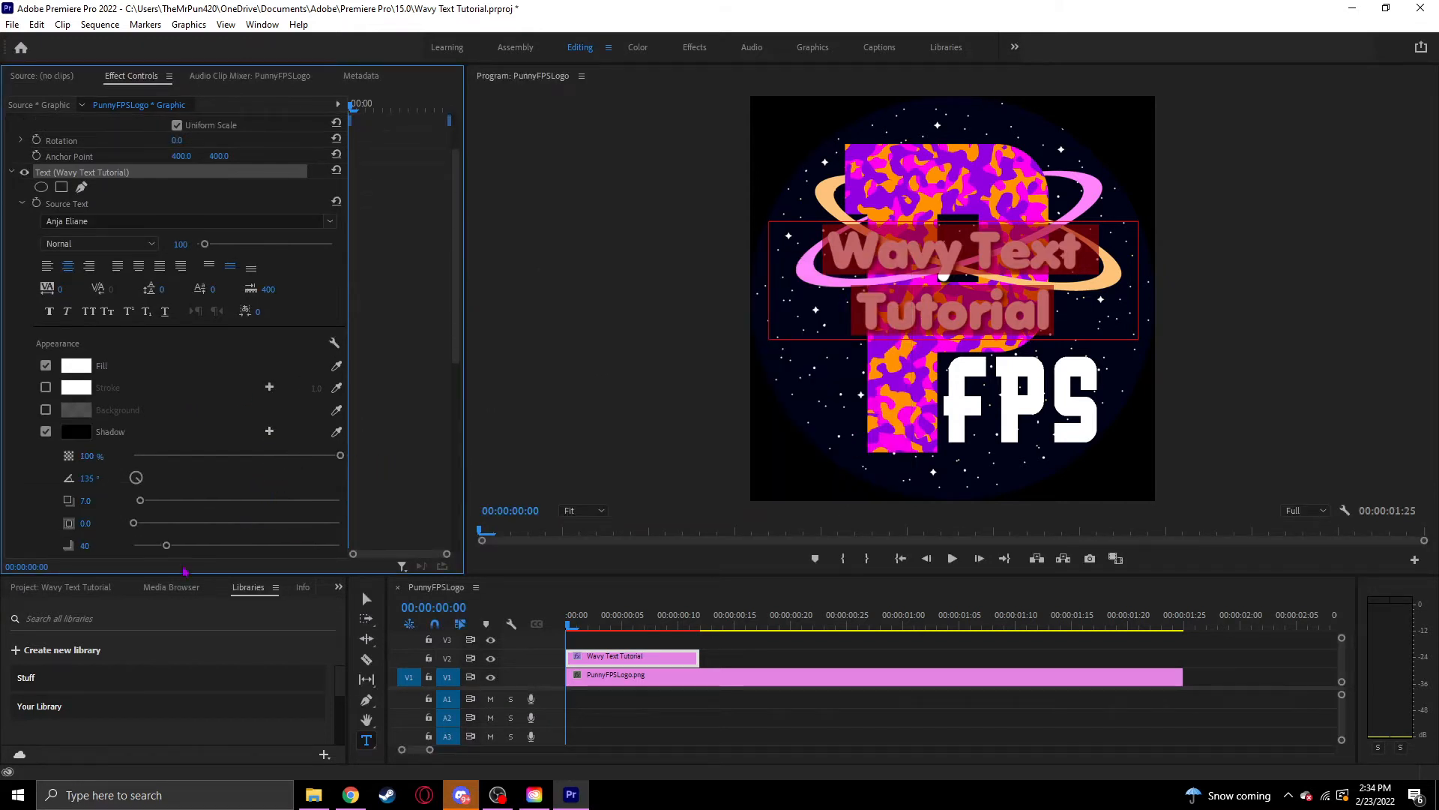
# - Set the text shadow's blur to 0 and its distance to 15
pyautogui.moveTo(166, 545); pyautogui.dragTo(111, 531)
pyautogui.scroll(-1, 111, 531)
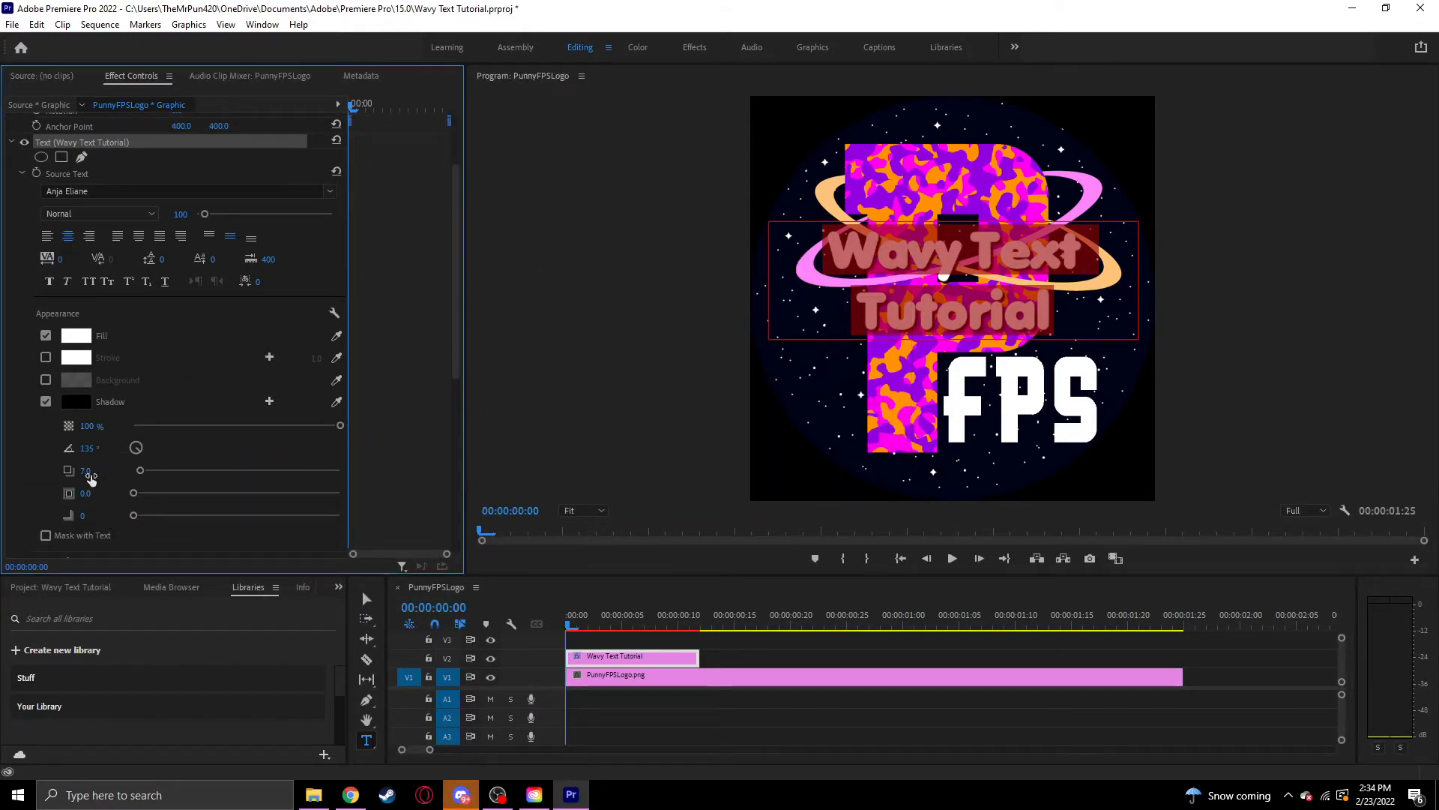
pyautogui.click(87, 470)
pyautogui.write('15')
pyautogui.press('Return')
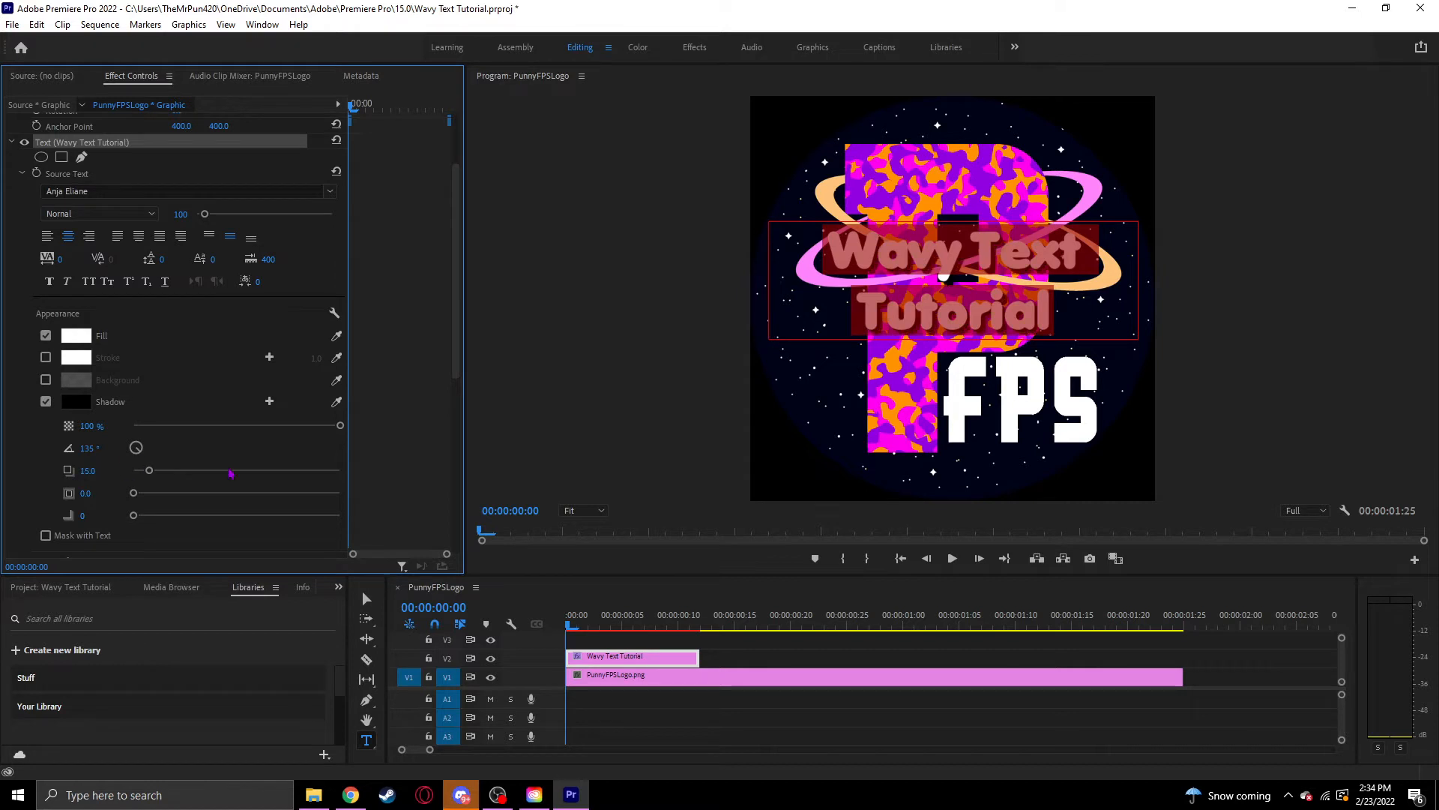
pyautogui.click(611, 330)
pyautogui.click(611, 330)
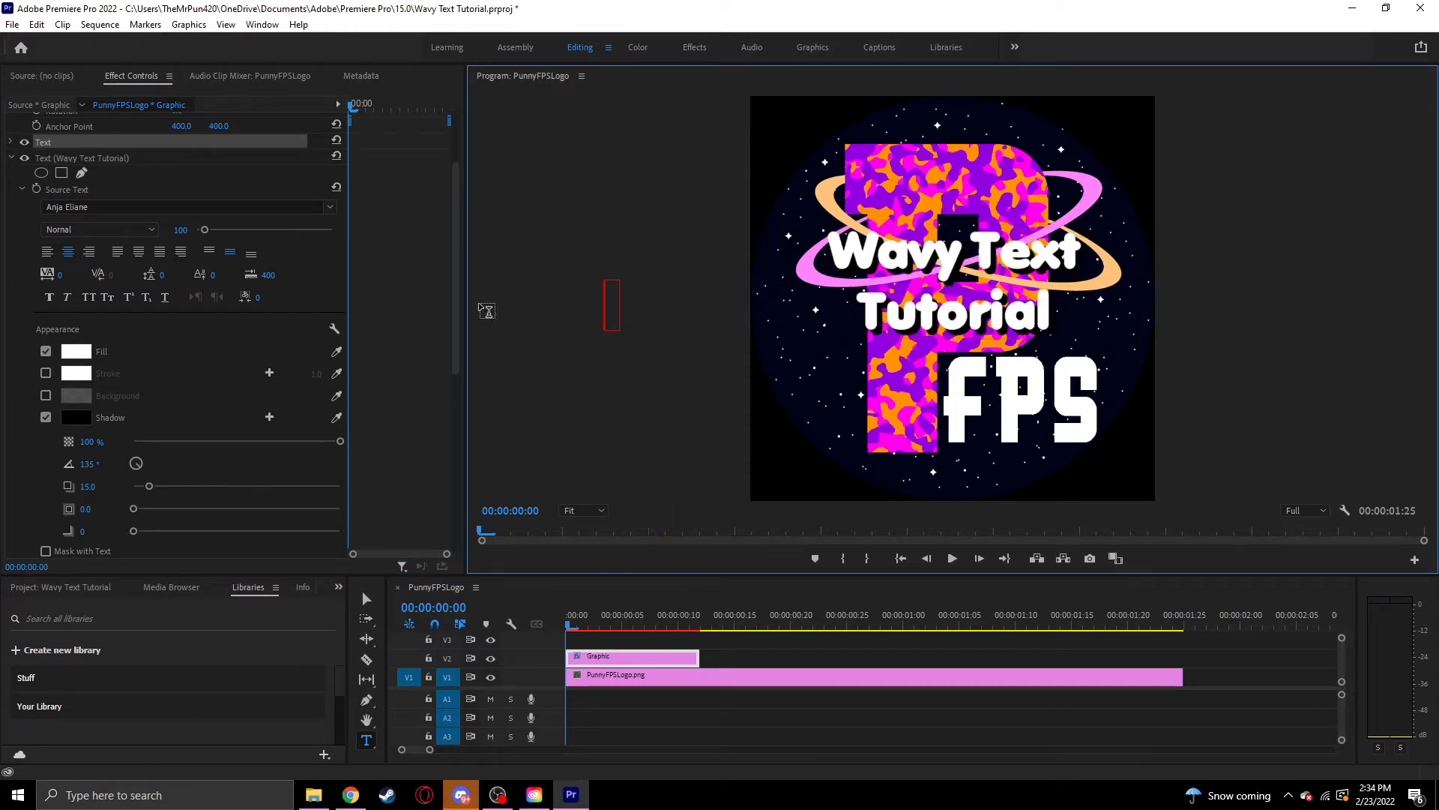
pyautogui.press('Escape')
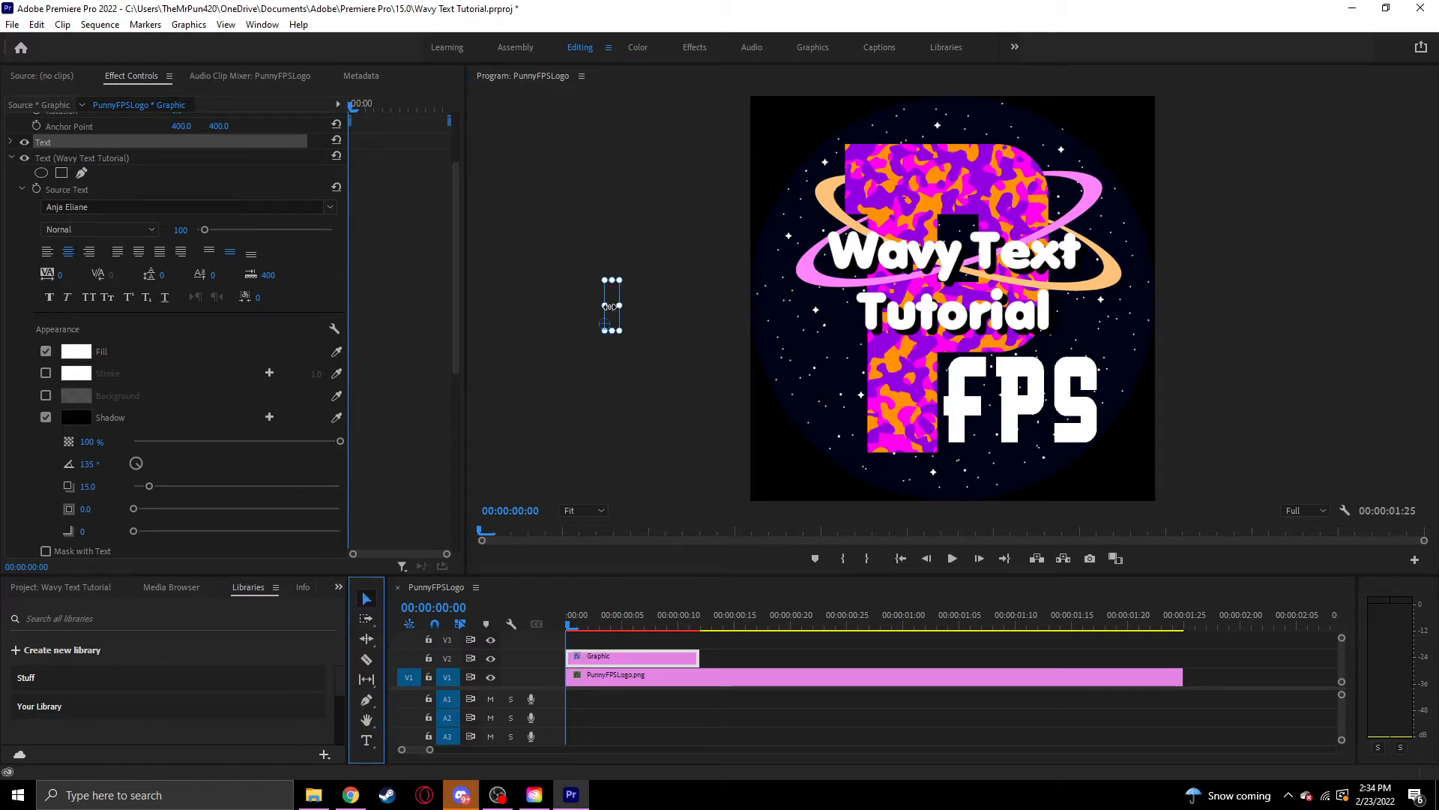
pyautogui.click(604, 318)
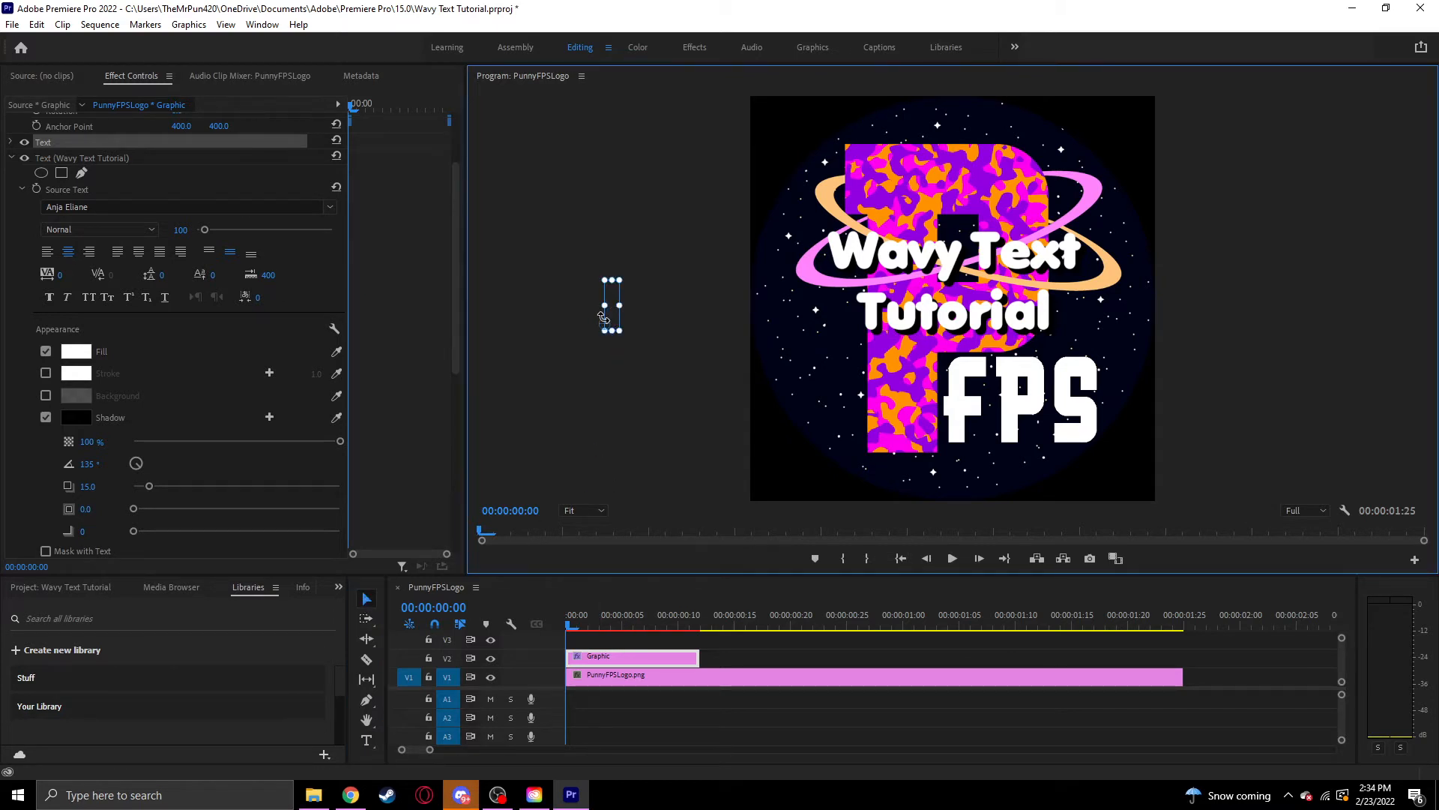
pyautogui.press('Delete')
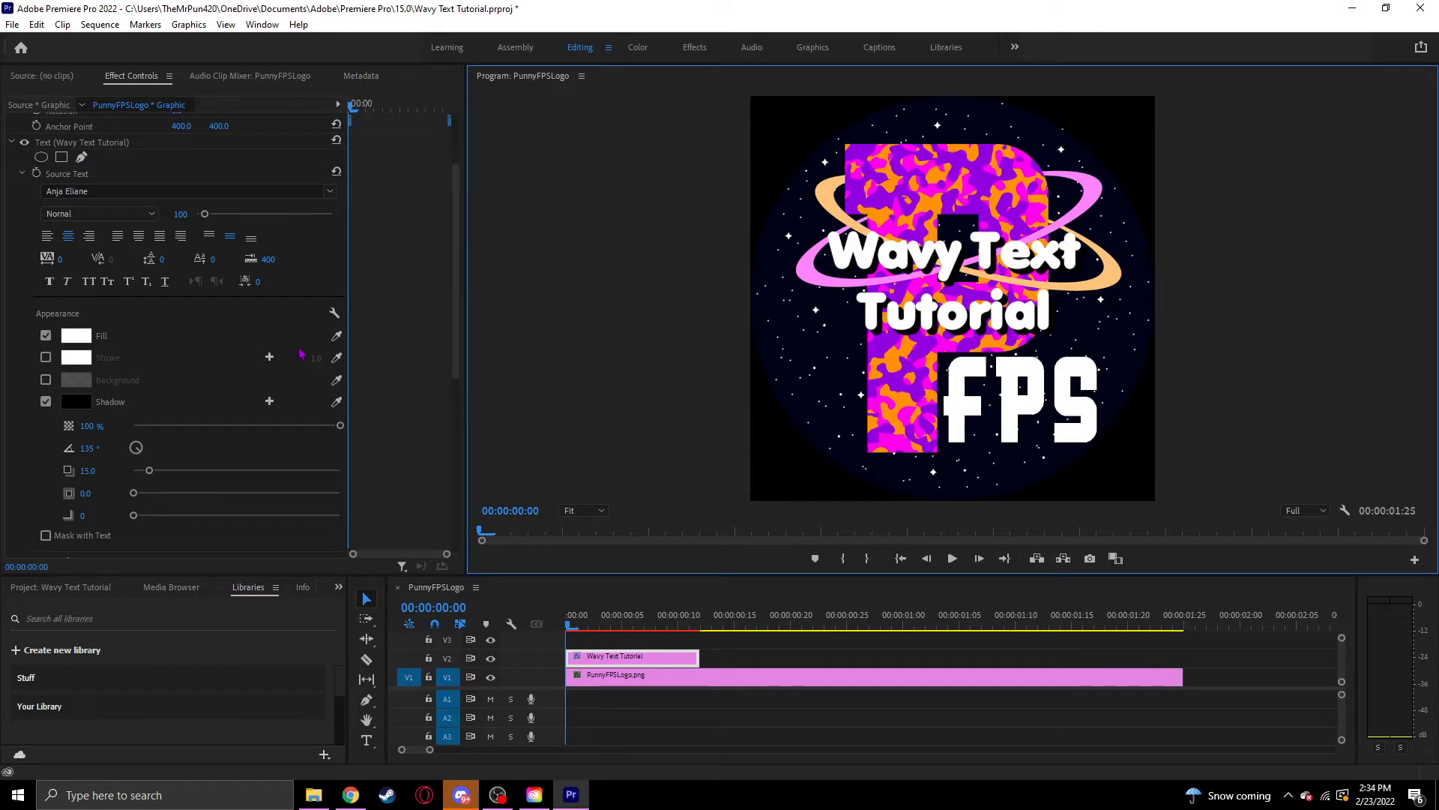
# - Narrow the title's text box to fit the words and move the title slightly above the logo's center, horizontally centered
pyautogui.click(946, 272)
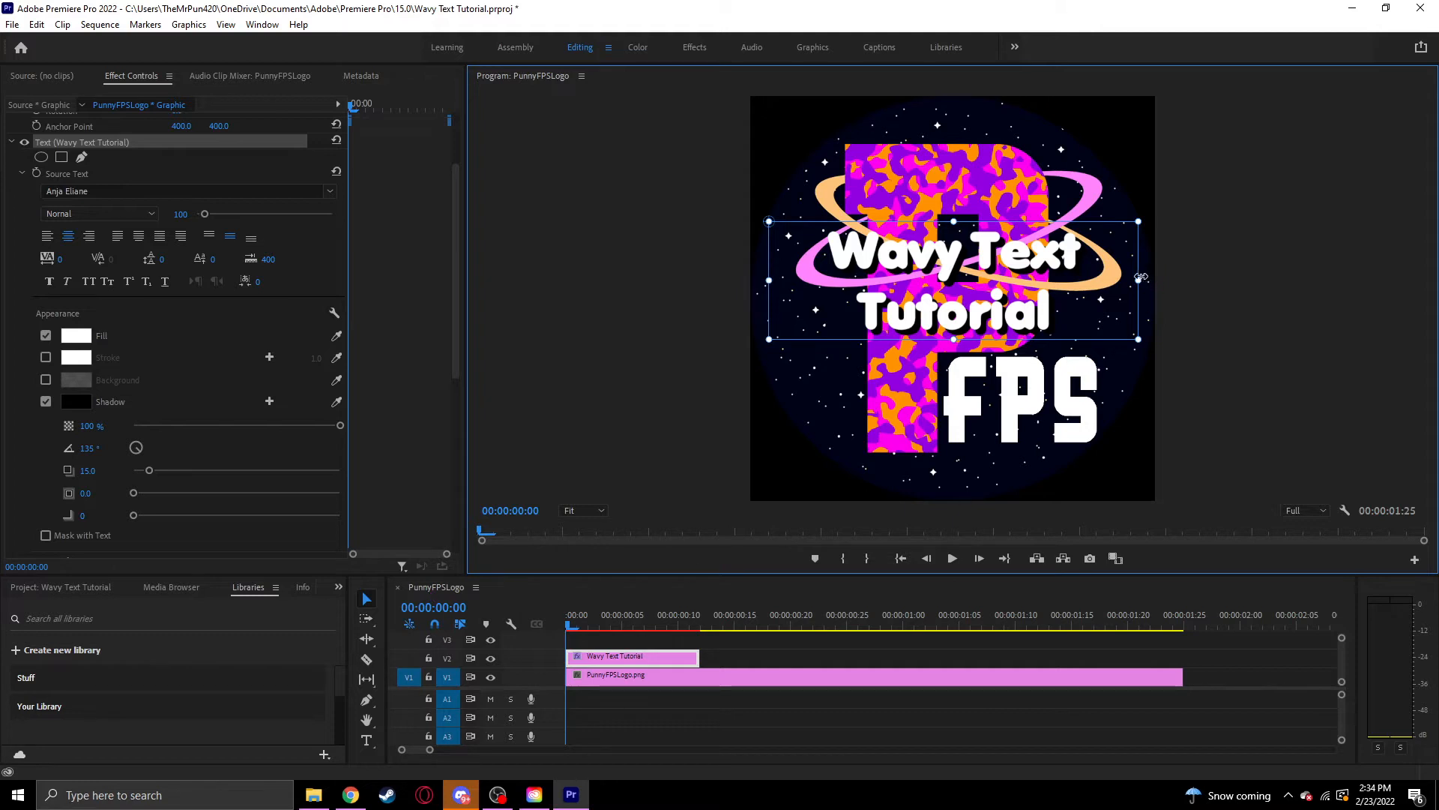
pyautogui.moveTo(1141, 276)
pyautogui.mouseDown()
pyautogui.moveTo(971, 278)
pyautogui.moveTo(1024, 276)
pyautogui.mouseUp()
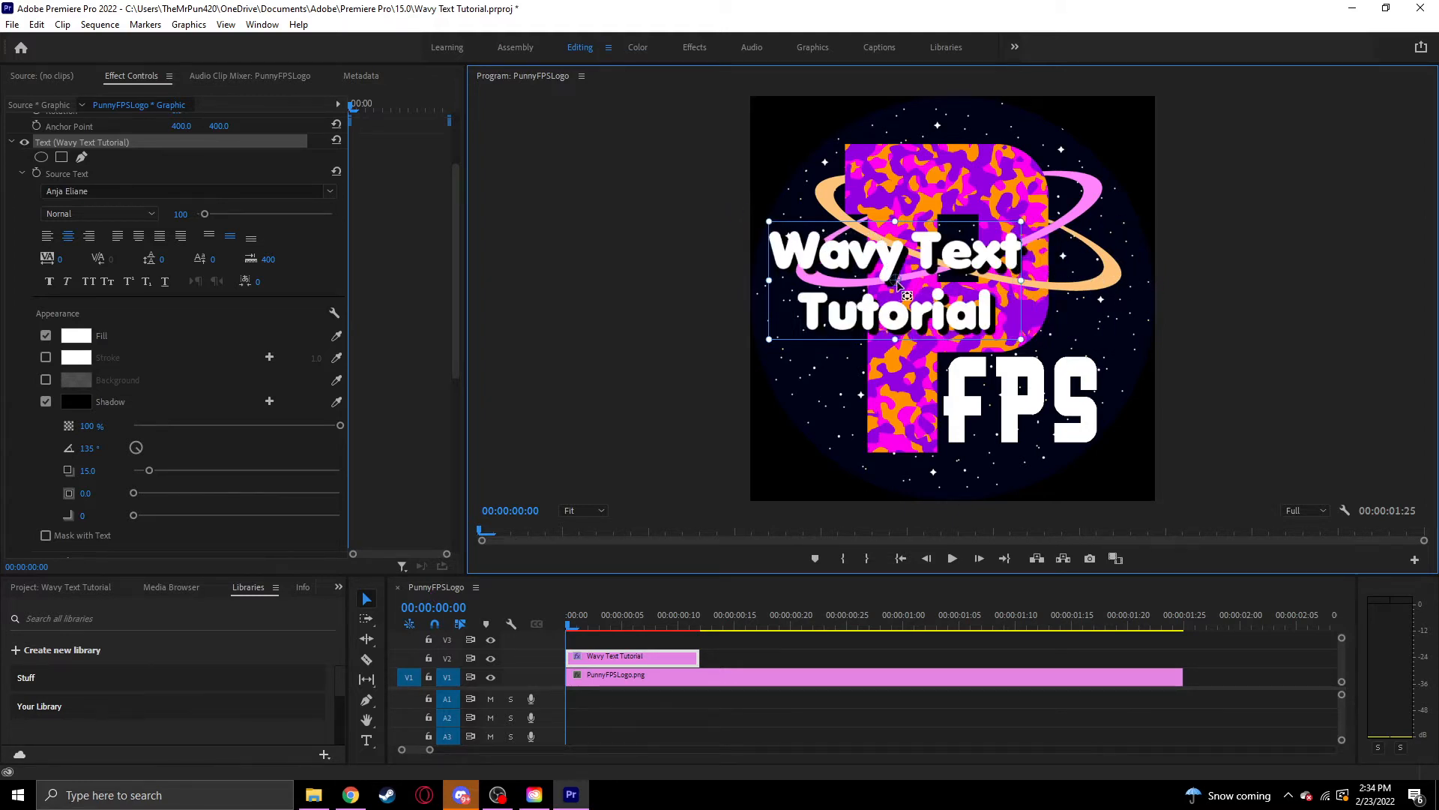
pyautogui.moveTo(894, 282); pyautogui.dragTo(951, 261)
pyautogui.click(1173, 270)
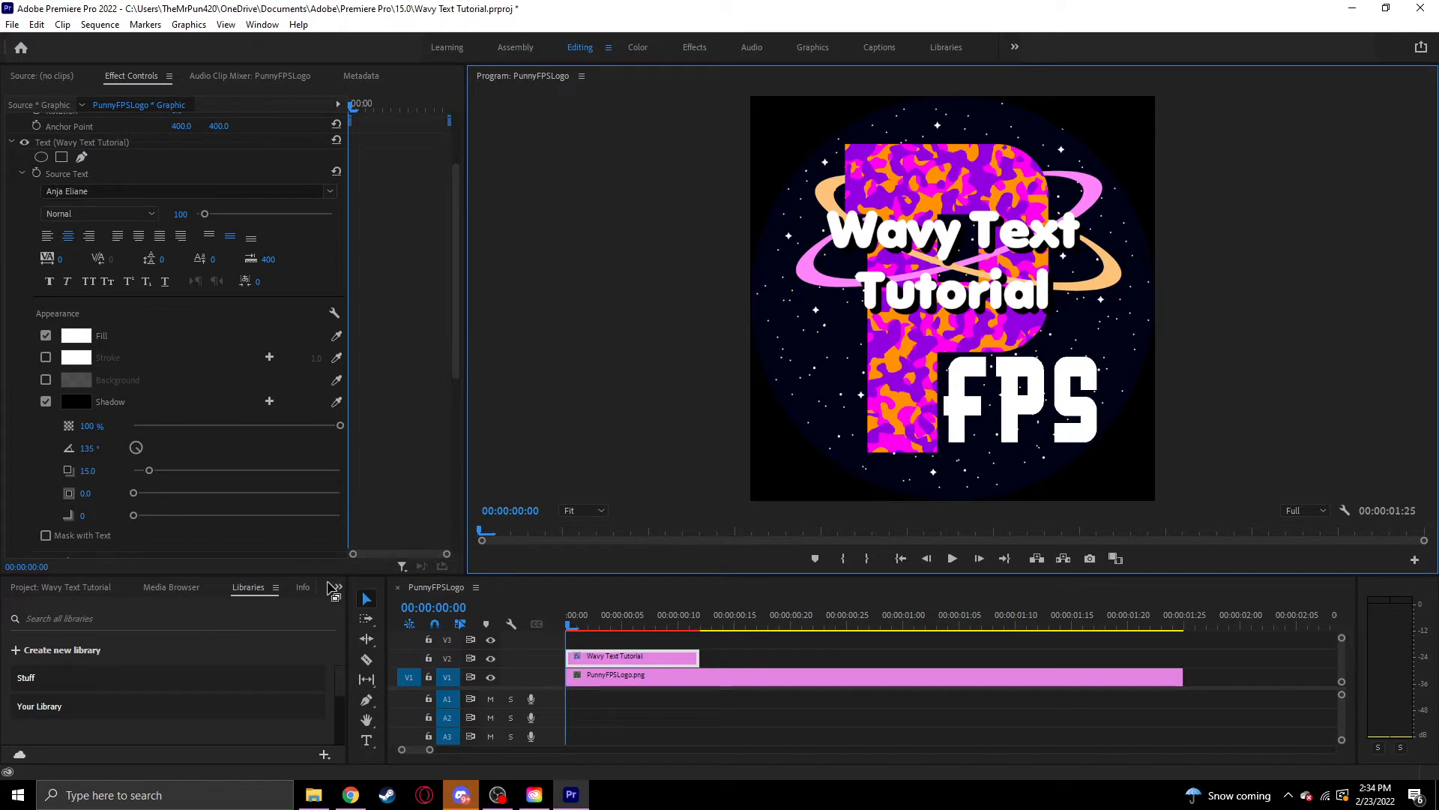
# - Search the effects for "warp" and apply Wave Warp to the Wavy Text Tutorial clip
pyautogui.click(338, 587)
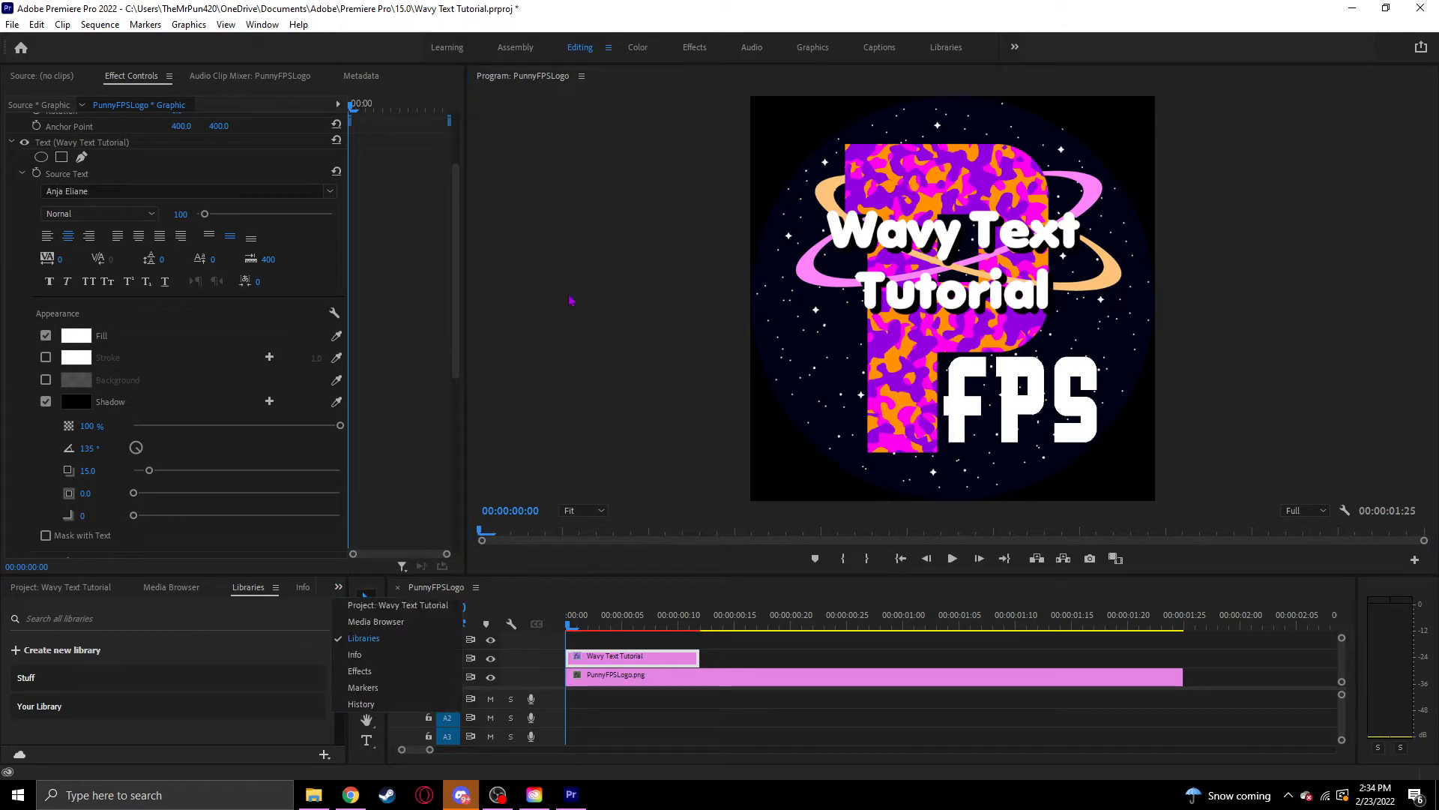
pyautogui.click(380, 671)
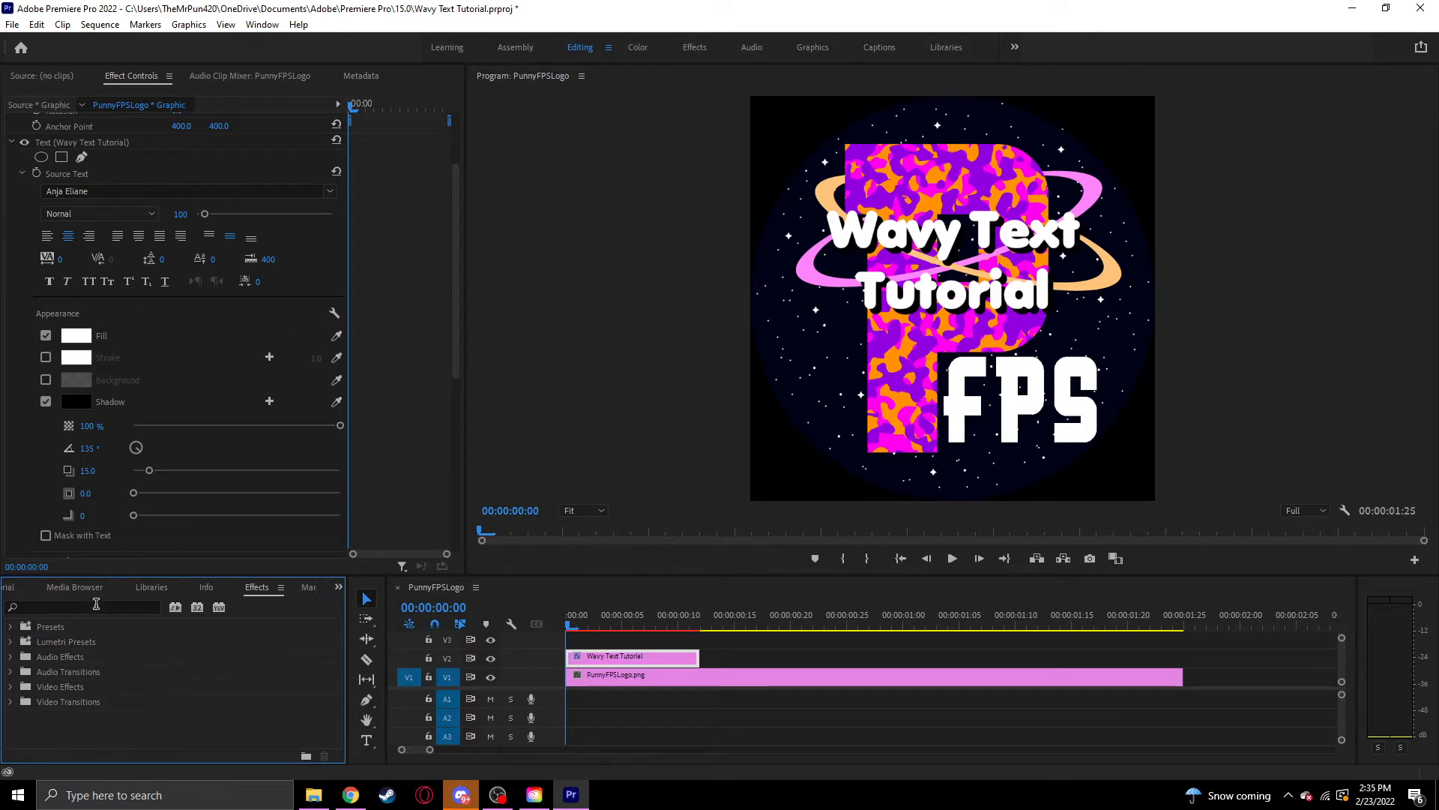
pyautogui.click(96, 603)
pyautogui.write('warp')
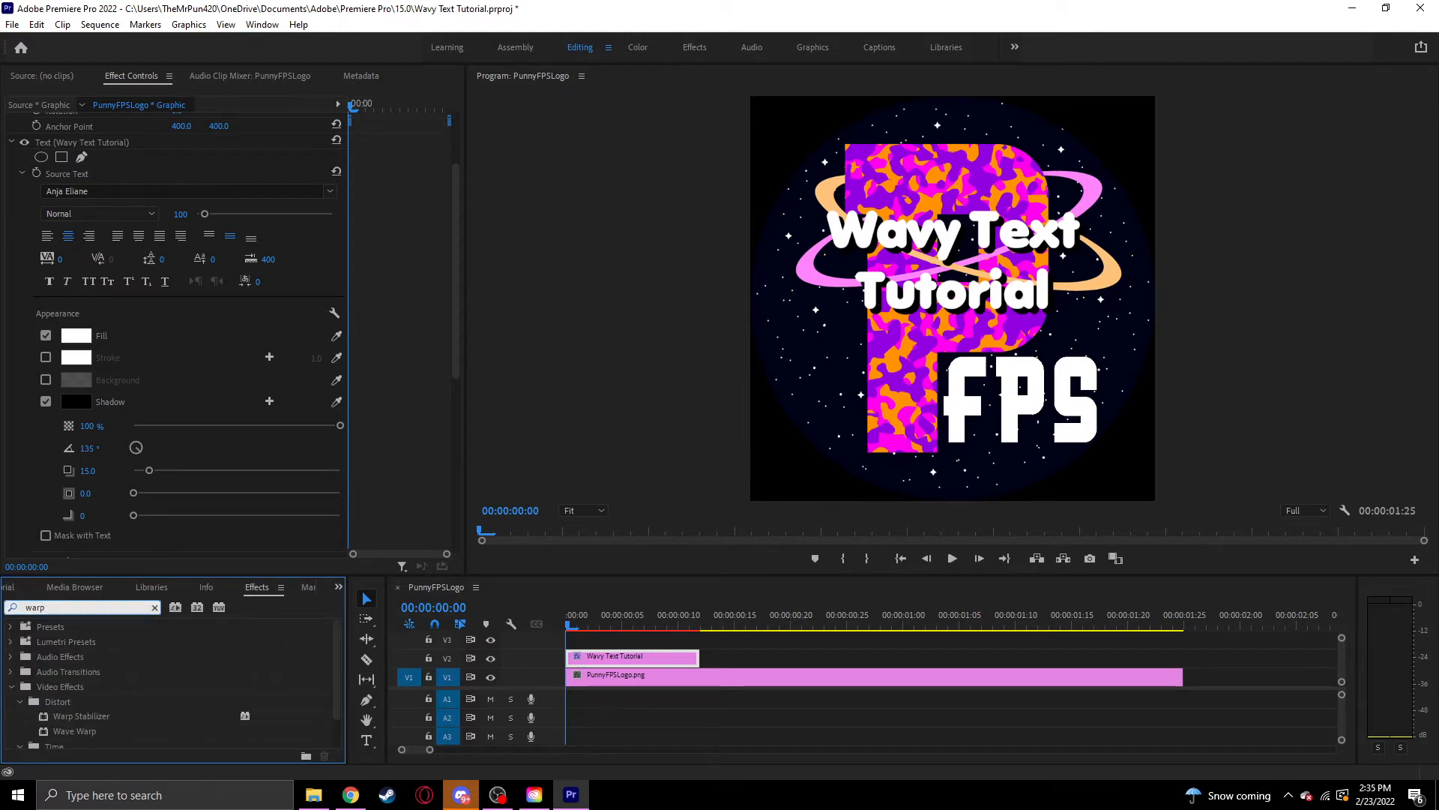
pyautogui.scroll(-1, 90, 715)
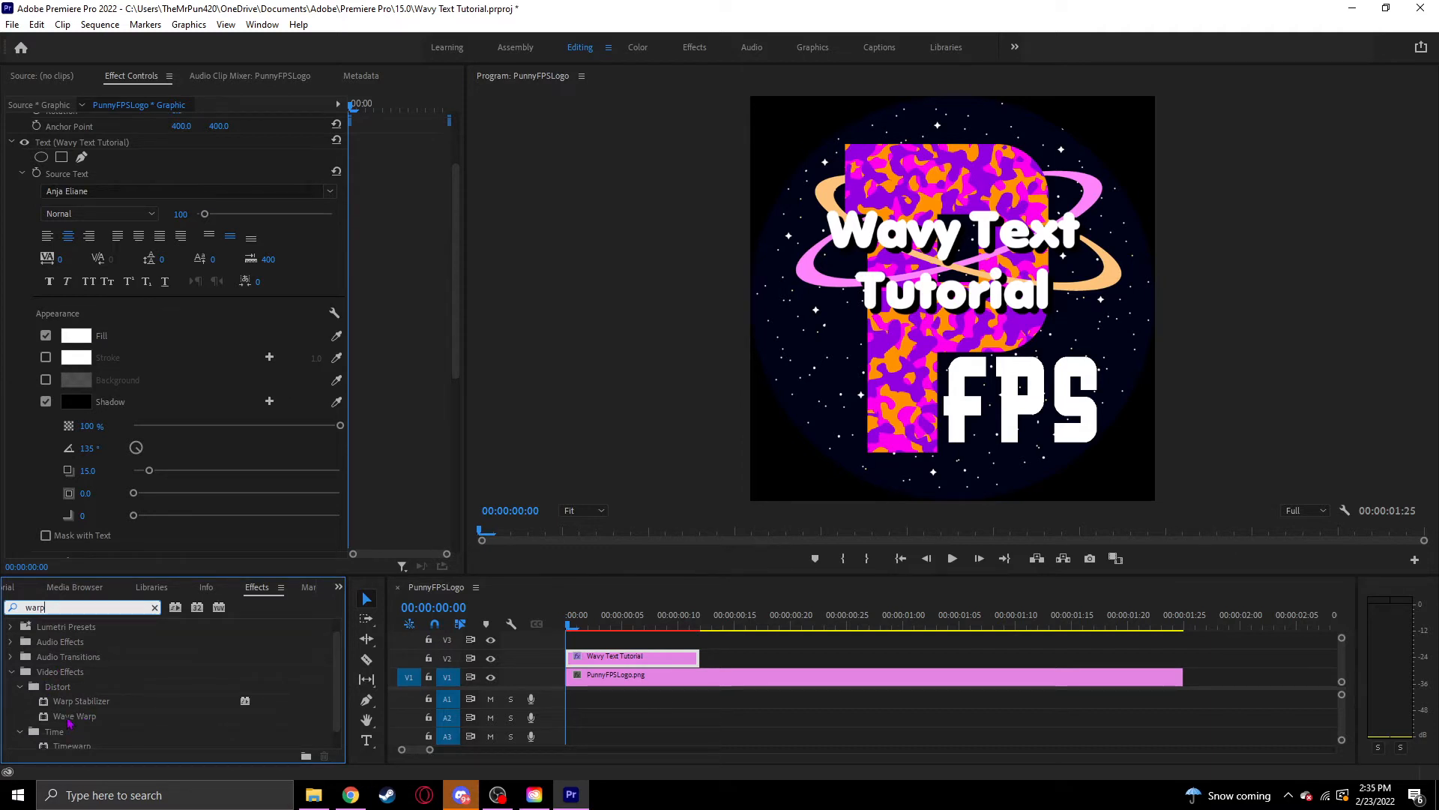
pyautogui.moveTo(74, 716); pyautogui.dragTo(630, 677)
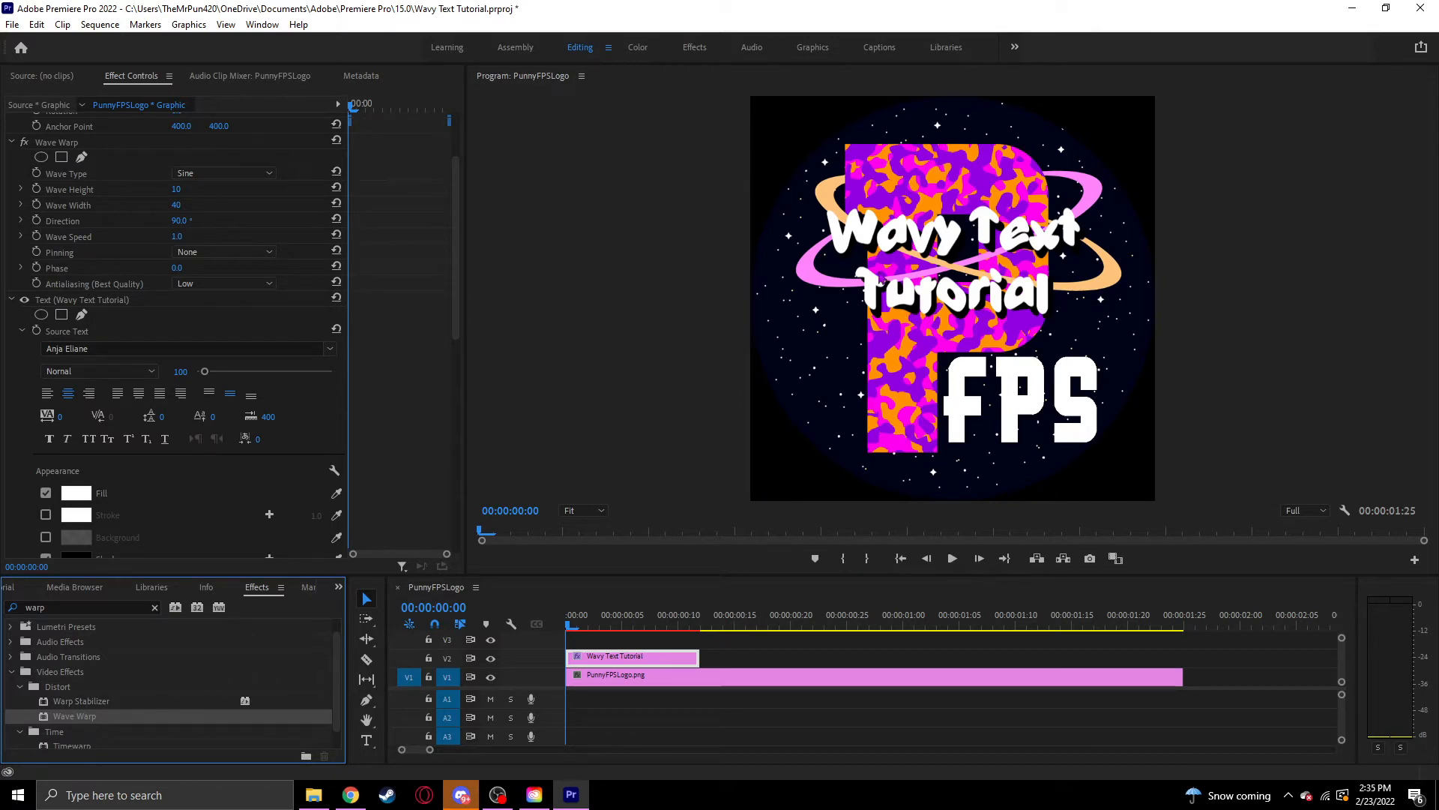
# - Extend the Wavy Text Tutorial clip to about 00:00:01:18 and play back the wave animation from the start
pyautogui.moveTo(699, 657); pyautogui.dragTo(1104, 658)
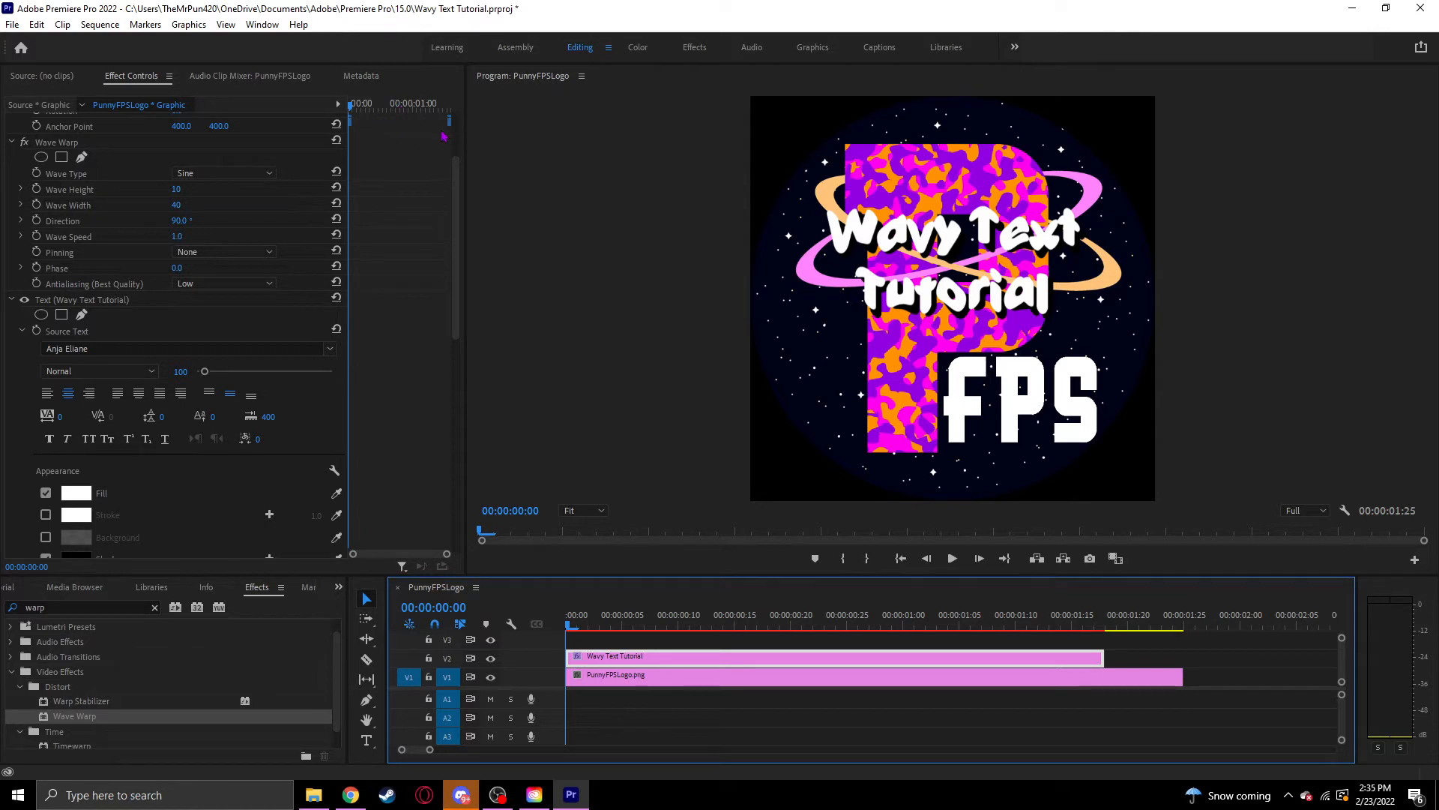
pyautogui.click(752, 647)
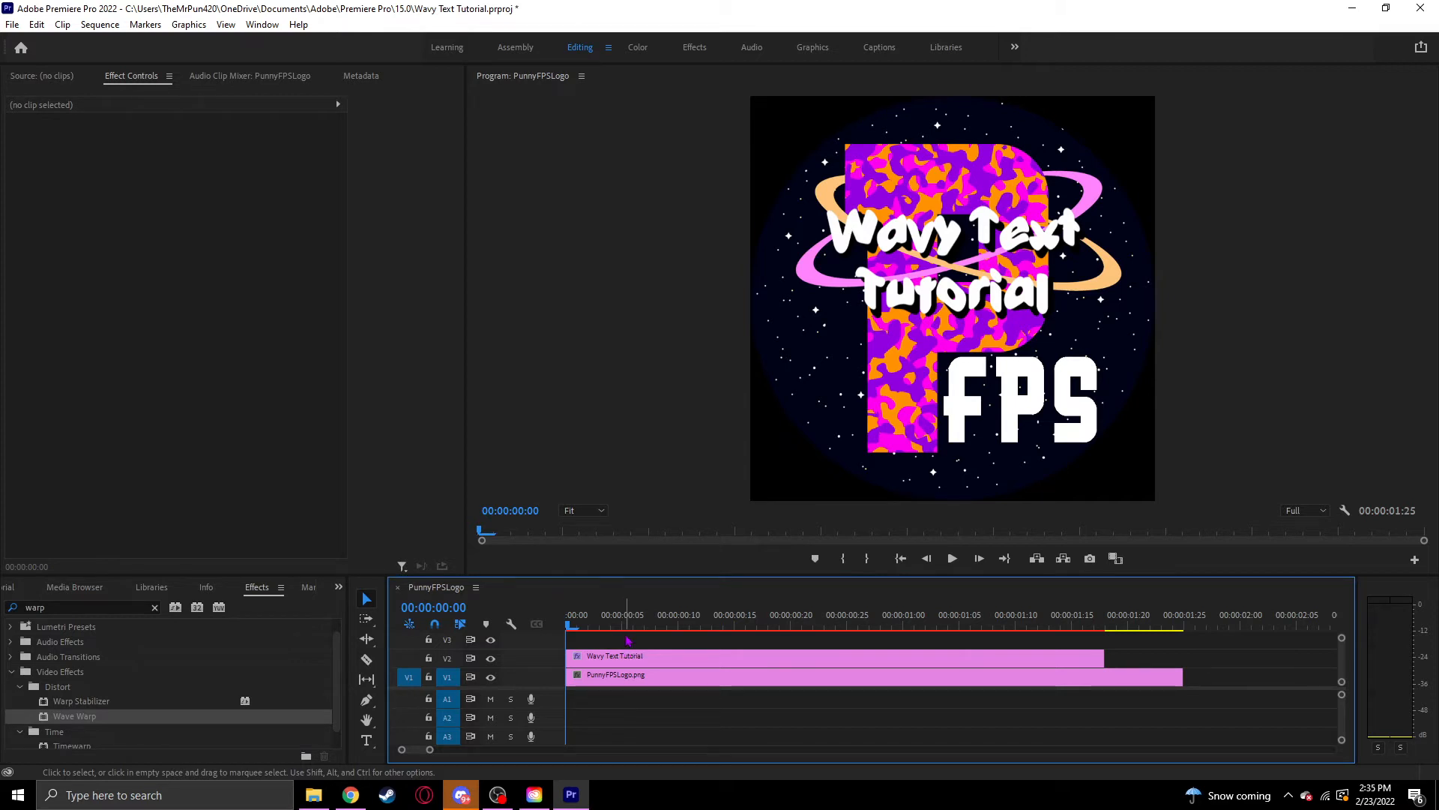
pyautogui.press('space')
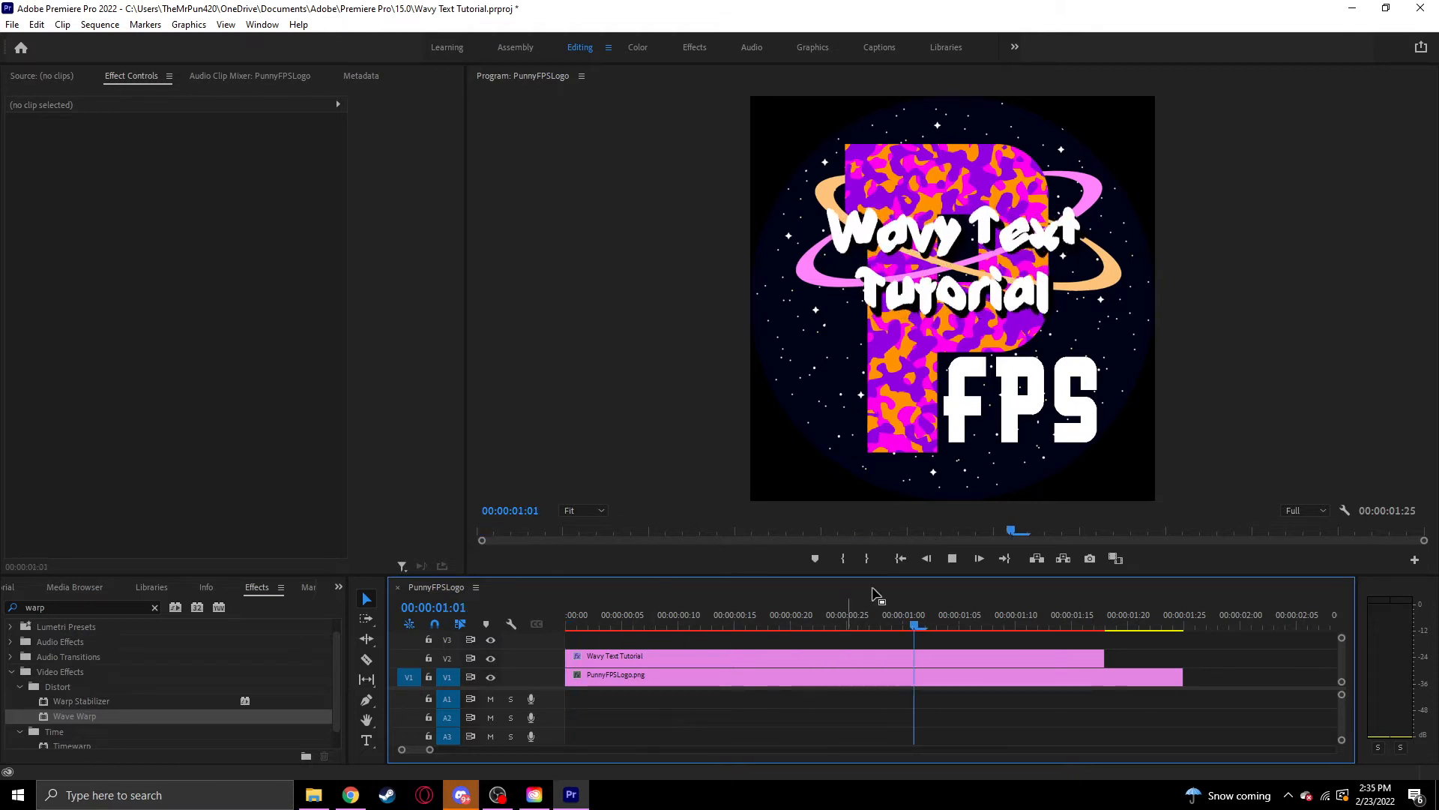
pyautogui.press('space')
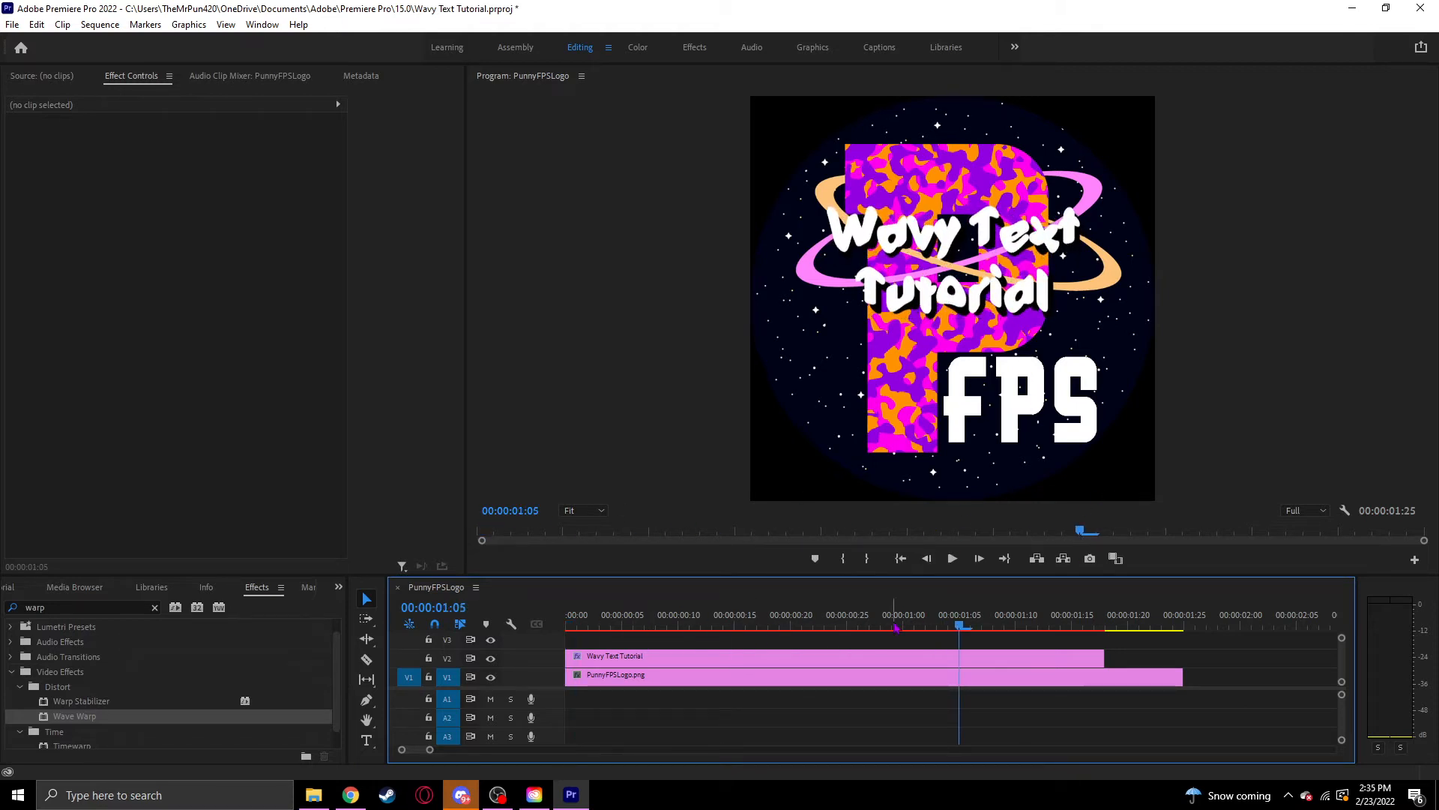
pyautogui.moveTo(678, 625); pyautogui.dragTo(578, 626)
pyautogui.press('space')
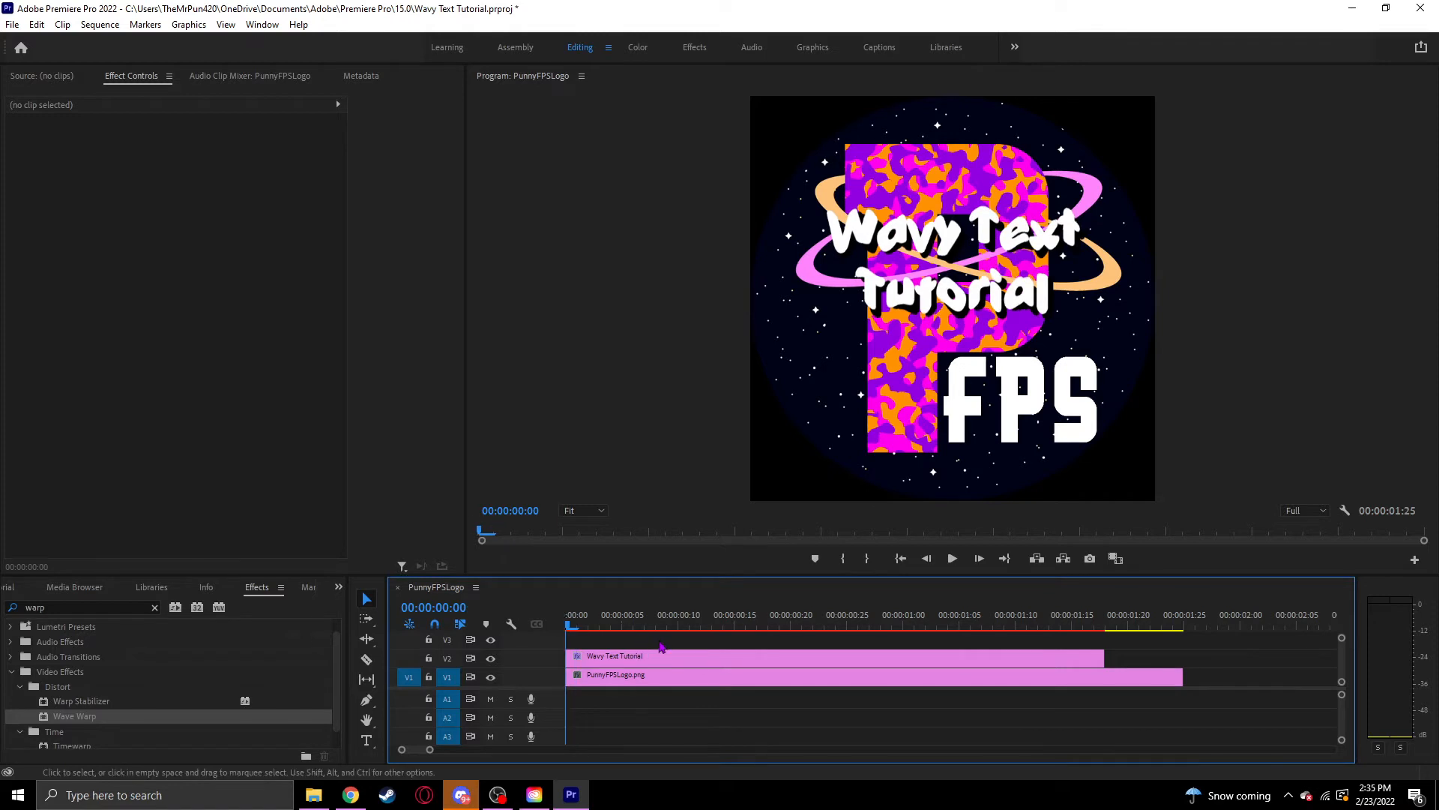
pyautogui.press('space')
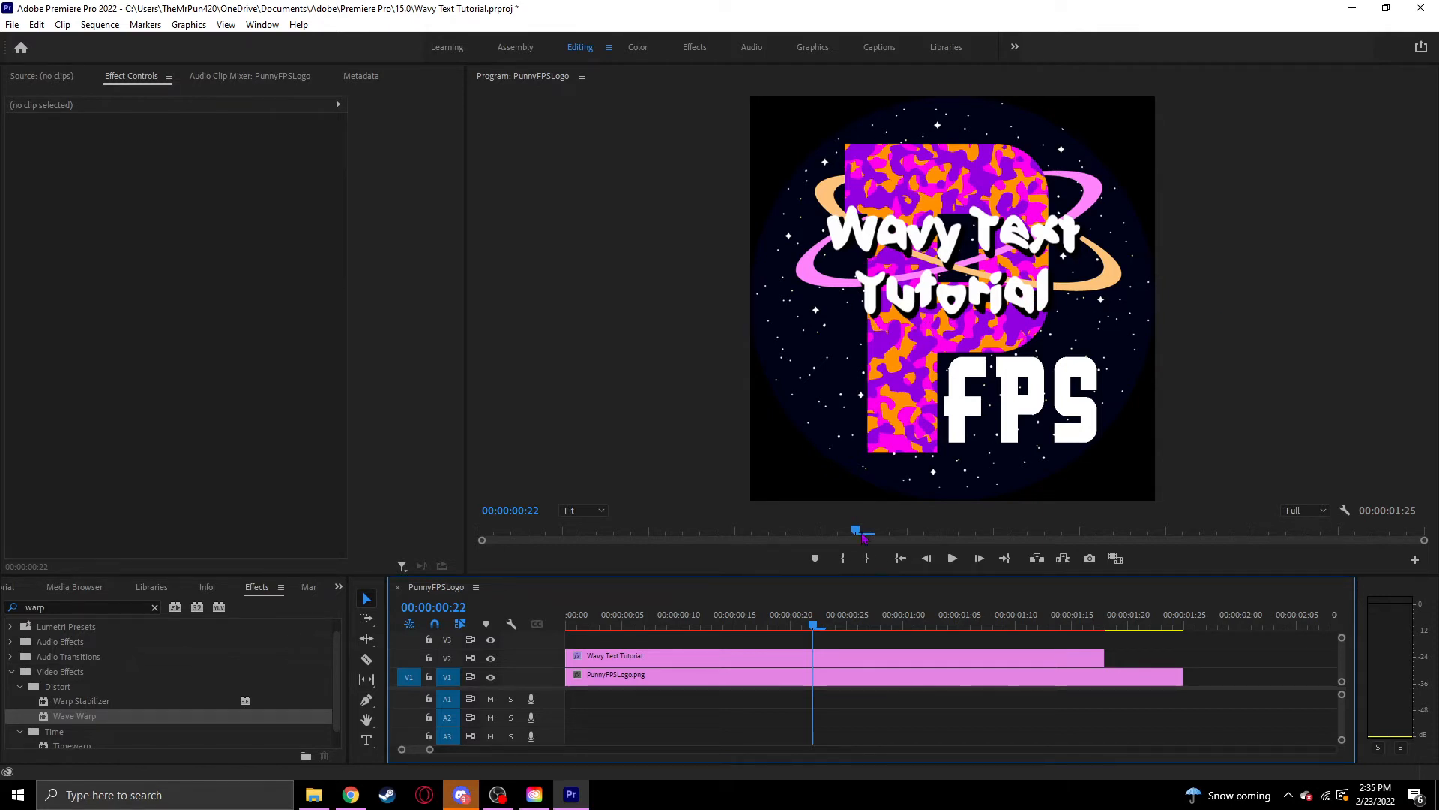
# - Set the Wave Warp's wave height to 5 on the title clip
pyautogui.moveTo(815, 630); pyautogui.dragTo(576, 626)
pyautogui.click(659, 657)
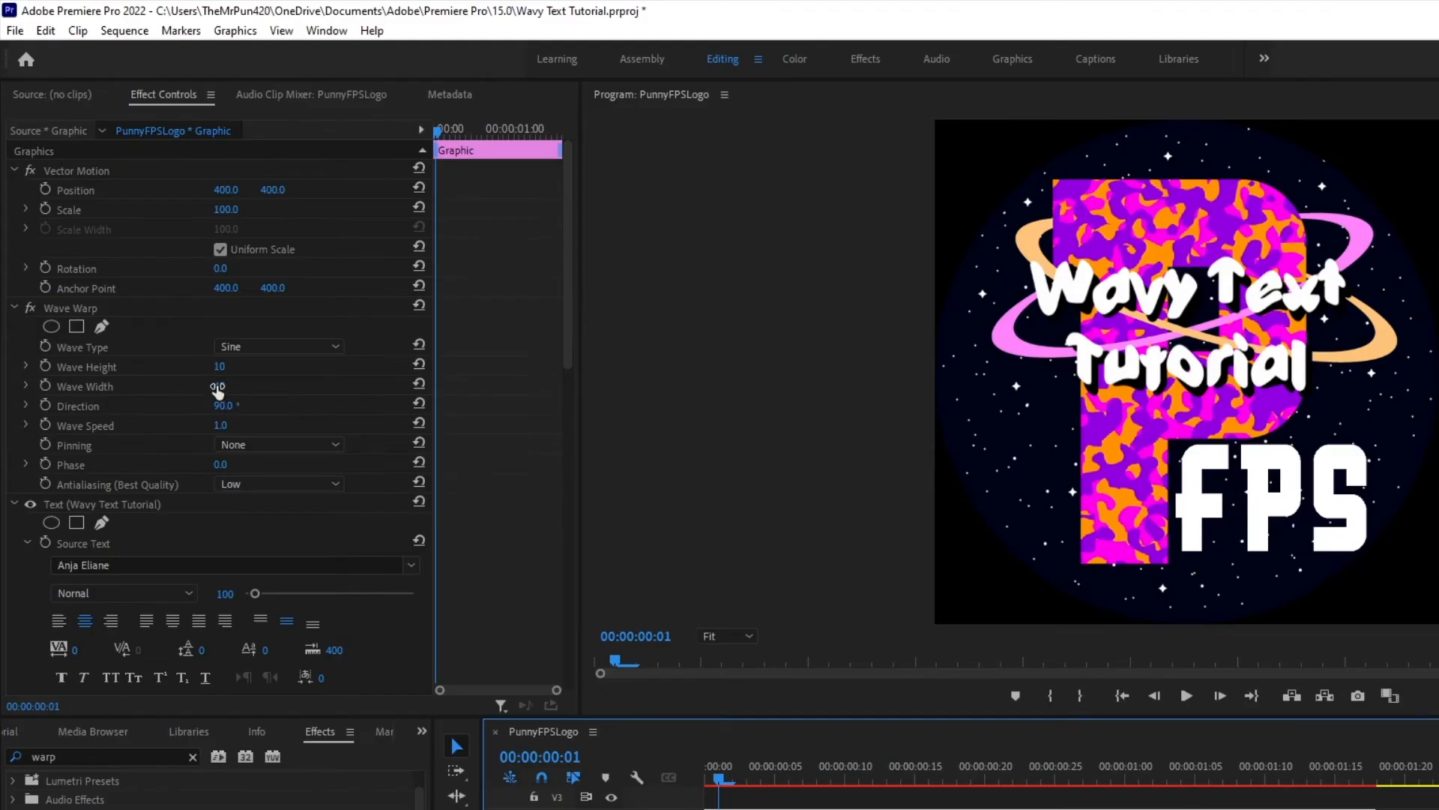
pyautogui.click(220, 366)
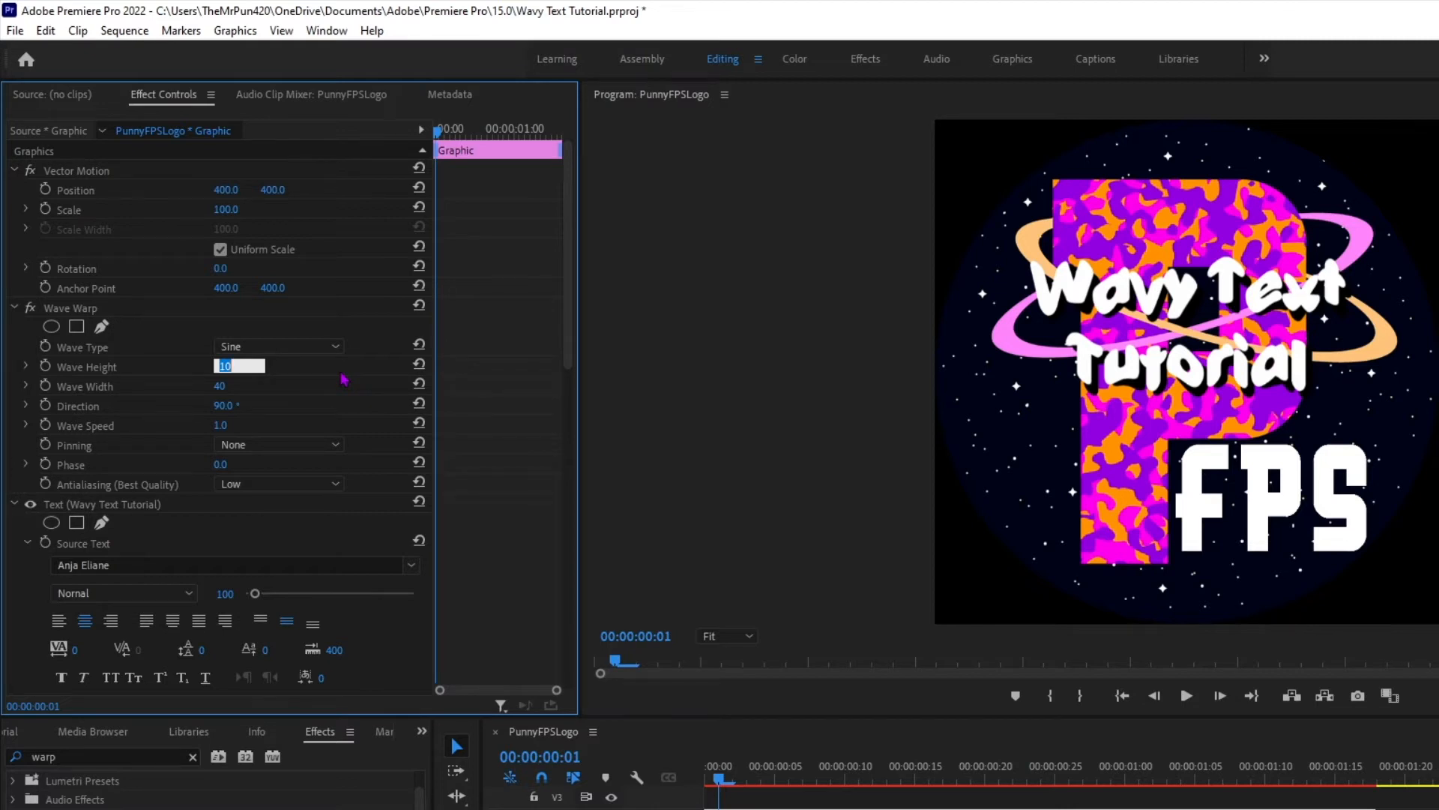
pyautogui.press('Return')
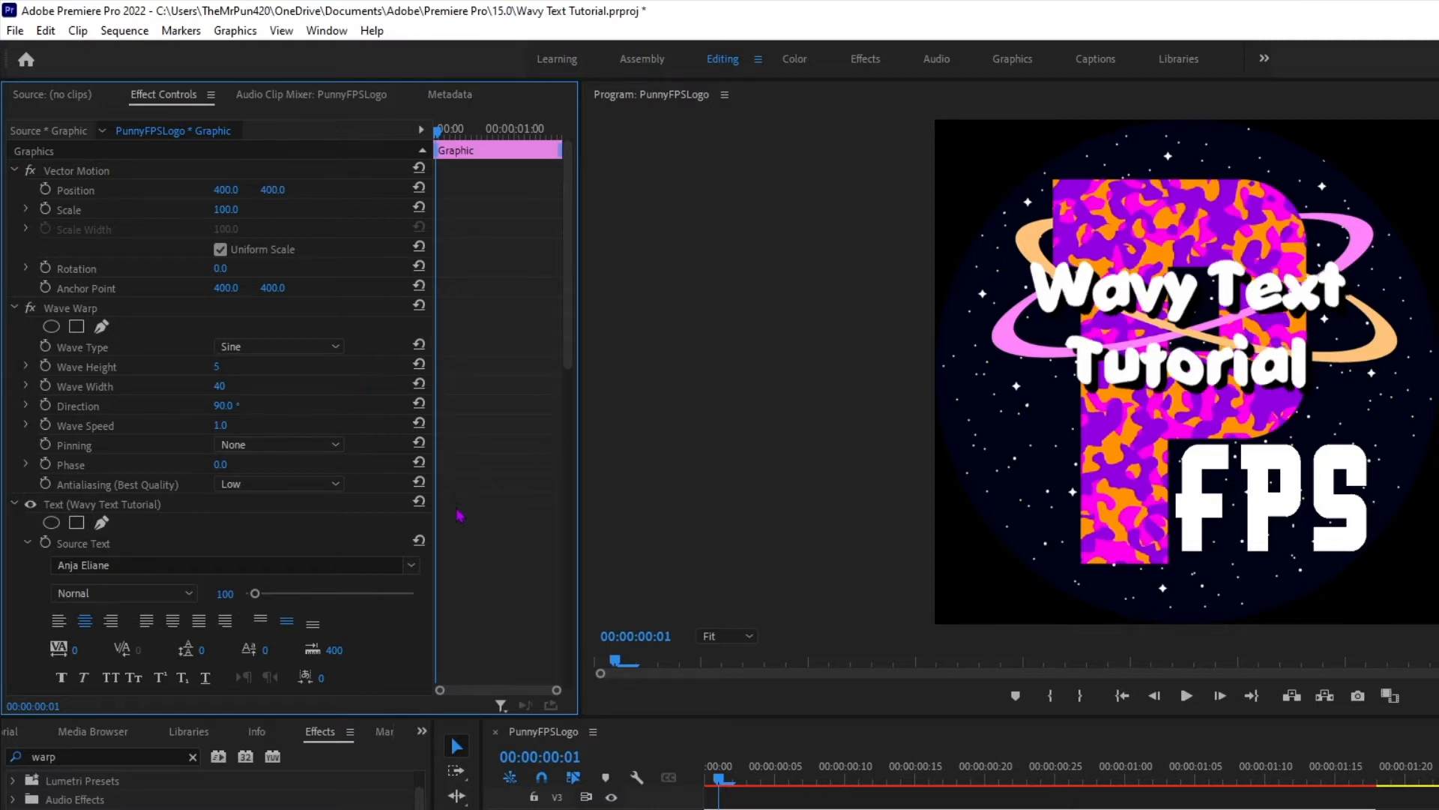
# - Play the sequence from its beginning several times to examine how the reduced wave height animates the title
pyautogui.click(801, 797)
pyautogui.press('space')
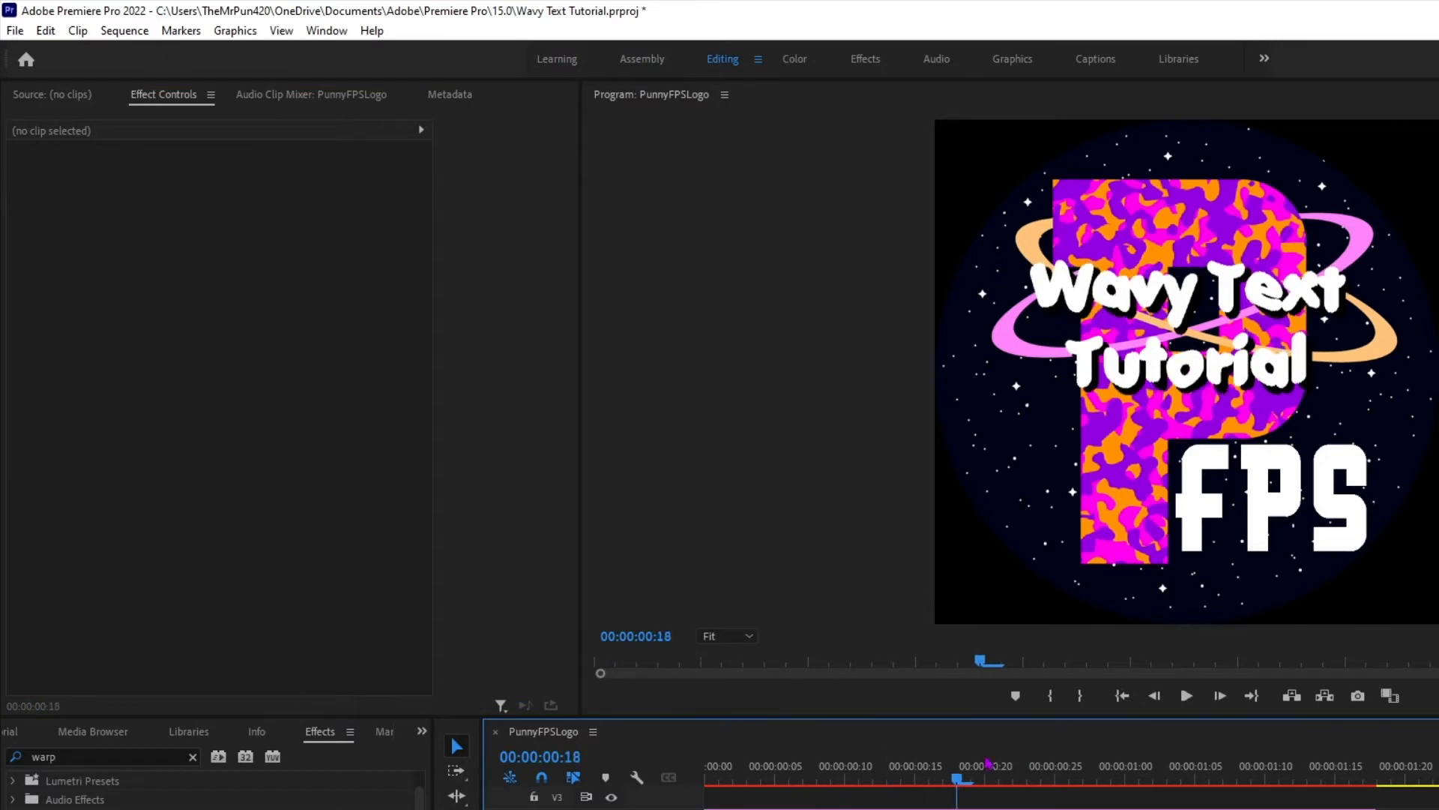
pyautogui.moveTo(792, 780); pyautogui.dragTo(723, 780)
pyautogui.press('space')
pyautogui.press('space')
pyautogui.press('space')
pyautogui.press('space')
pyautogui.click(749, 789)
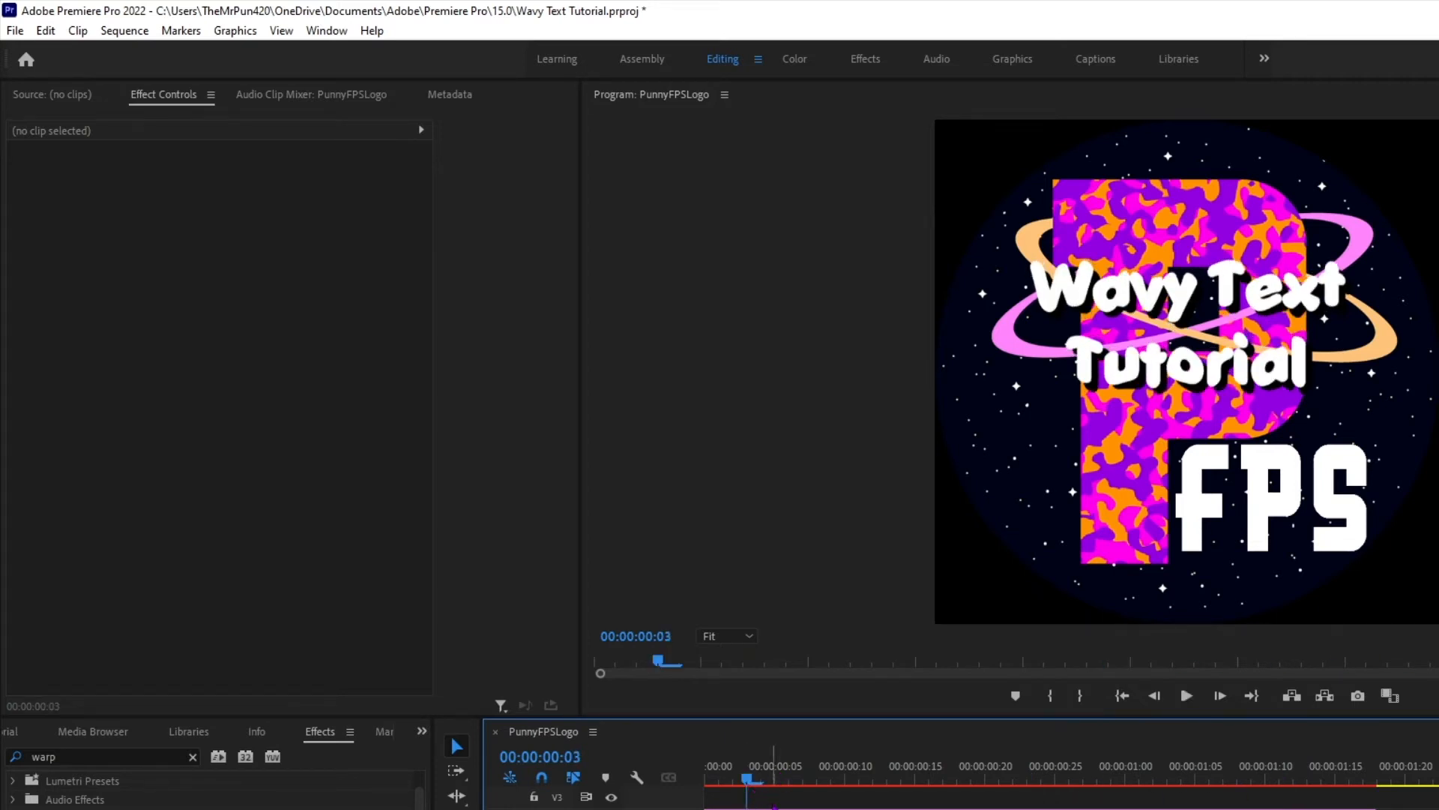
pyautogui.press('space')
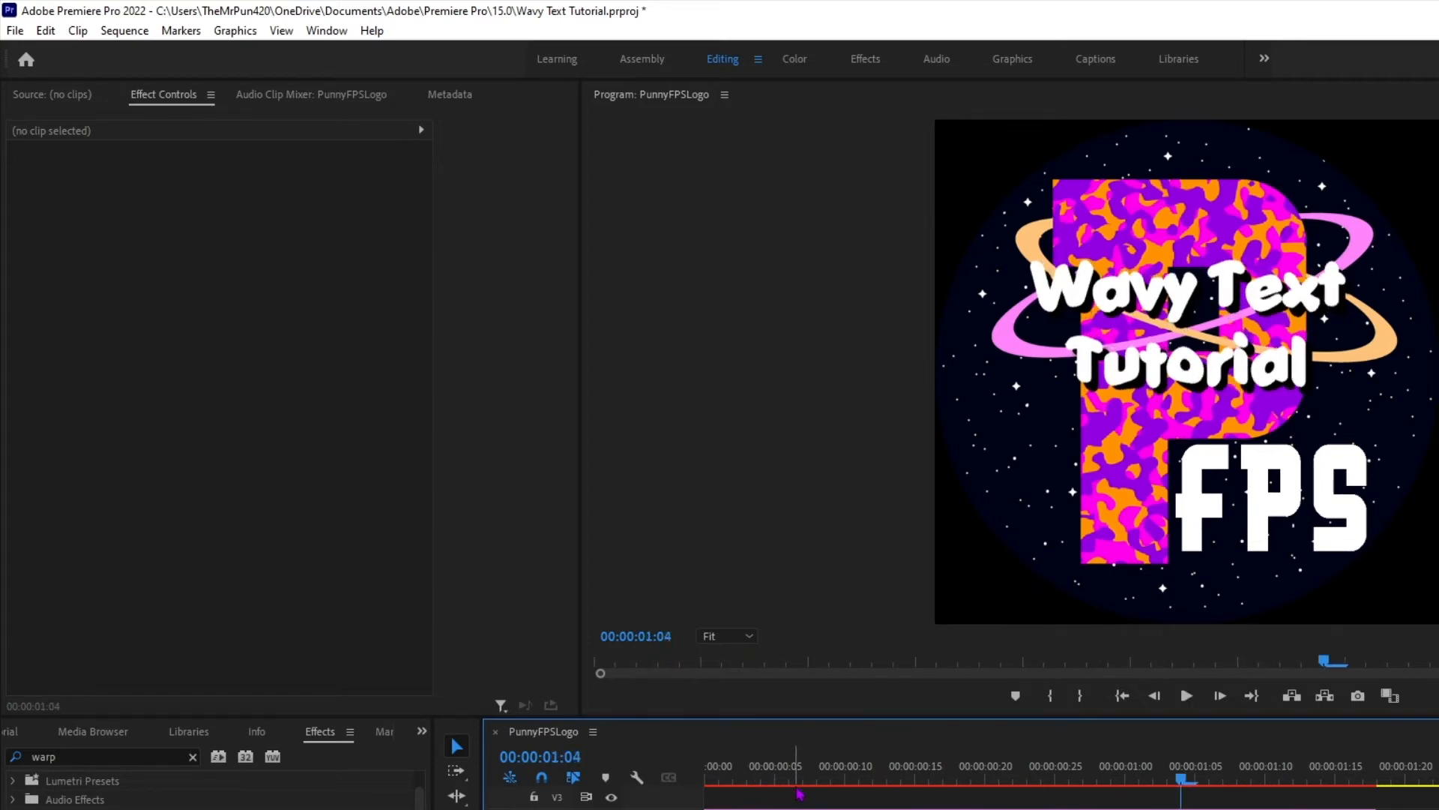
pyautogui.click(718, 785)
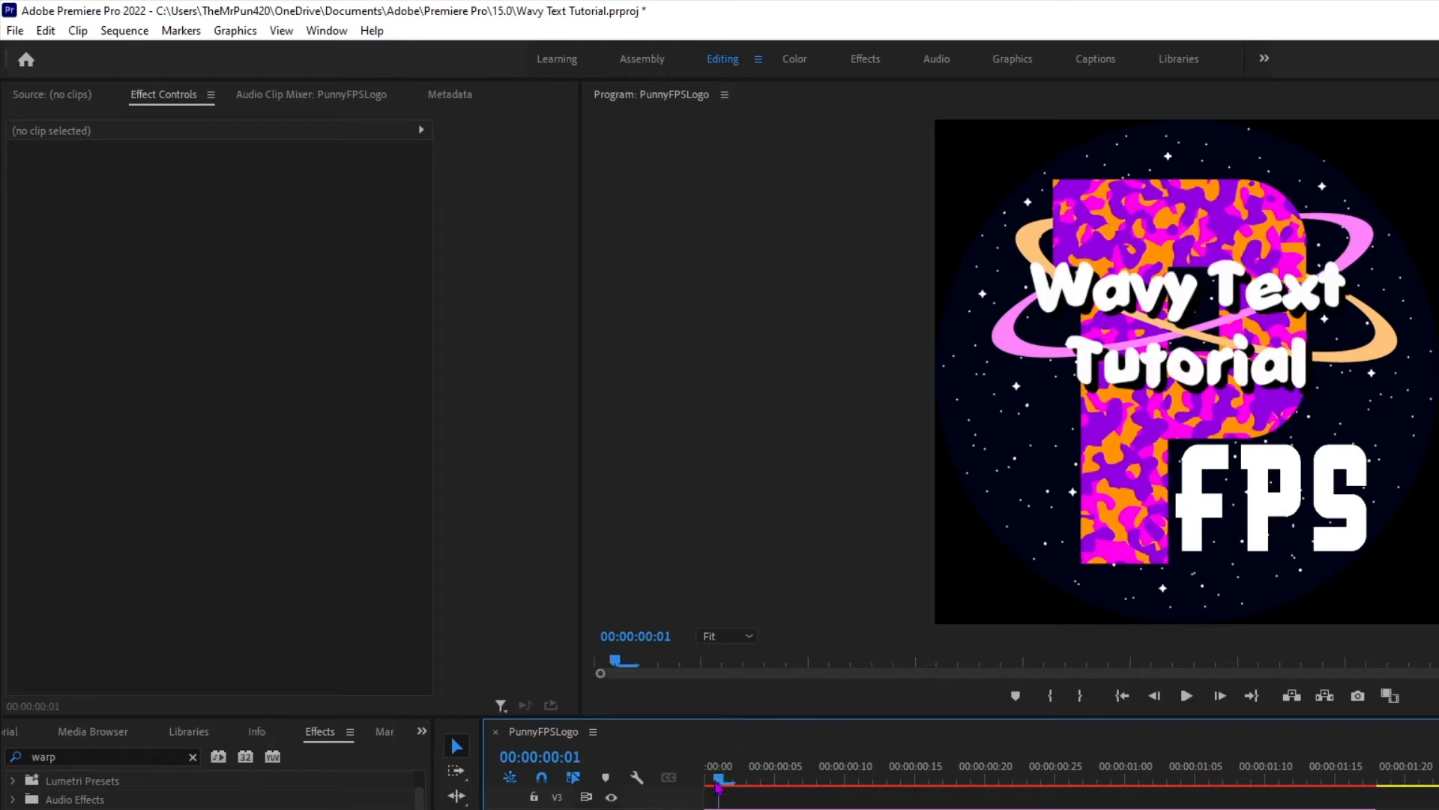
pyautogui.press('space')
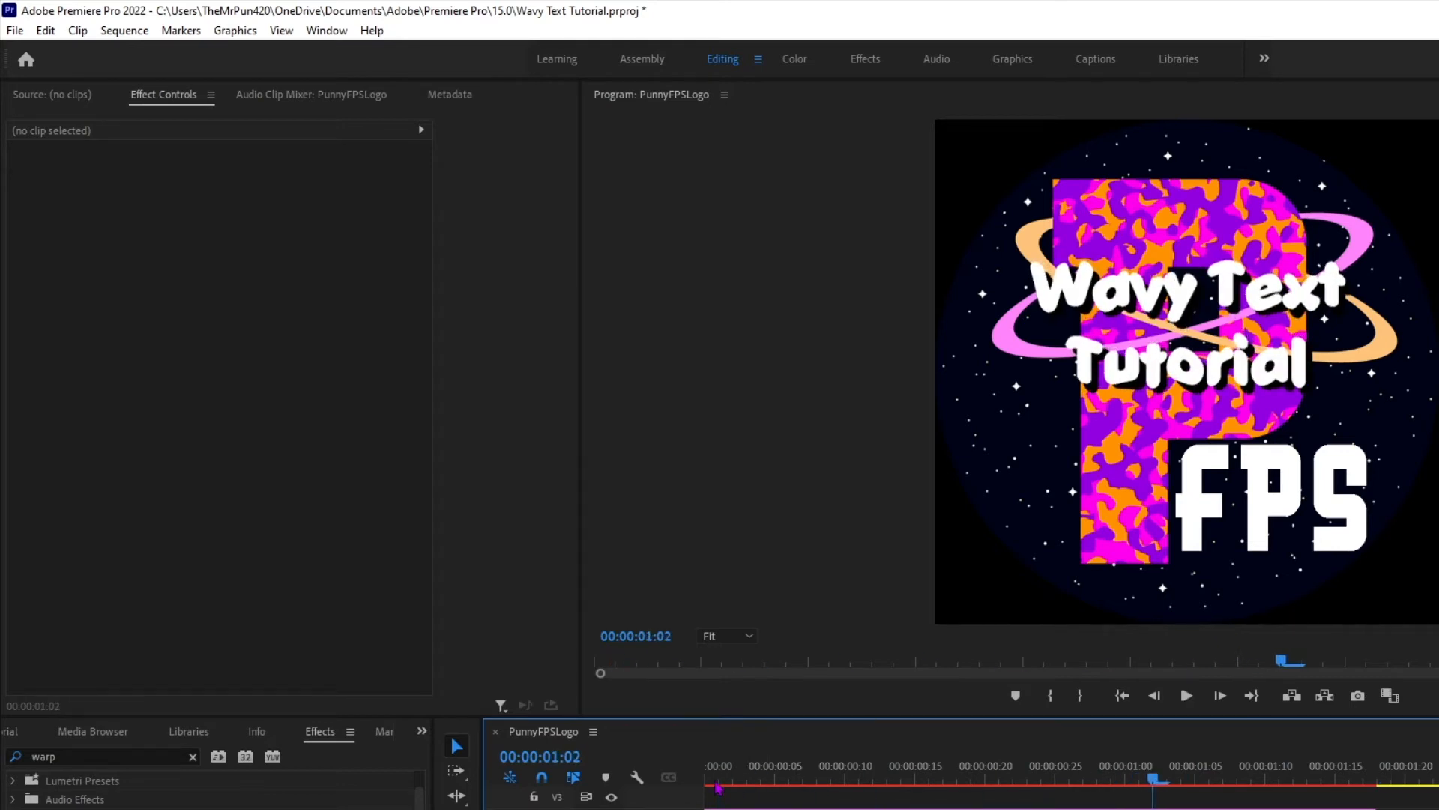
pyautogui.click(751, 783)
# - Set the Wave Warp's wave width to 100 on the title clip
pyautogui.click(760, 809)
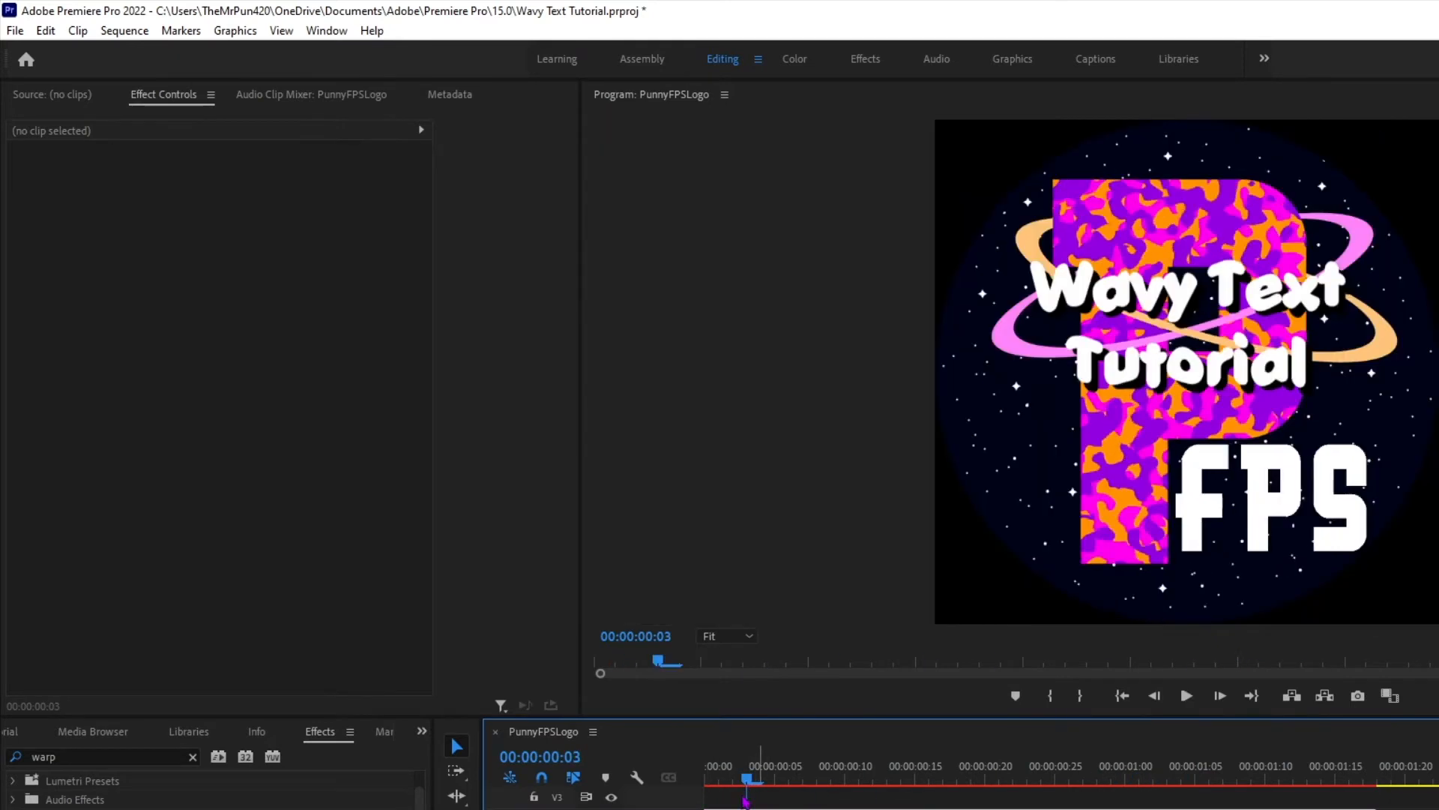
pyautogui.click(221, 386)
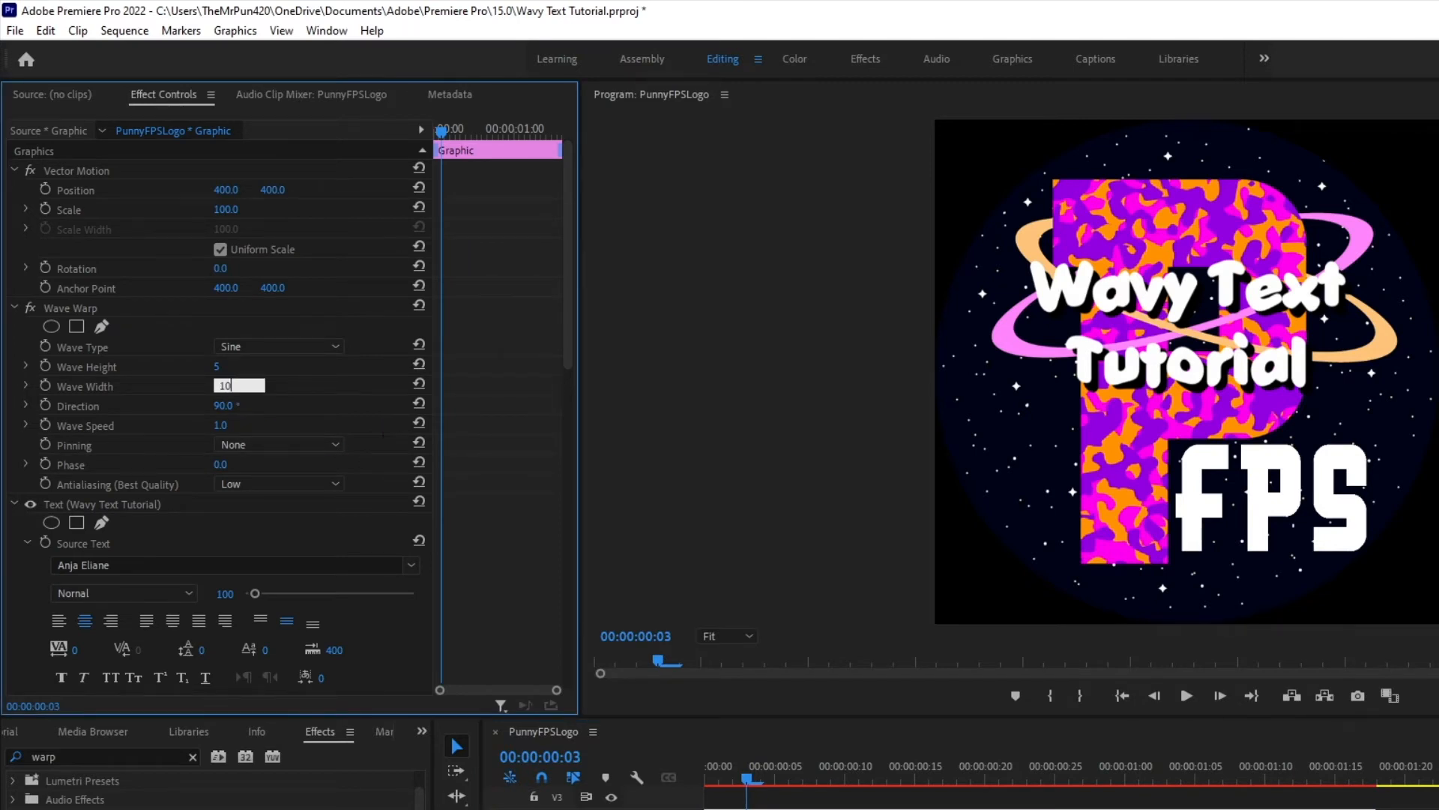
pyautogui.write('100')
pyautogui.press('Return')
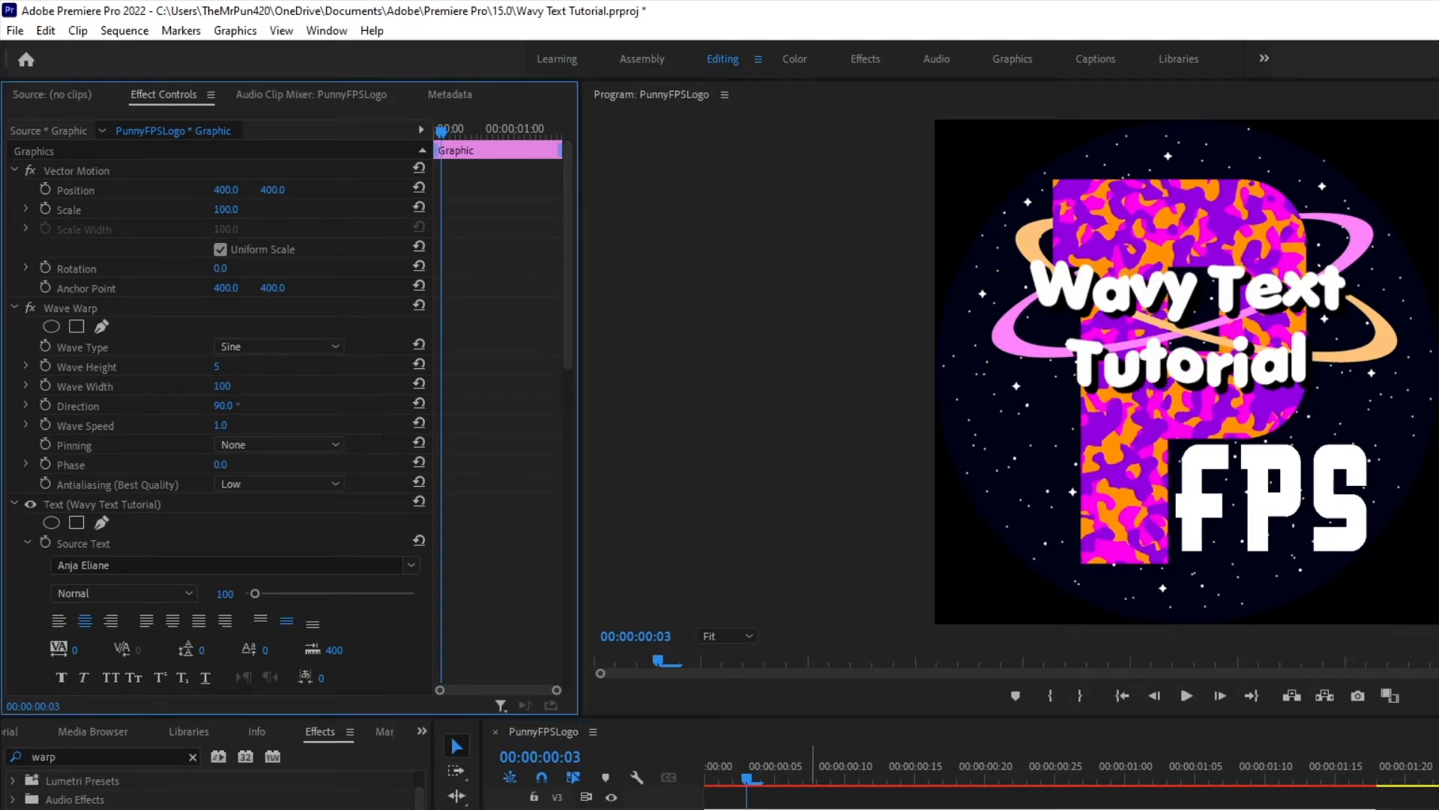
# - Replay the sequence from the start to examine the title's motion with the wider waves
pyautogui.click(812, 809)
pyautogui.press('space')
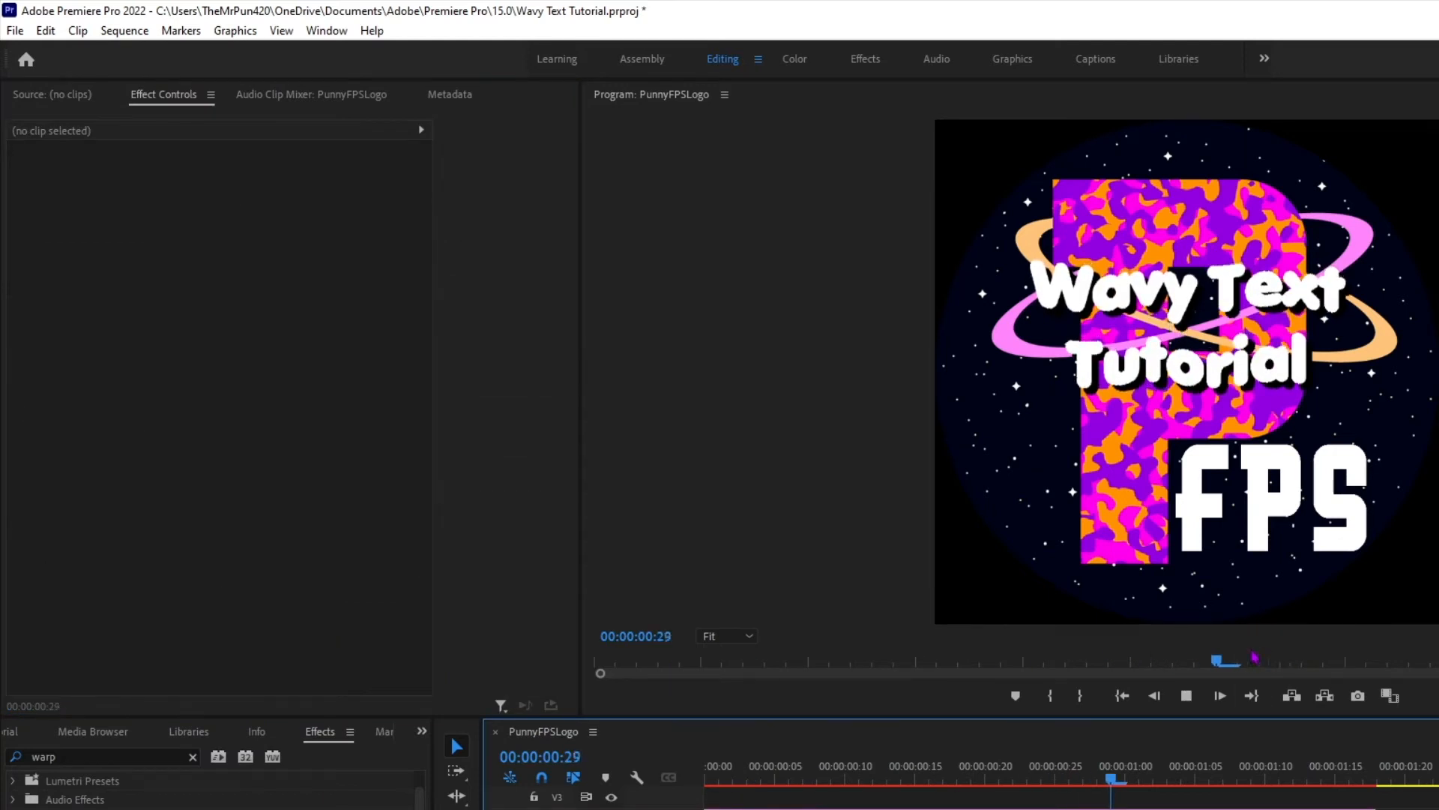
pyautogui.press('space')
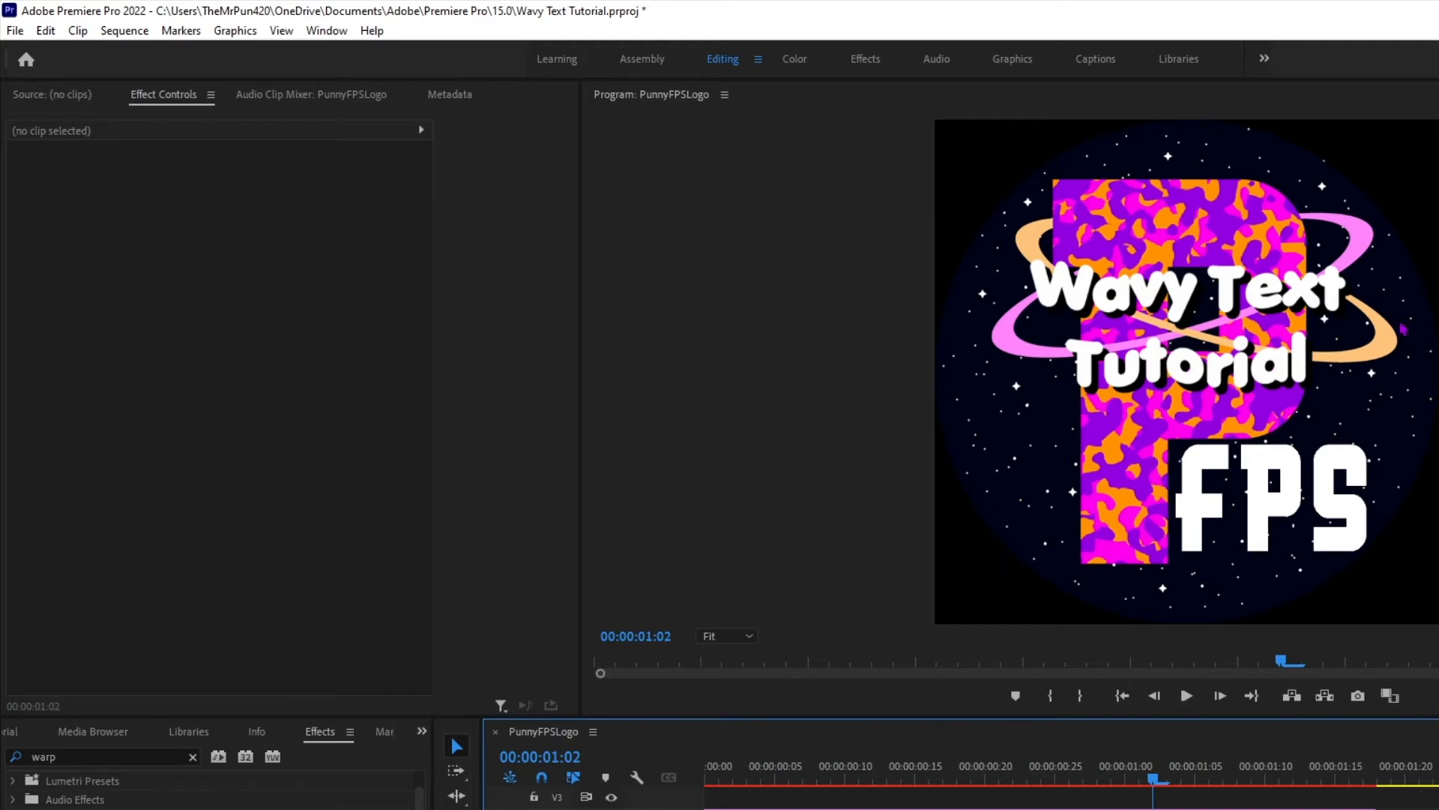
pyautogui.press('Home')
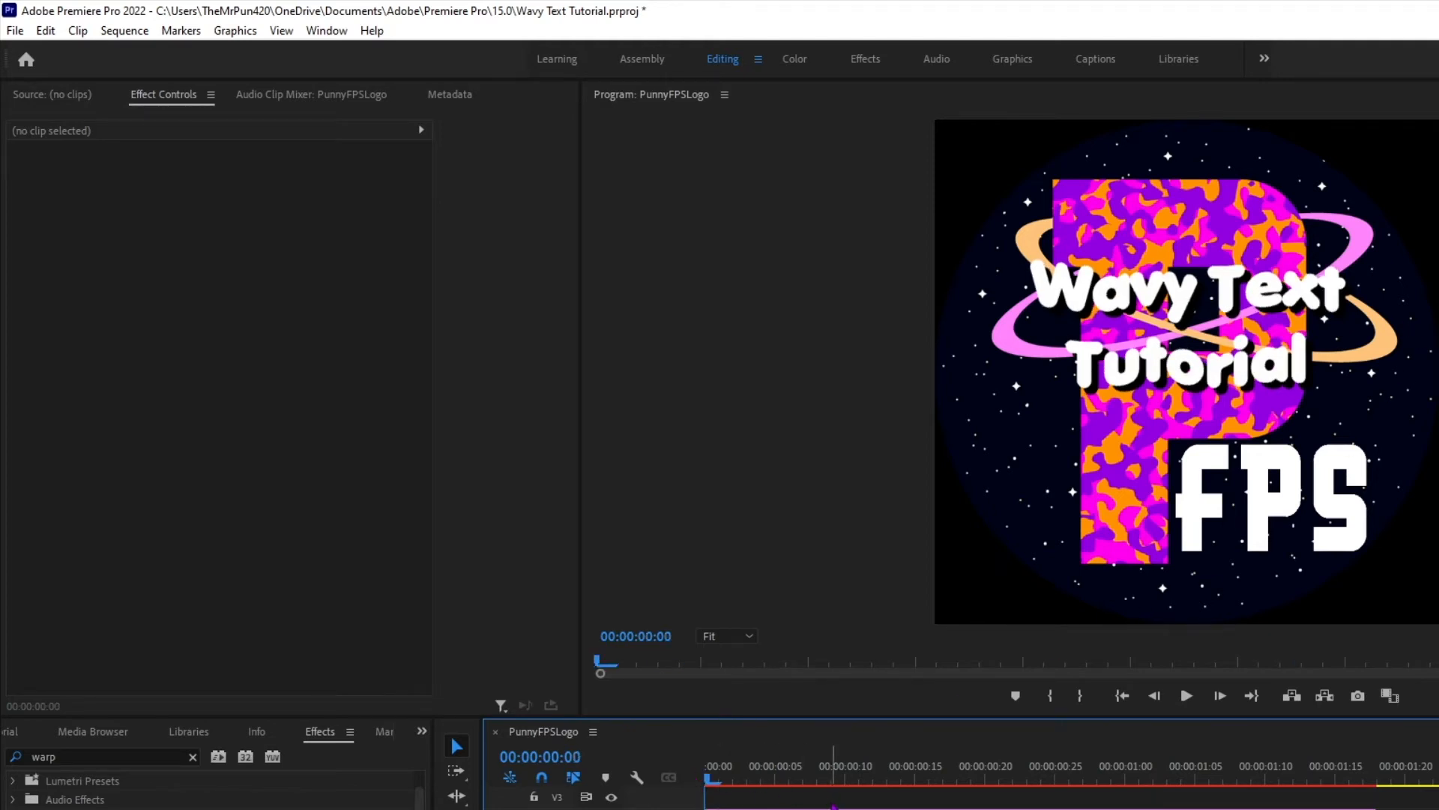
pyautogui.press('space')
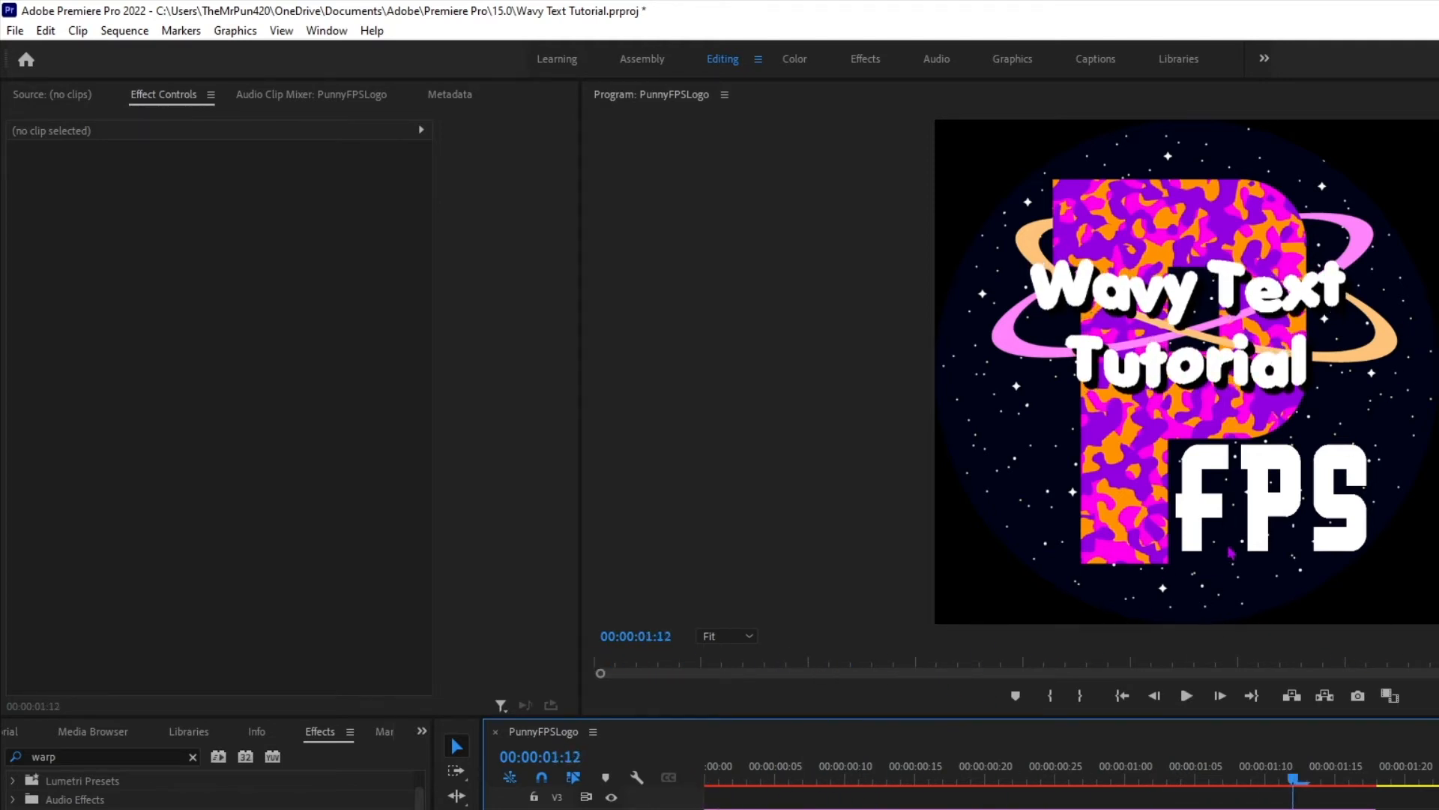
pyautogui.press('Home')
pyautogui.press('space')
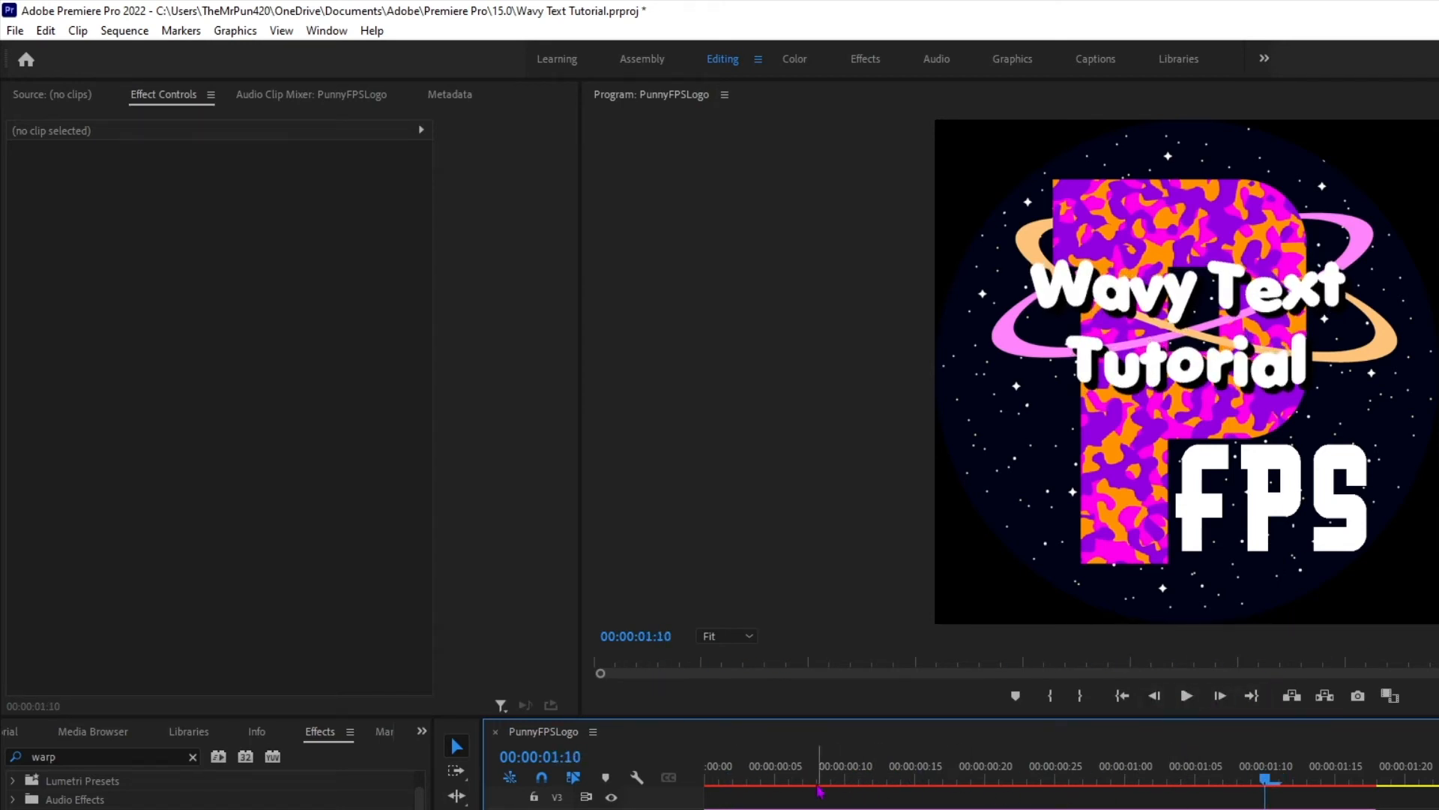
pyautogui.moveTo(726, 779); pyautogui.dragTo(749, 783)
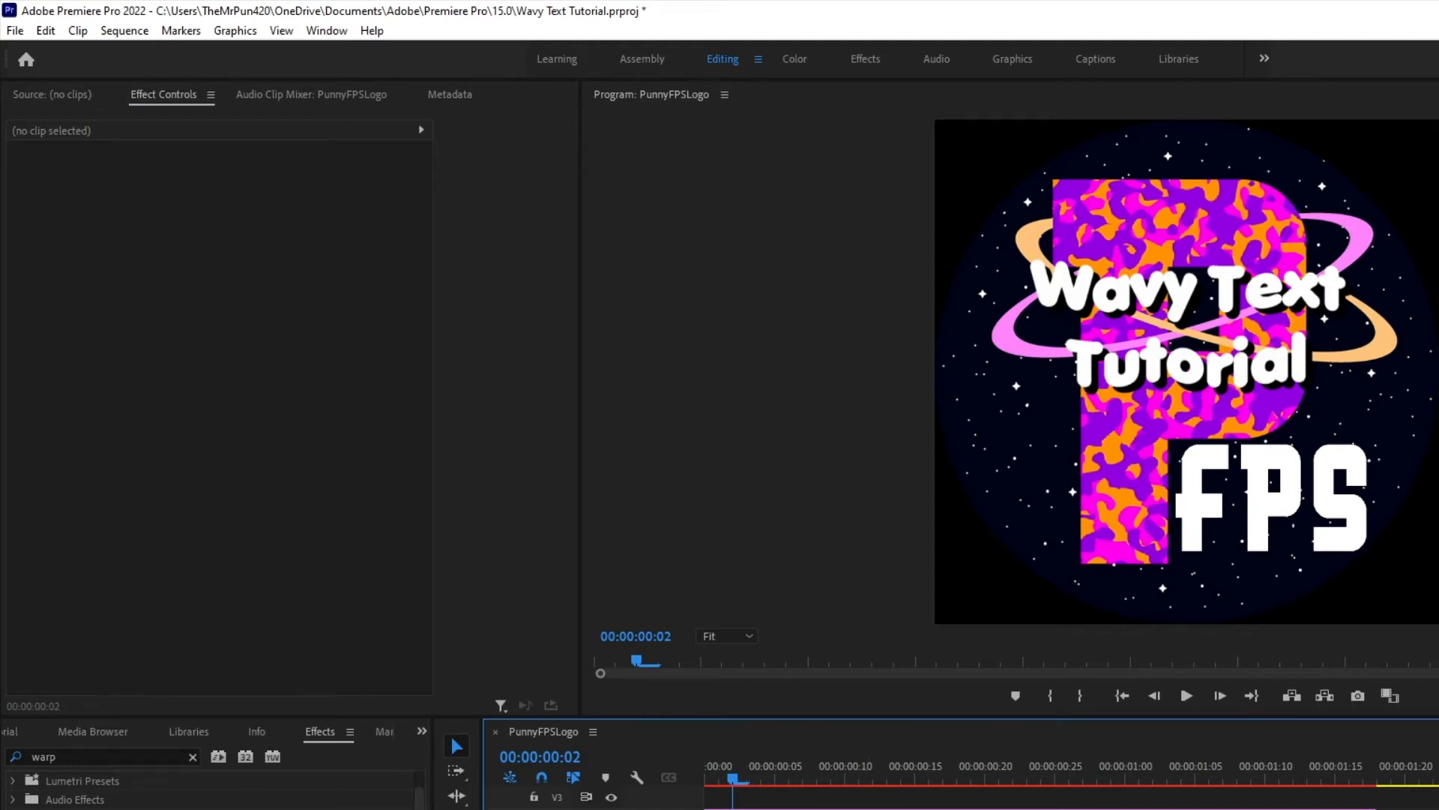
pyautogui.press('space')
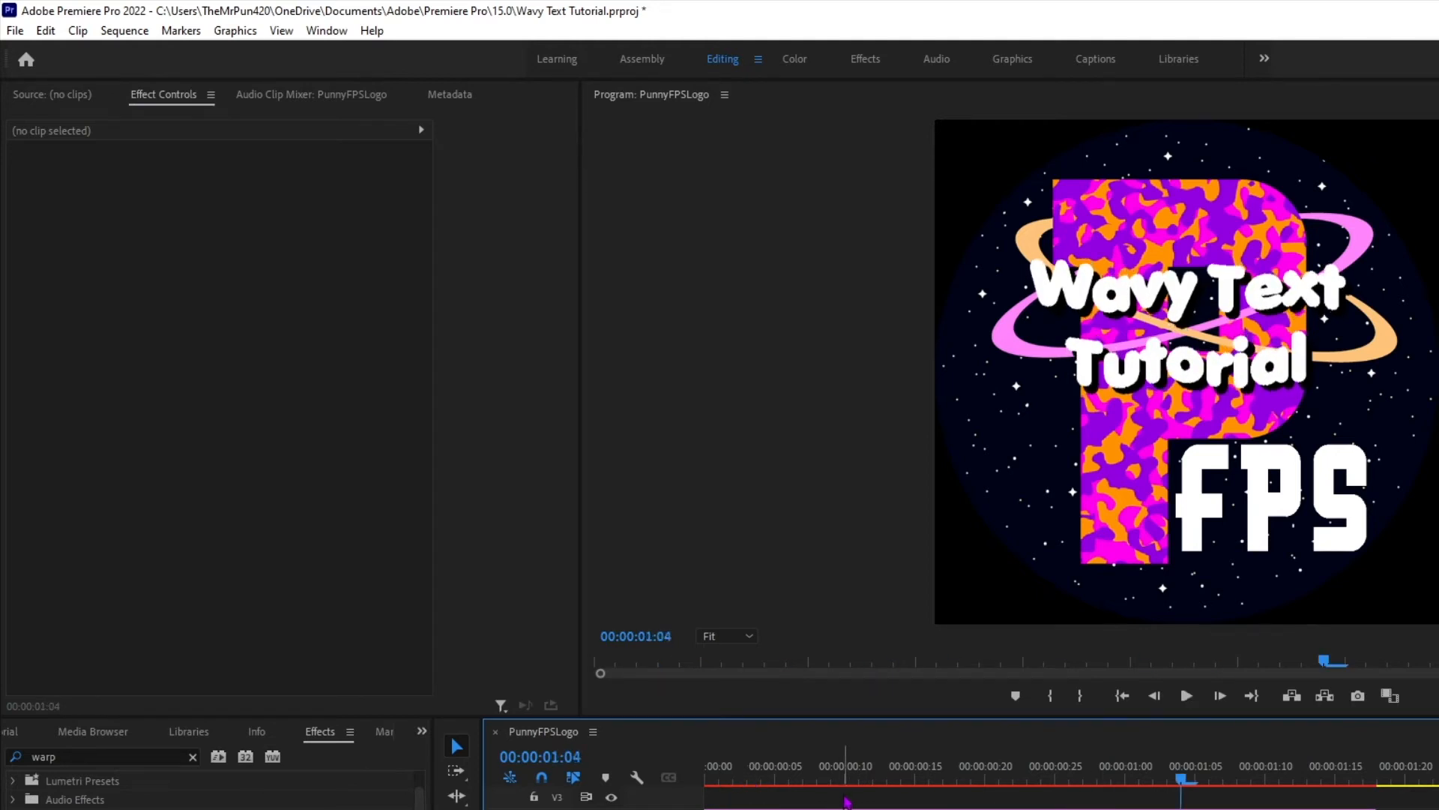
pyautogui.press('space')
pyautogui.press('Home')
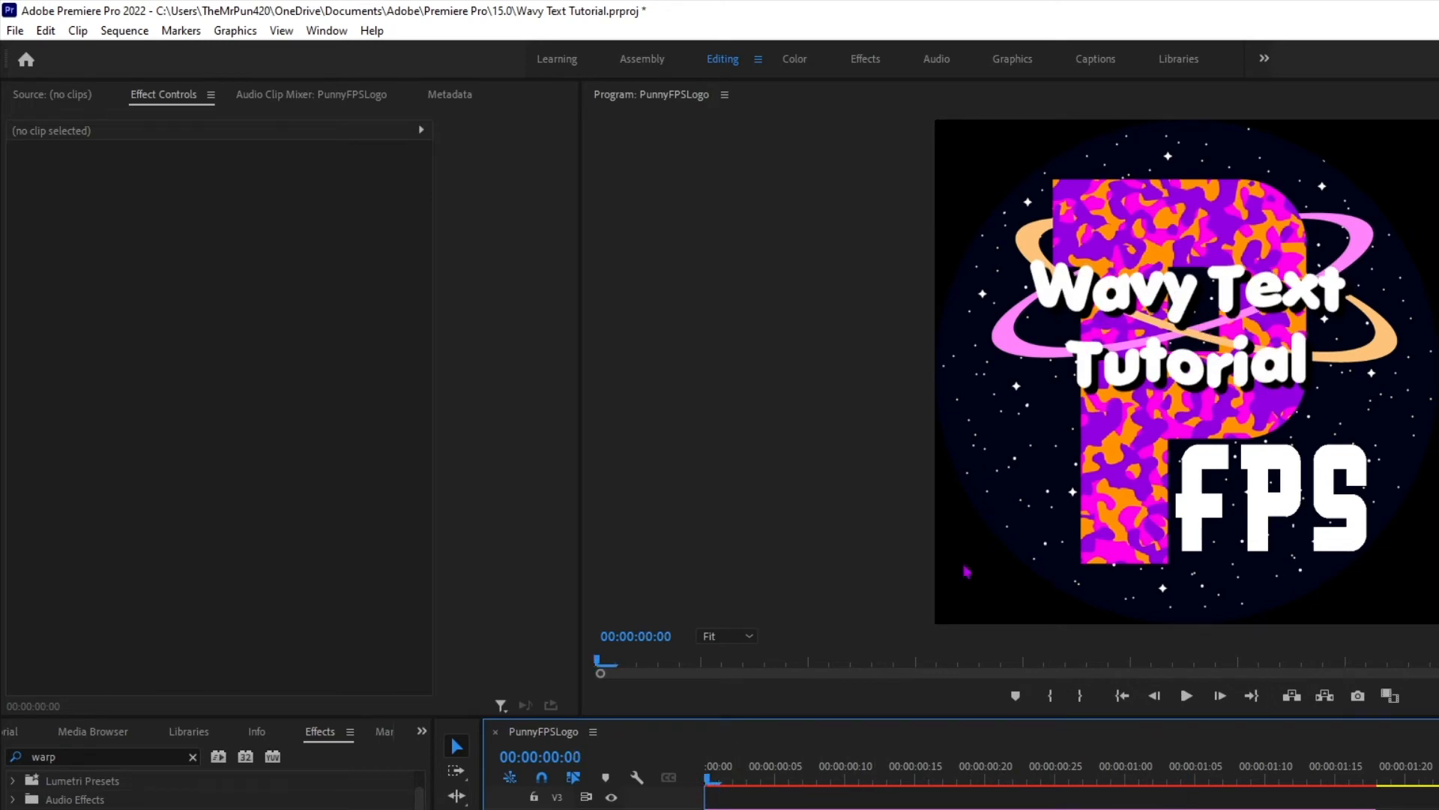
pyautogui.press('space')
# - Set the Wave Warp's wave width to 1 on the title clip
pyautogui.click(880, 808)
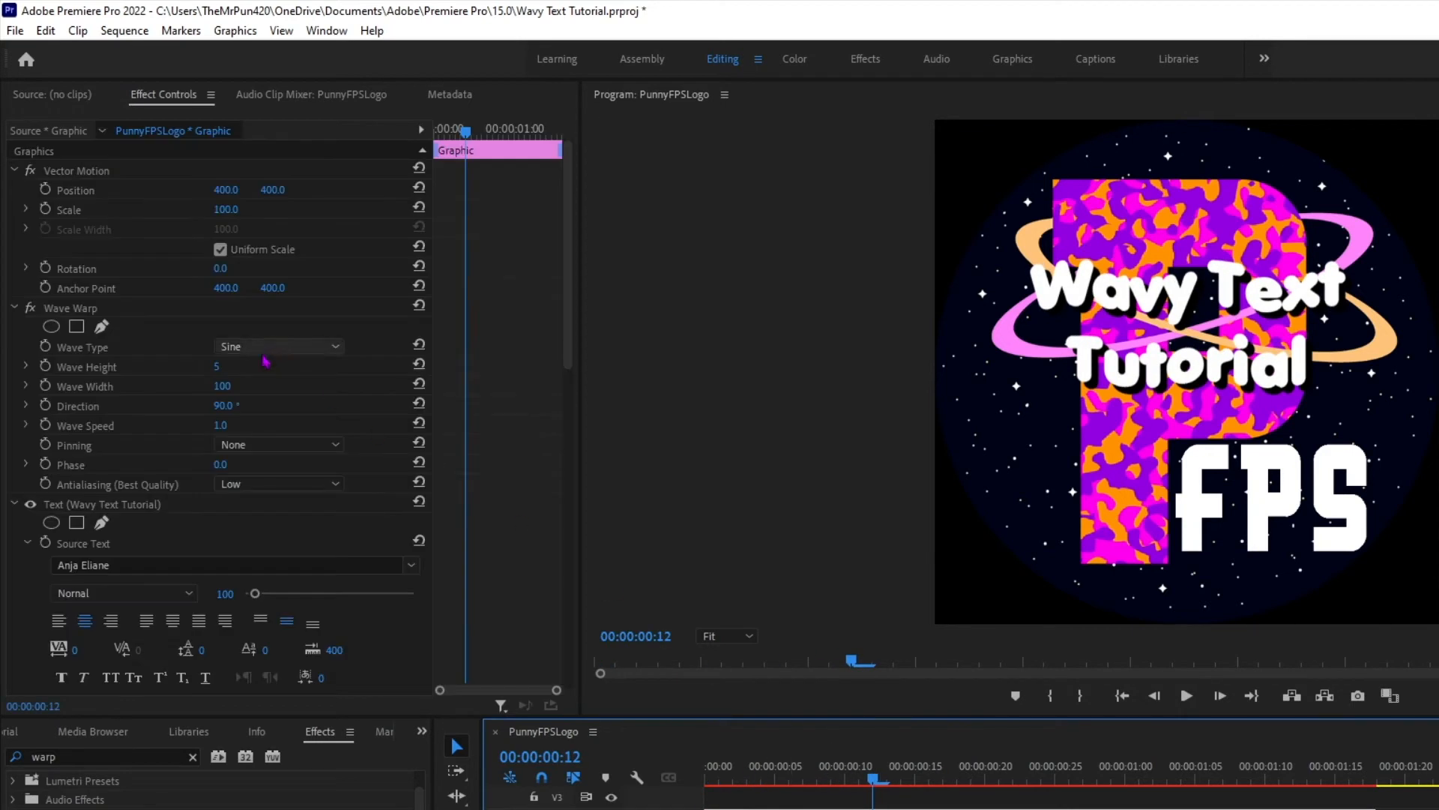
pyautogui.click(223, 384)
pyautogui.write('0')
pyautogui.press('Return')
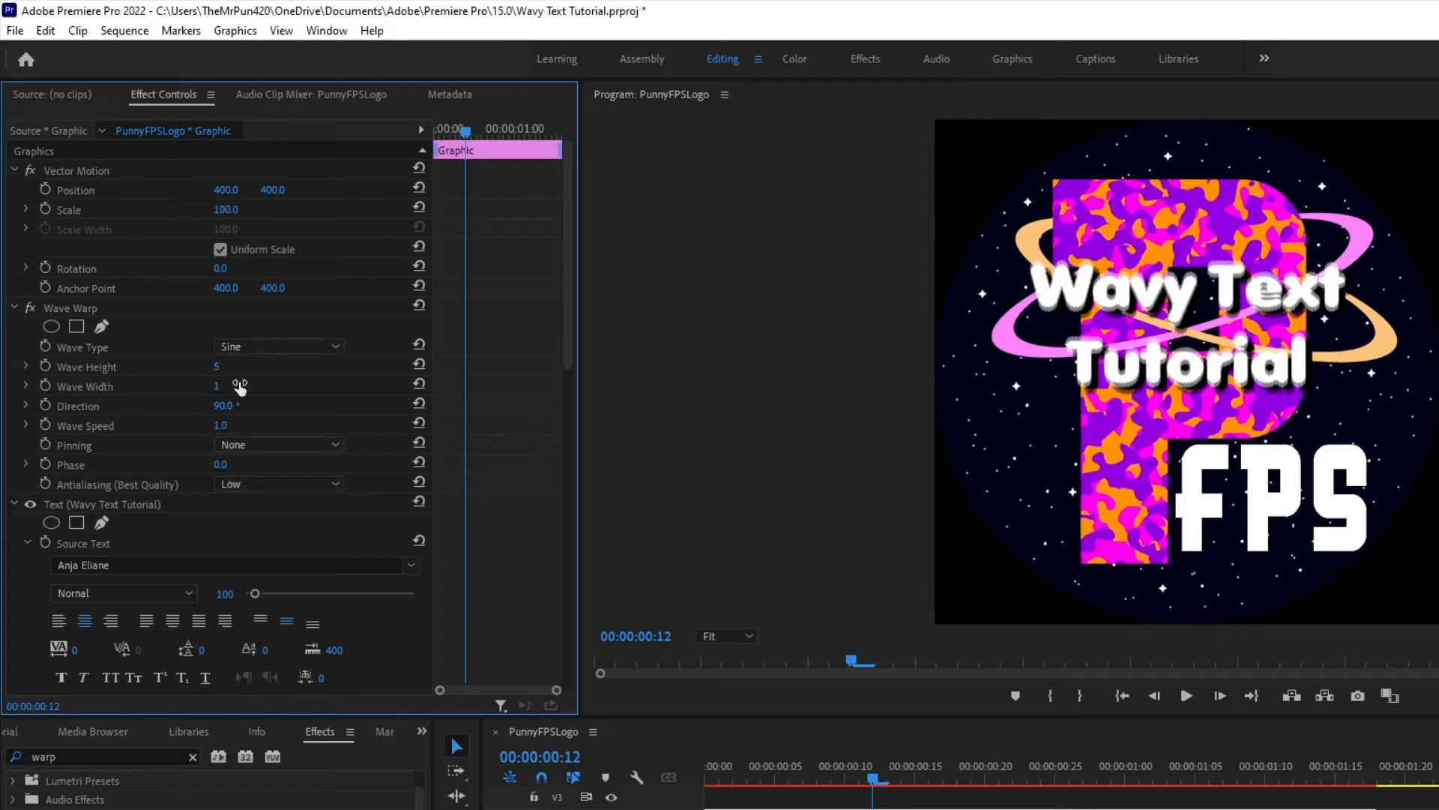
# - Play back the title with the narrowest waves and step back two frames to inspect the distortion
pyautogui.click(915, 795)
pyautogui.press('space')
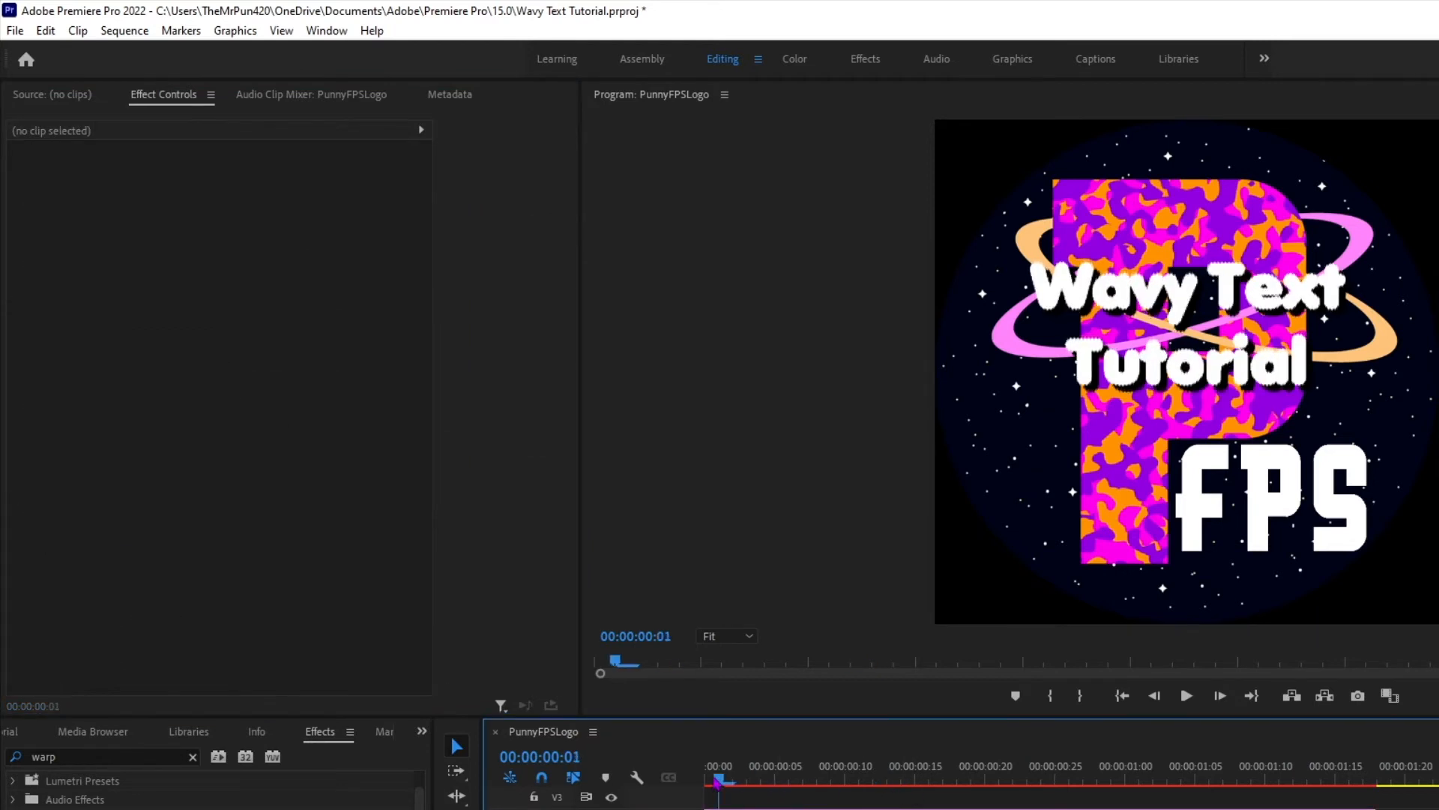
pyautogui.press('space')
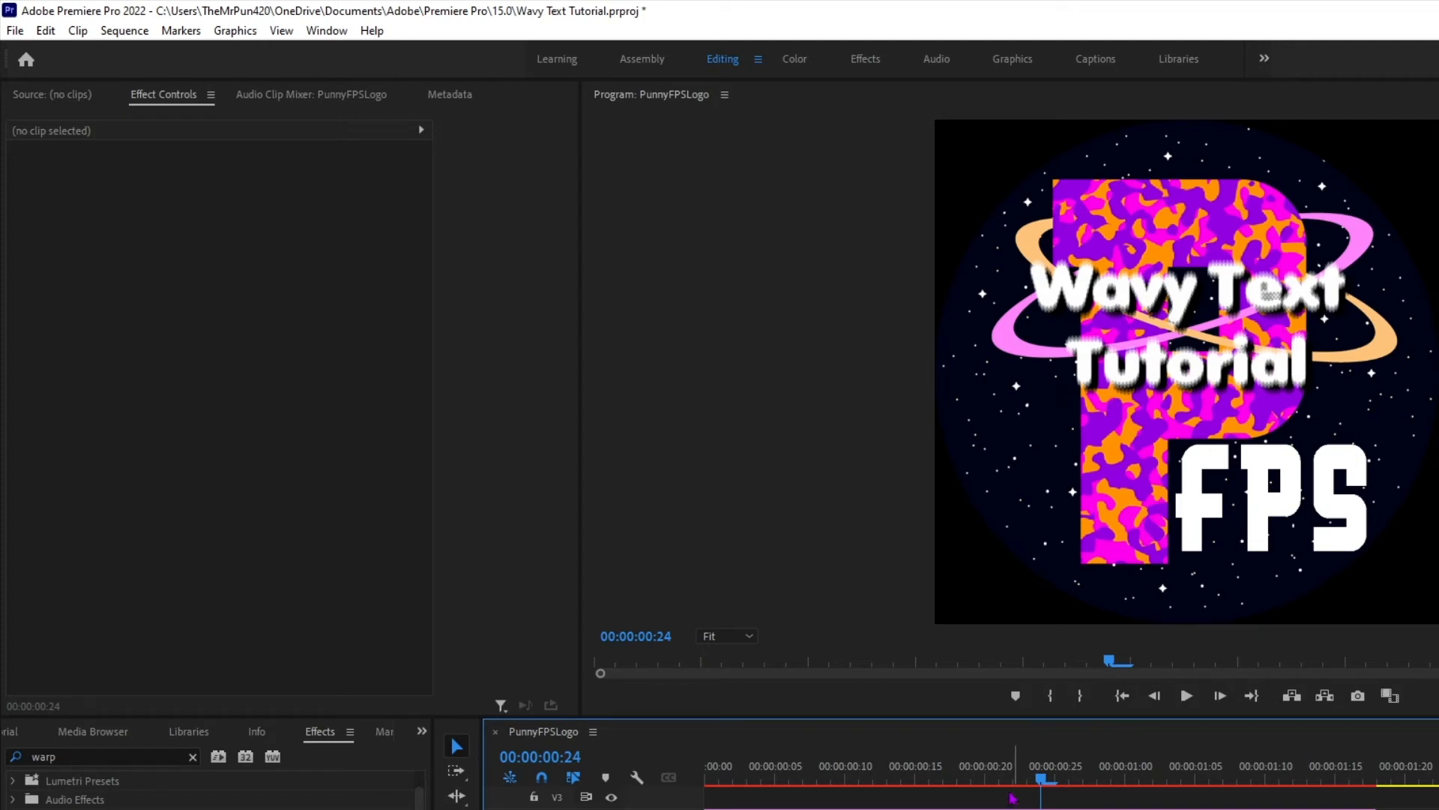
pyautogui.press('Left')
pyautogui.press('Left')
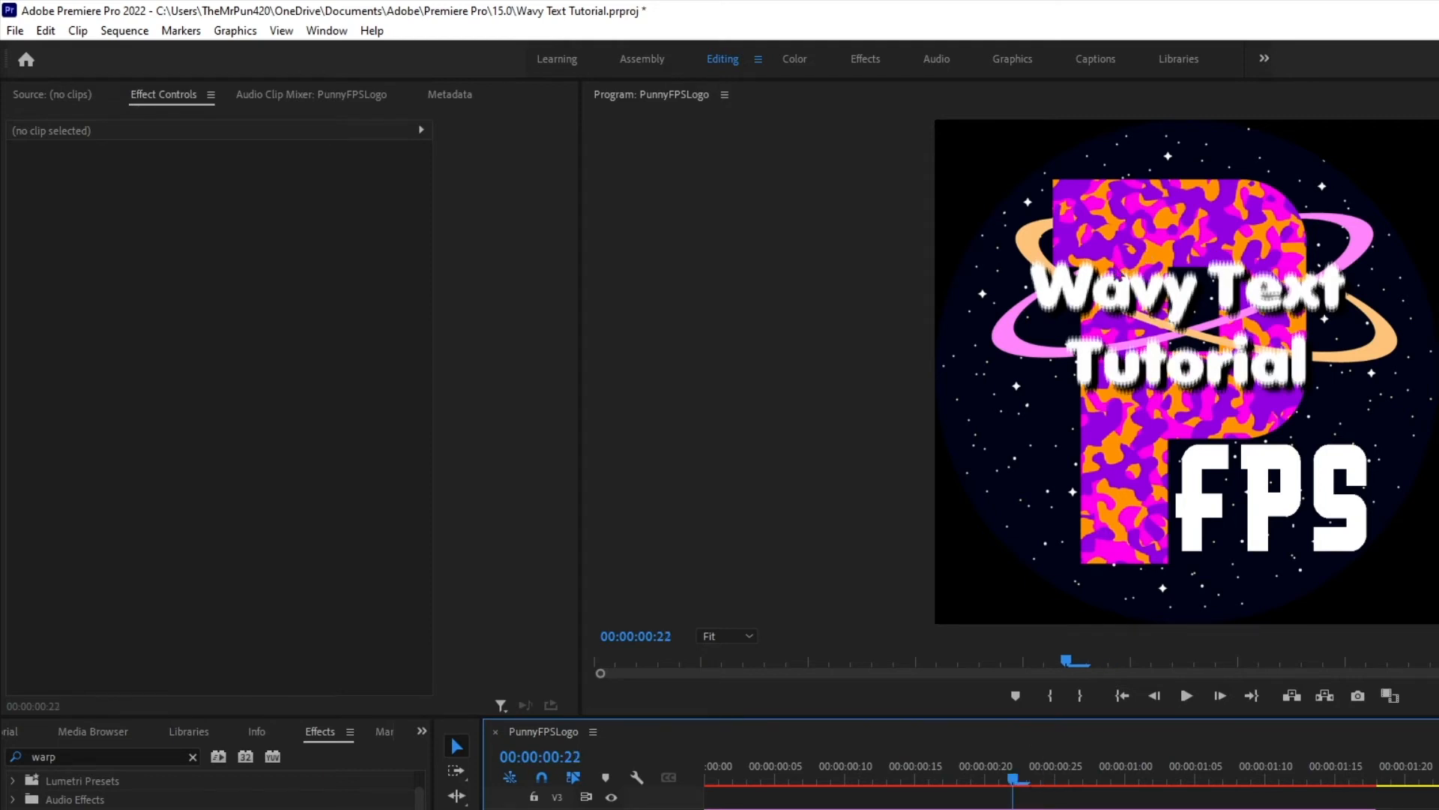
# - Return near the start of the sequence and set the title clip's Wave Warp wave width to 1000
pyautogui.press('Right')
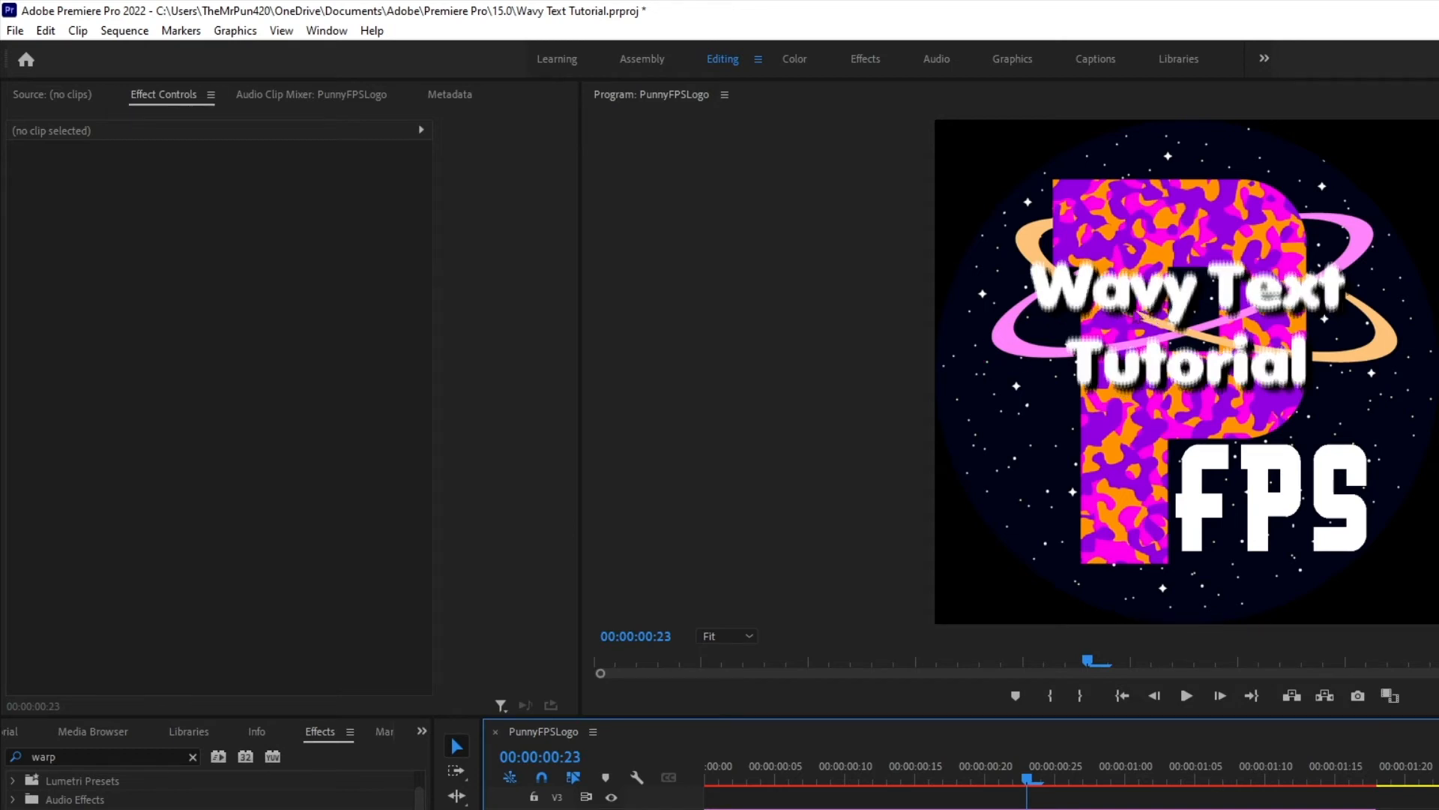
pyautogui.moveTo(806, 776); pyautogui.dragTo(720, 779)
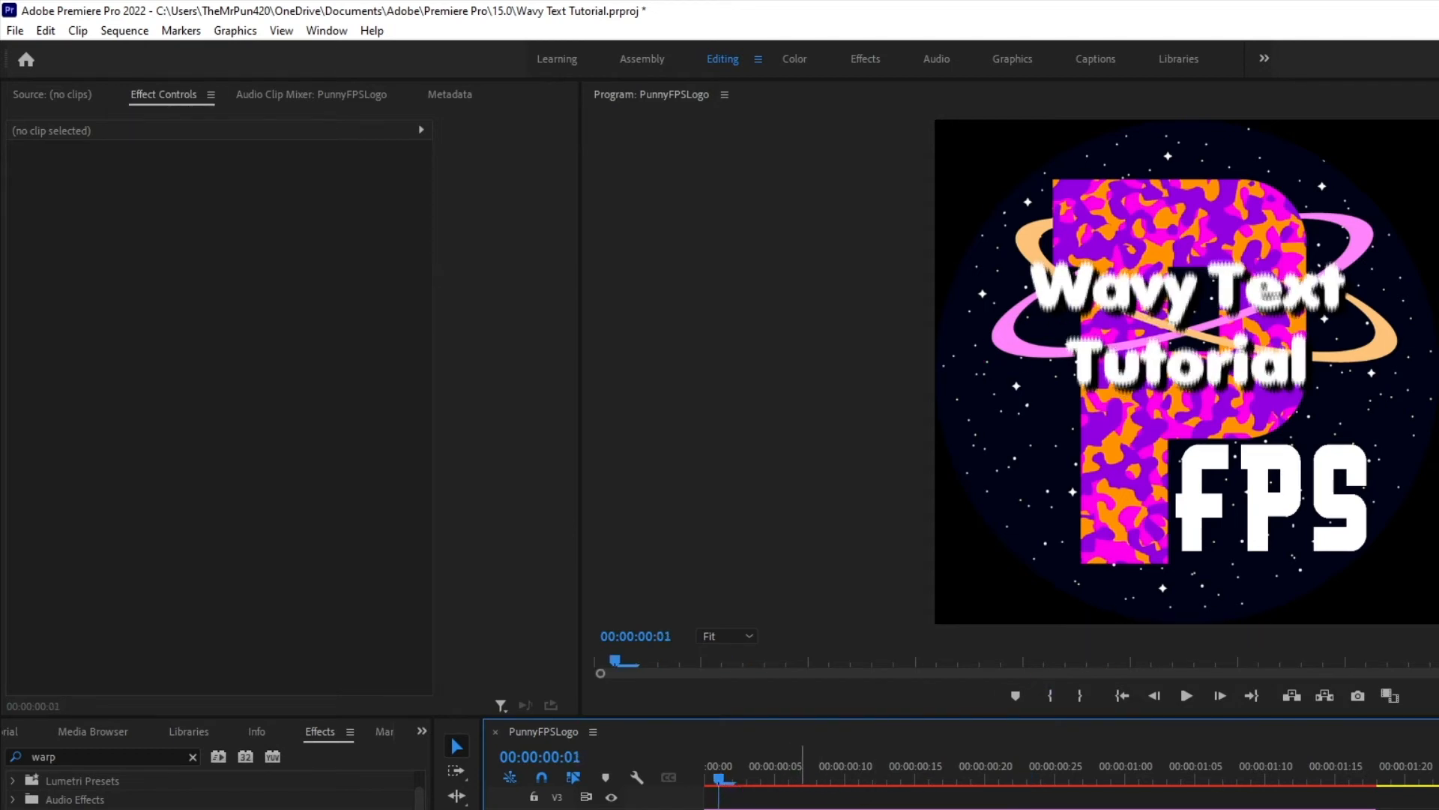
pyautogui.click(807, 808)
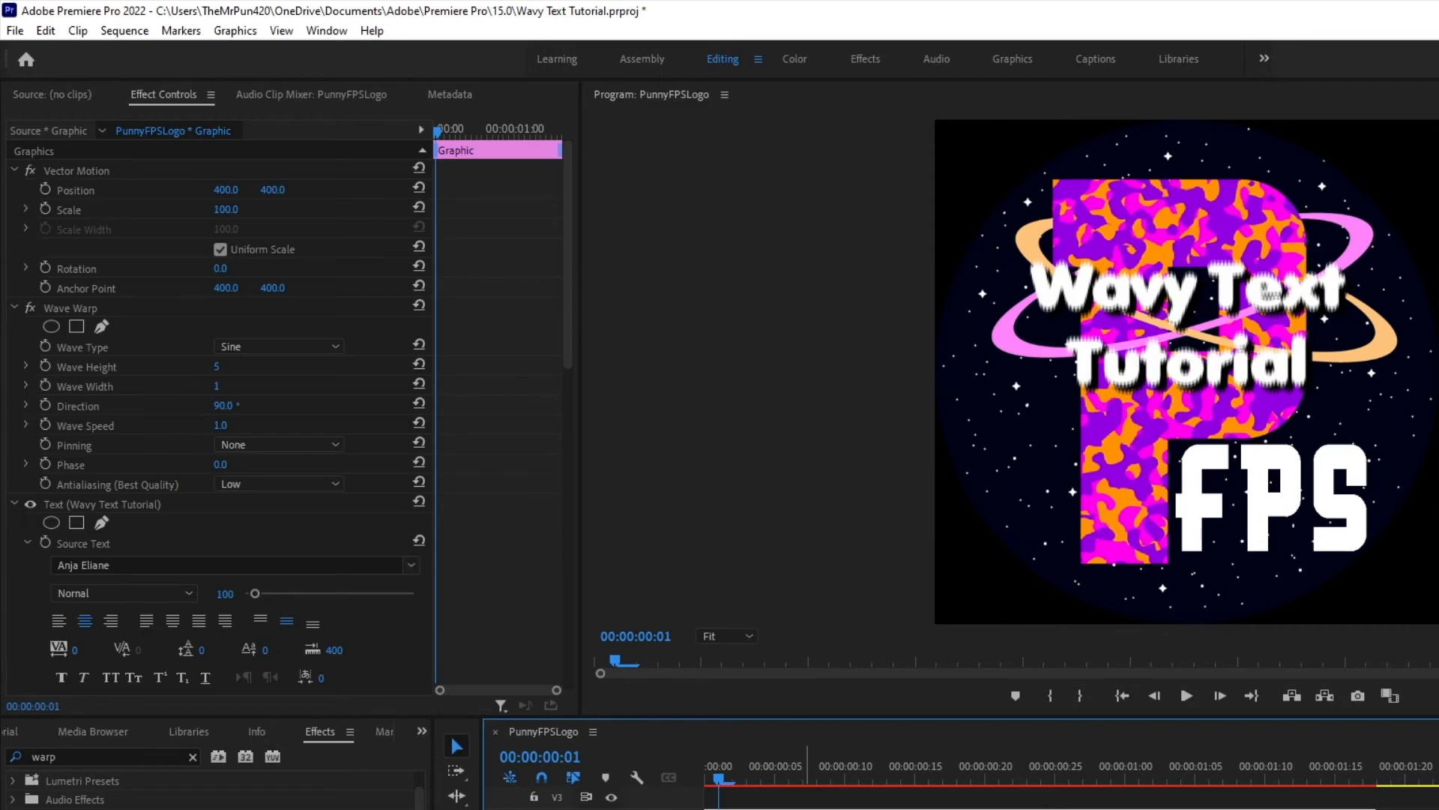
pyautogui.click(218, 385)
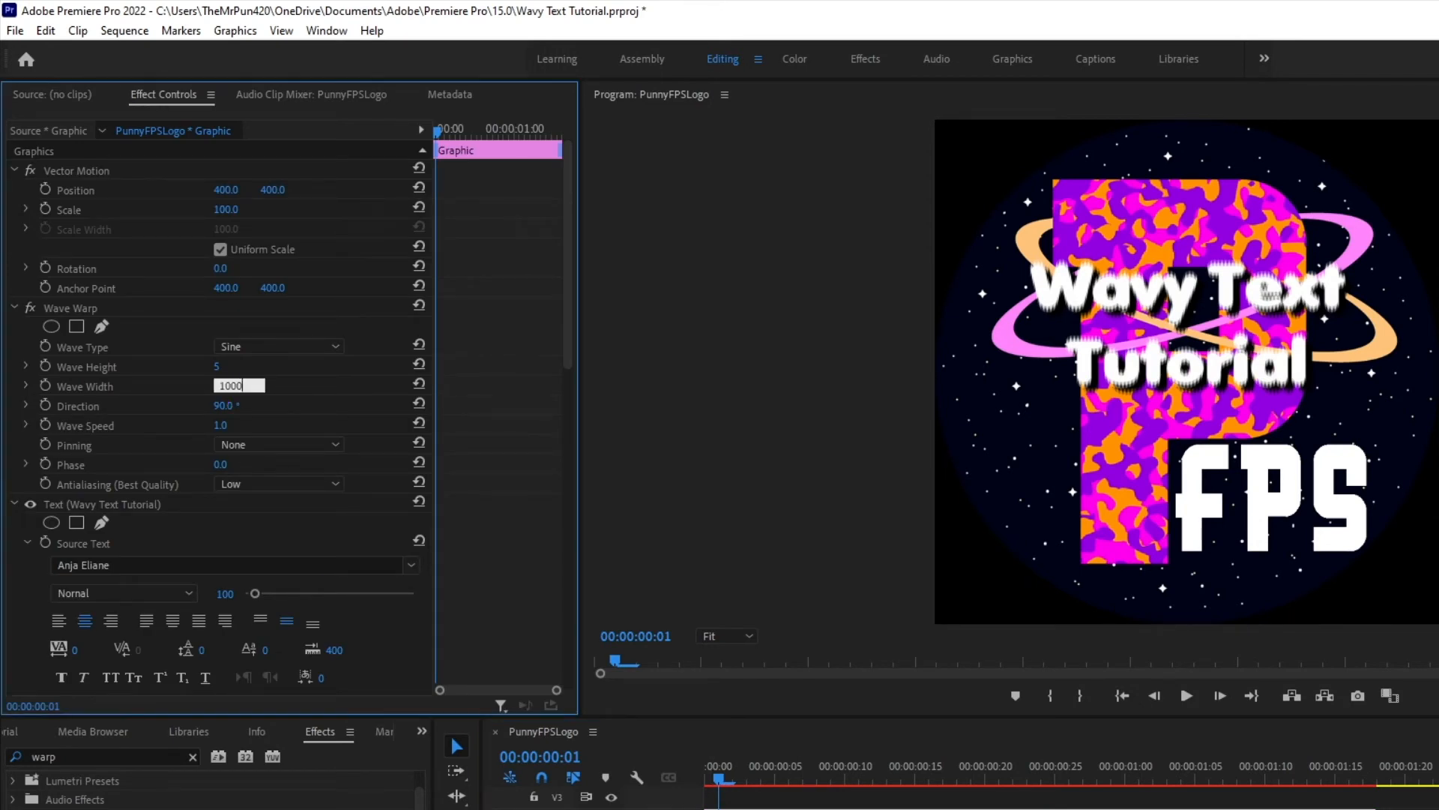
pyautogui.write('1000')
pyautogui.press('Return')
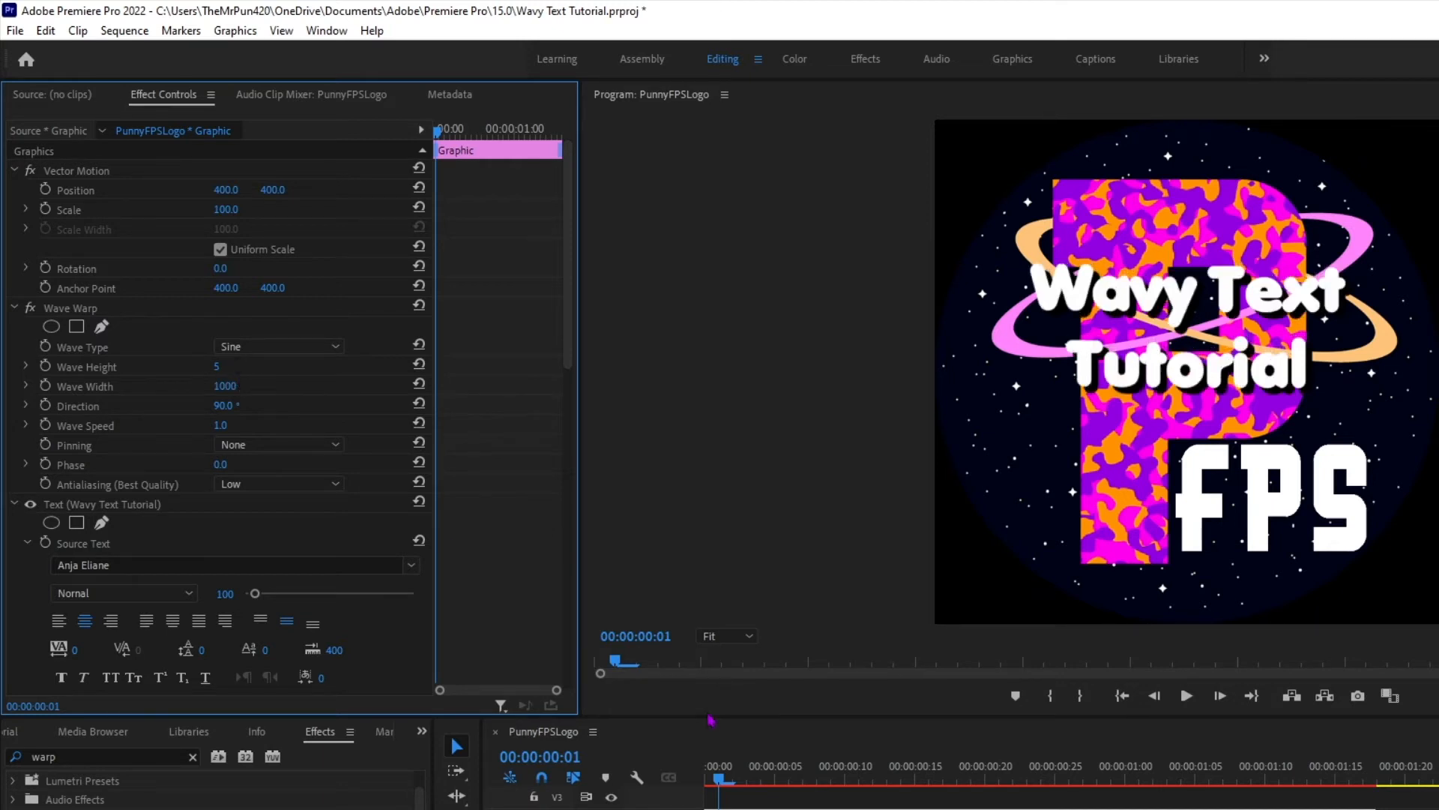
# - Play back the title twice from near the start to examine its motion at the 1000 wave width
pyautogui.click(746, 801)
pyautogui.press('space')
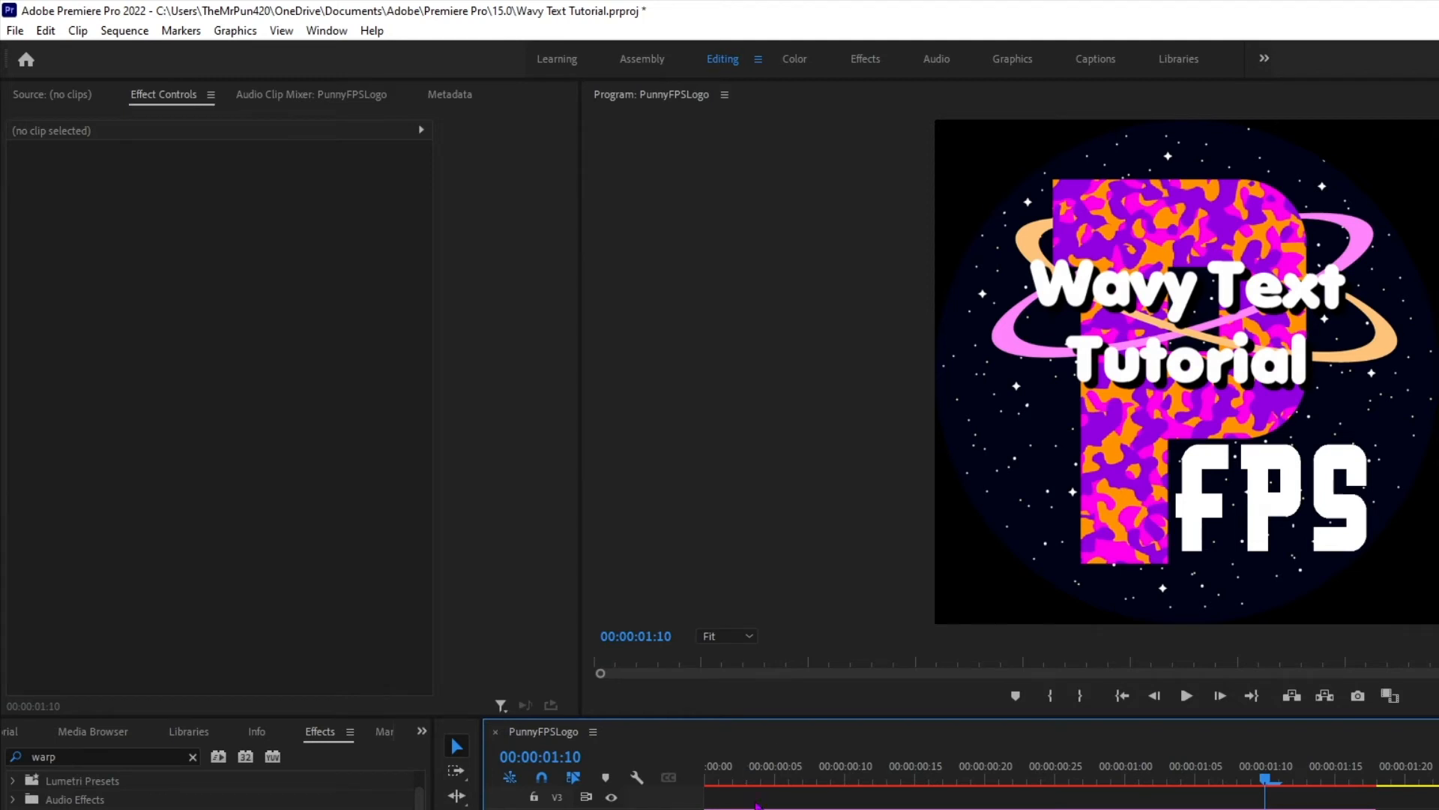
pyautogui.click(747, 781)
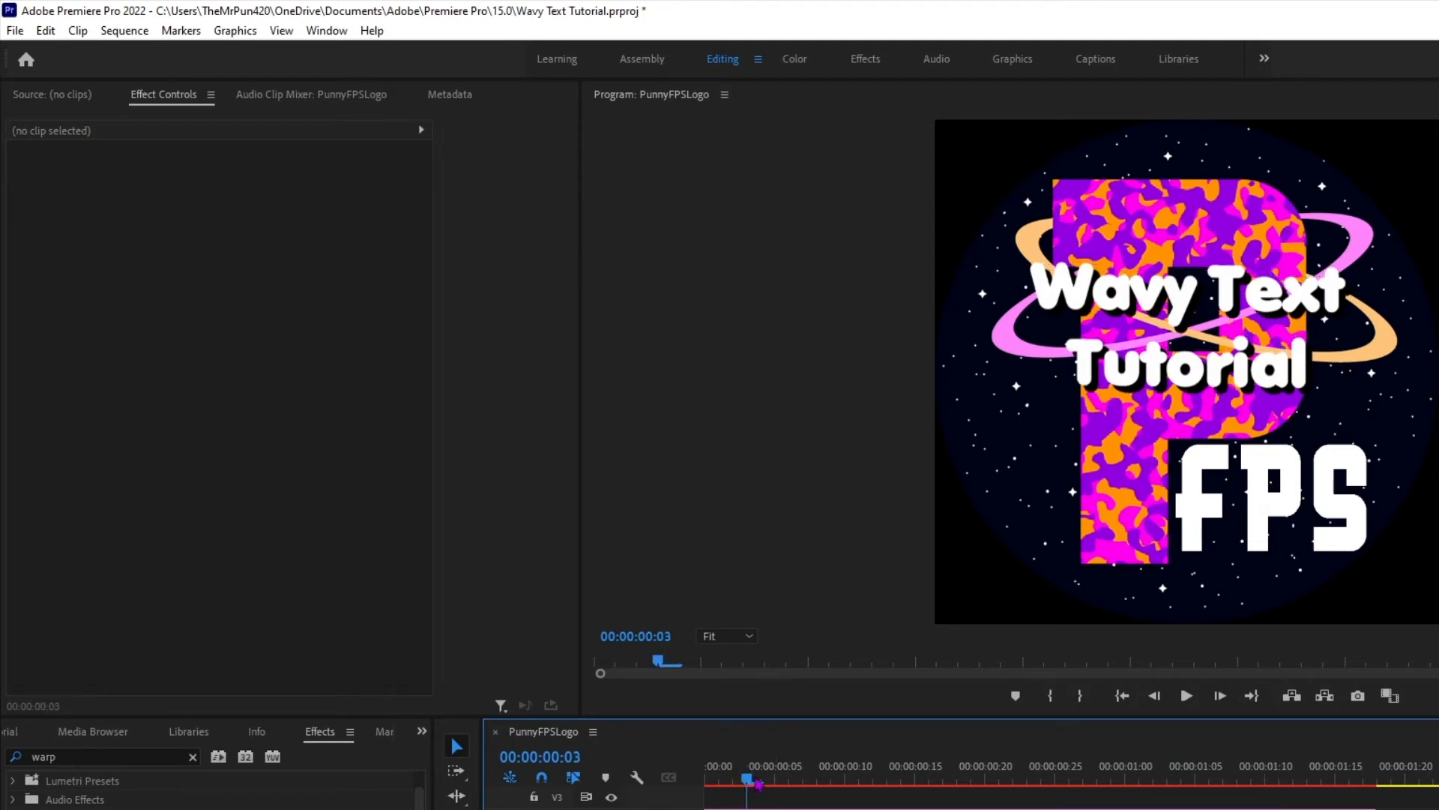
pyautogui.press('space')
pyautogui.press('space')
pyautogui.click(748, 781)
# - Set the title clip's Wave Warp wave width to 500 and preview the motion
pyautogui.click(746, 797)
pyautogui.click(225, 385)
pyautogui.write('500')
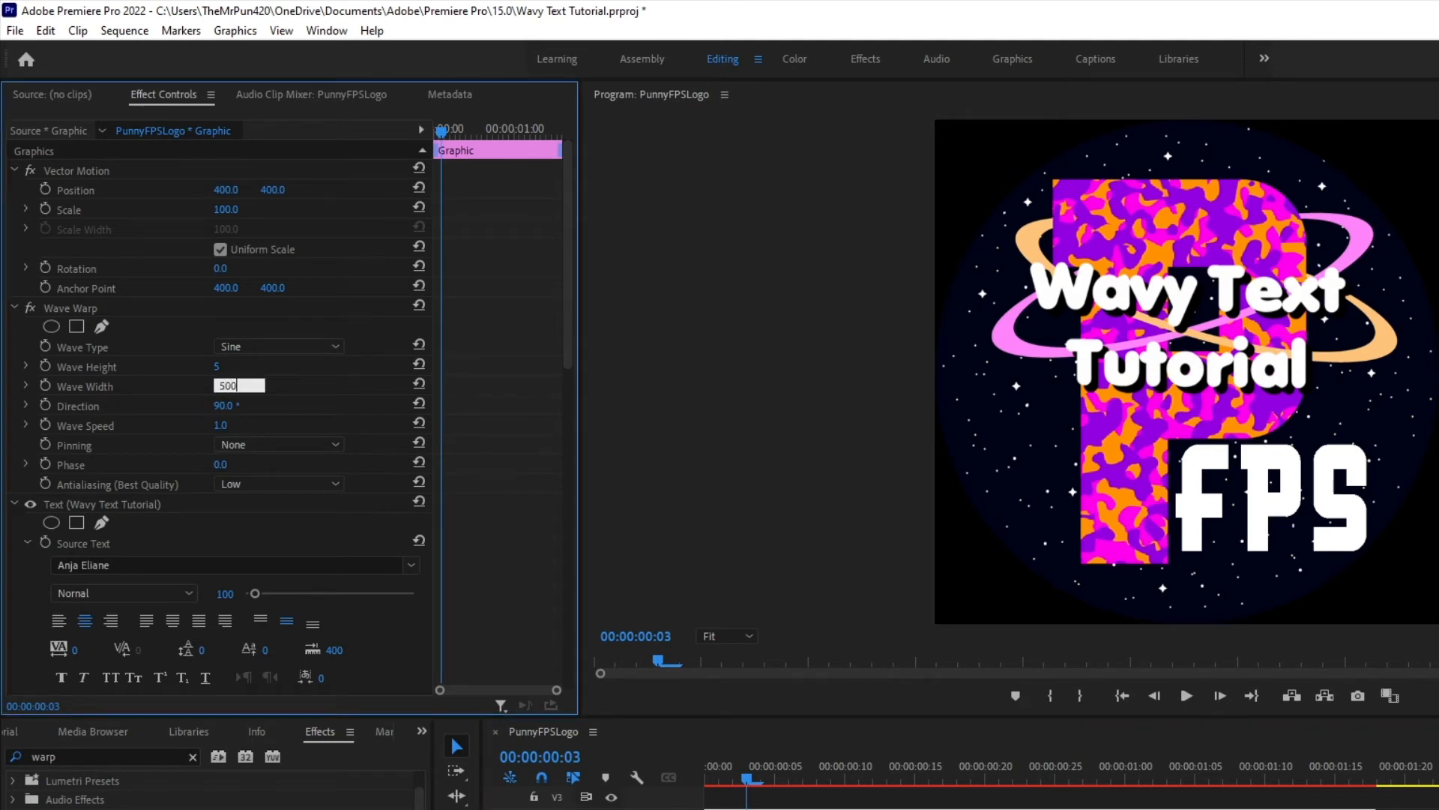
pyautogui.press('Return')
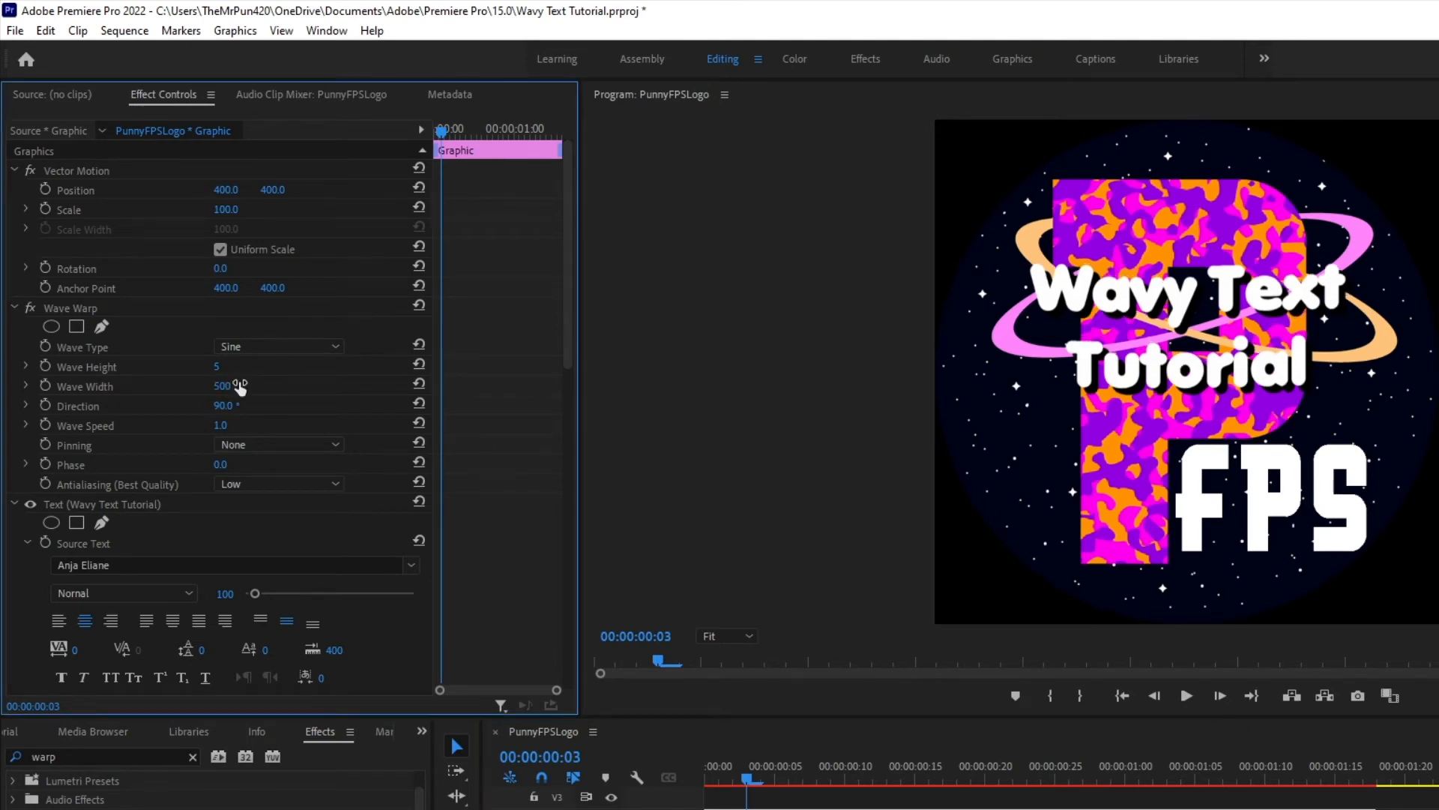
pyautogui.click(766, 802)
pyautogui.press('space')
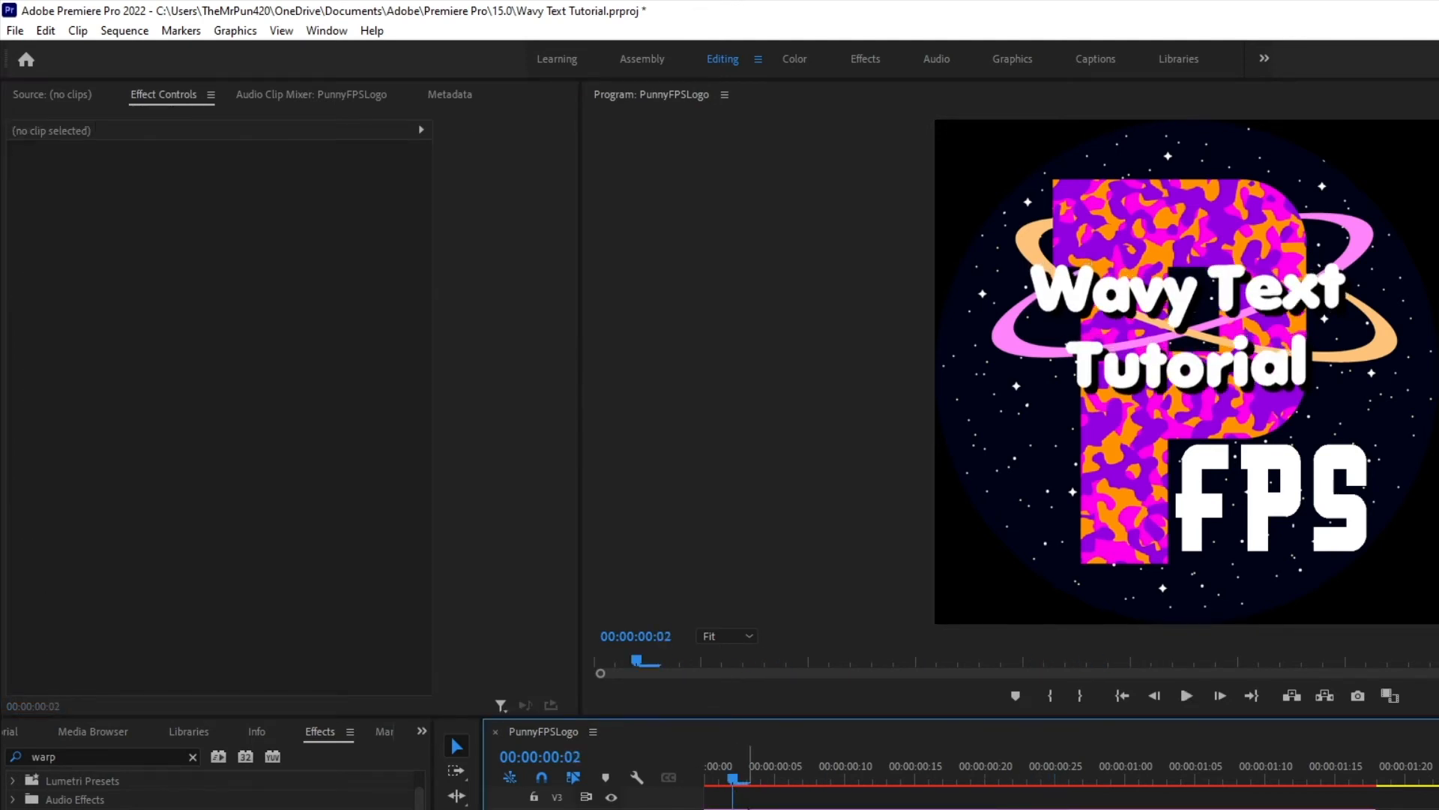
# - Set the Wave Warp's wave width to 250 on the title clip
pyautogui.click(765, 805)
pyautogui.click(225, 386)
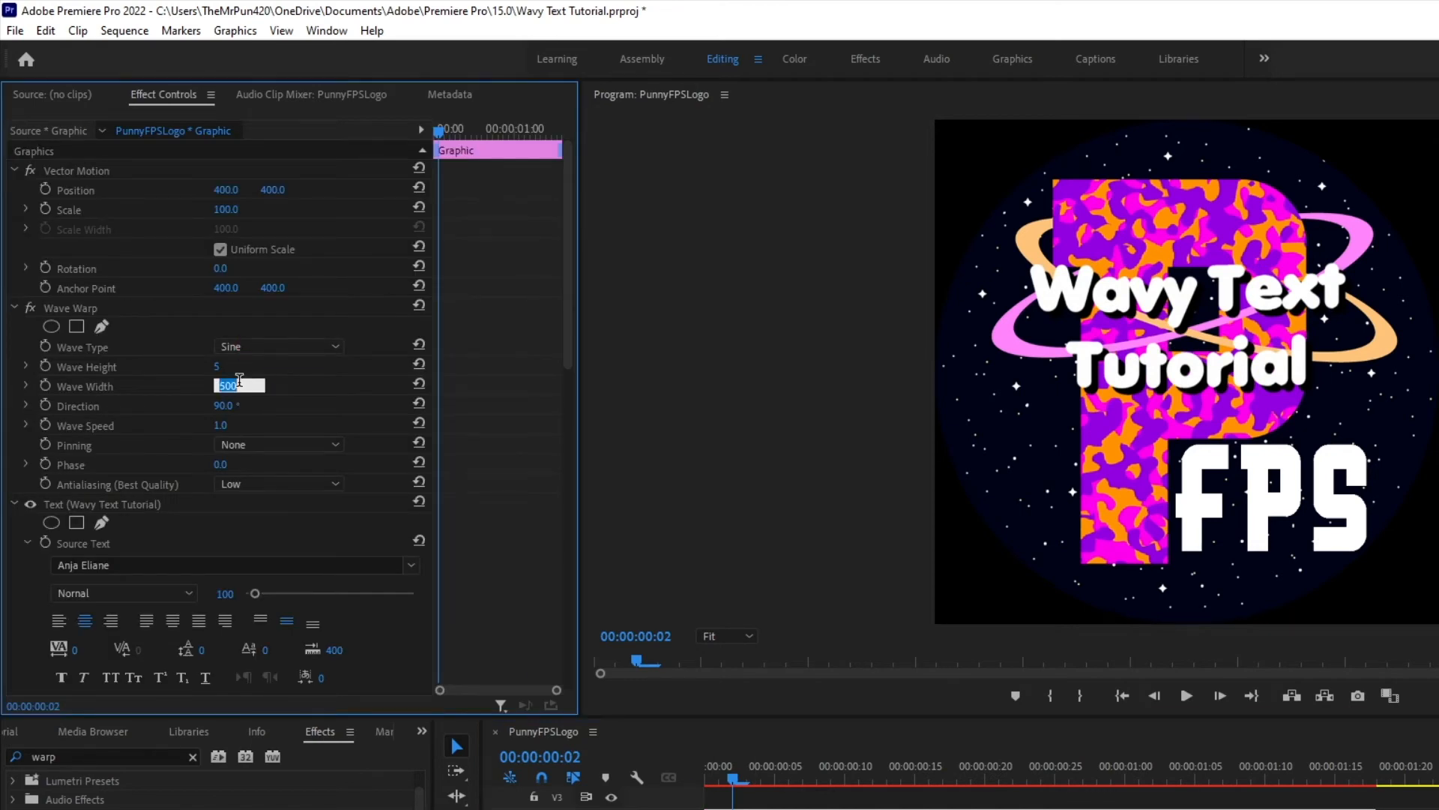
pyautogui.write('25')
pyautogui.press('Return')
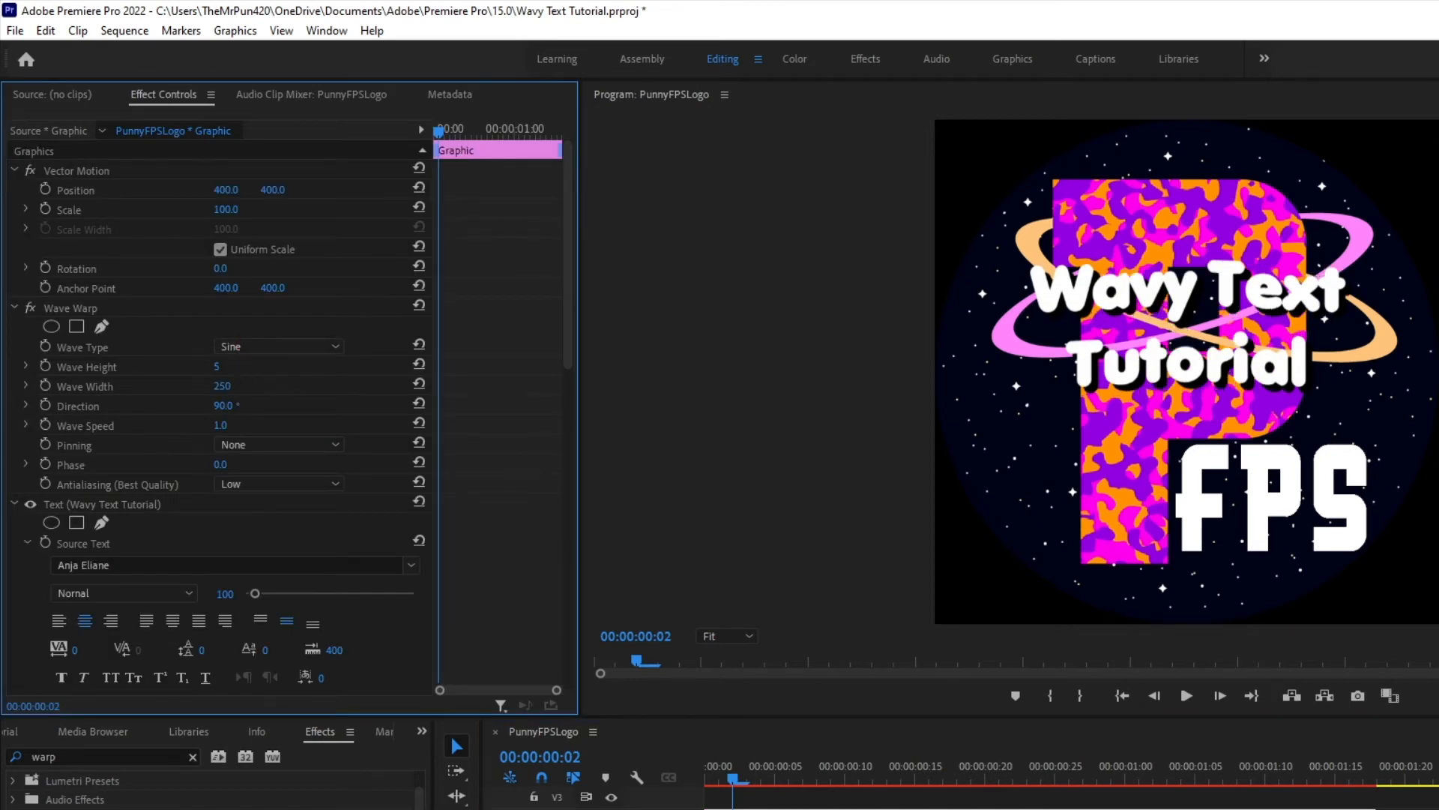
# - Replay the opening of the sequence several times to examine the title's motion at the 250 wave width
pyautogui.click(814, 803)
pyautogui.press('space')
pyautogui.press('space')
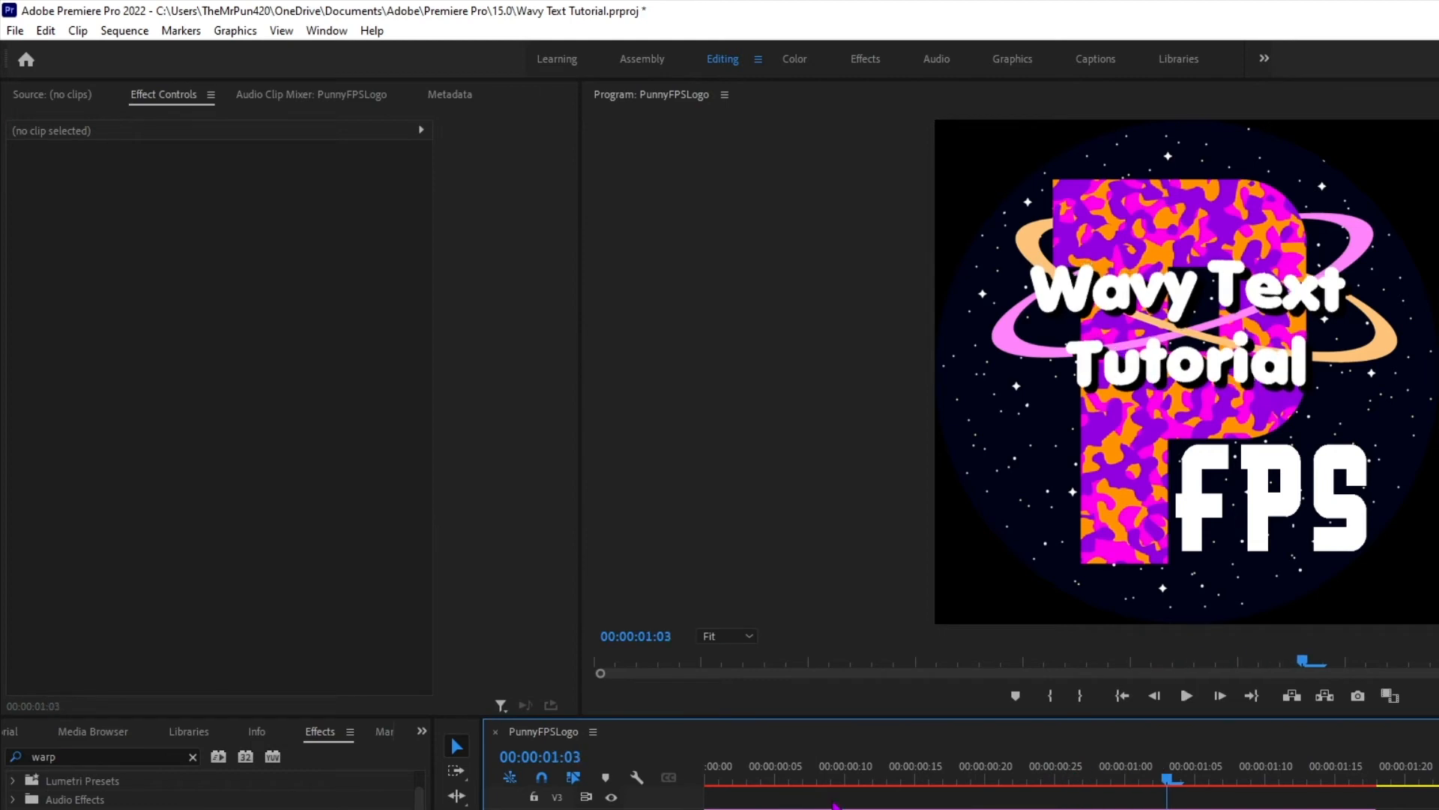
pyautogui.click(734, 780)
pyautogui.press('space')
pyautogui.press('space')
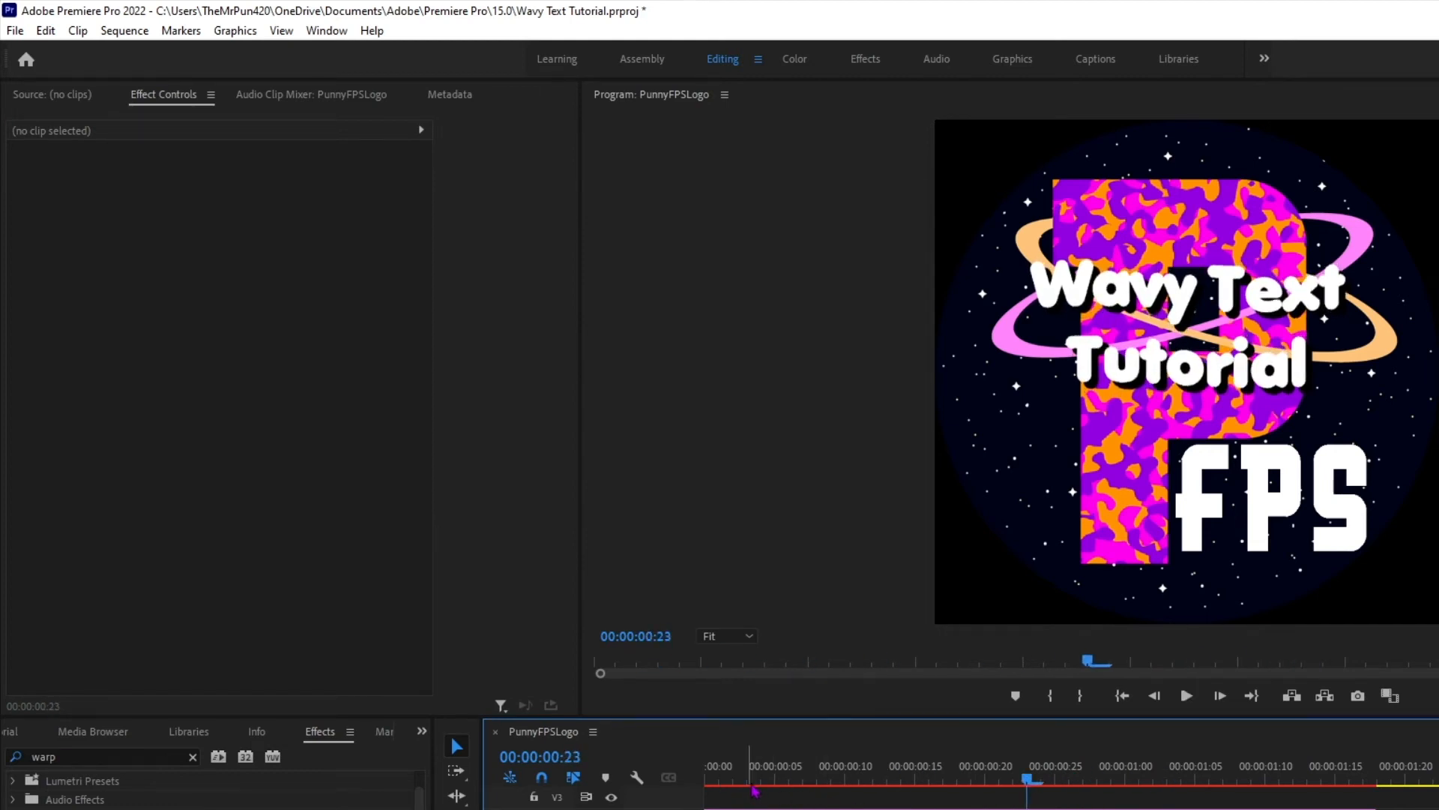
pyautogui.click(748, 782)
pyautogui.press('space')
pyautogui.press('space')
pyautogui.click(735, 780)
# - Set the title clip's Wave Warp wave width back to 100
pyautogui.click(738, 809)
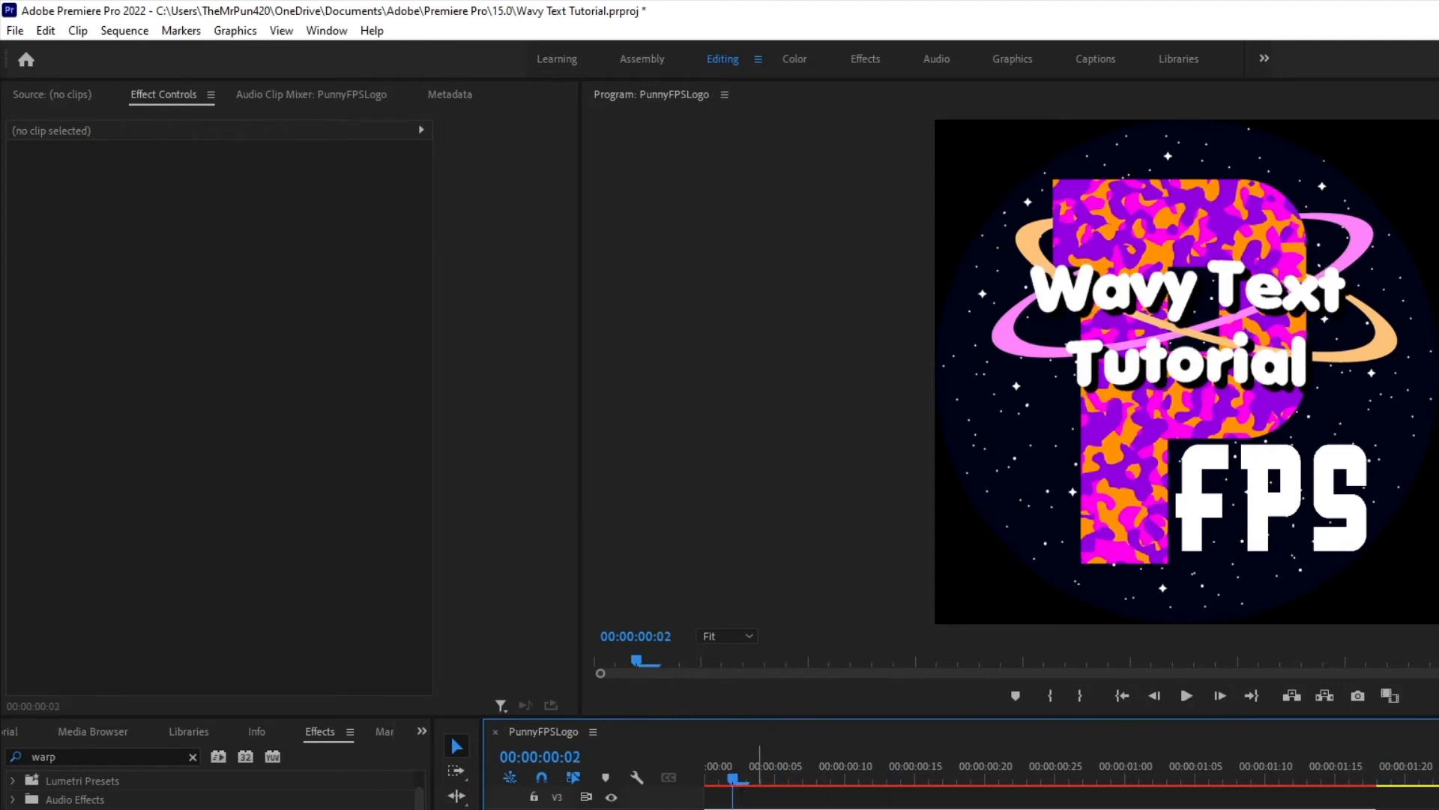
pyautogui.click(234, 385)
pyautogui.write('100')
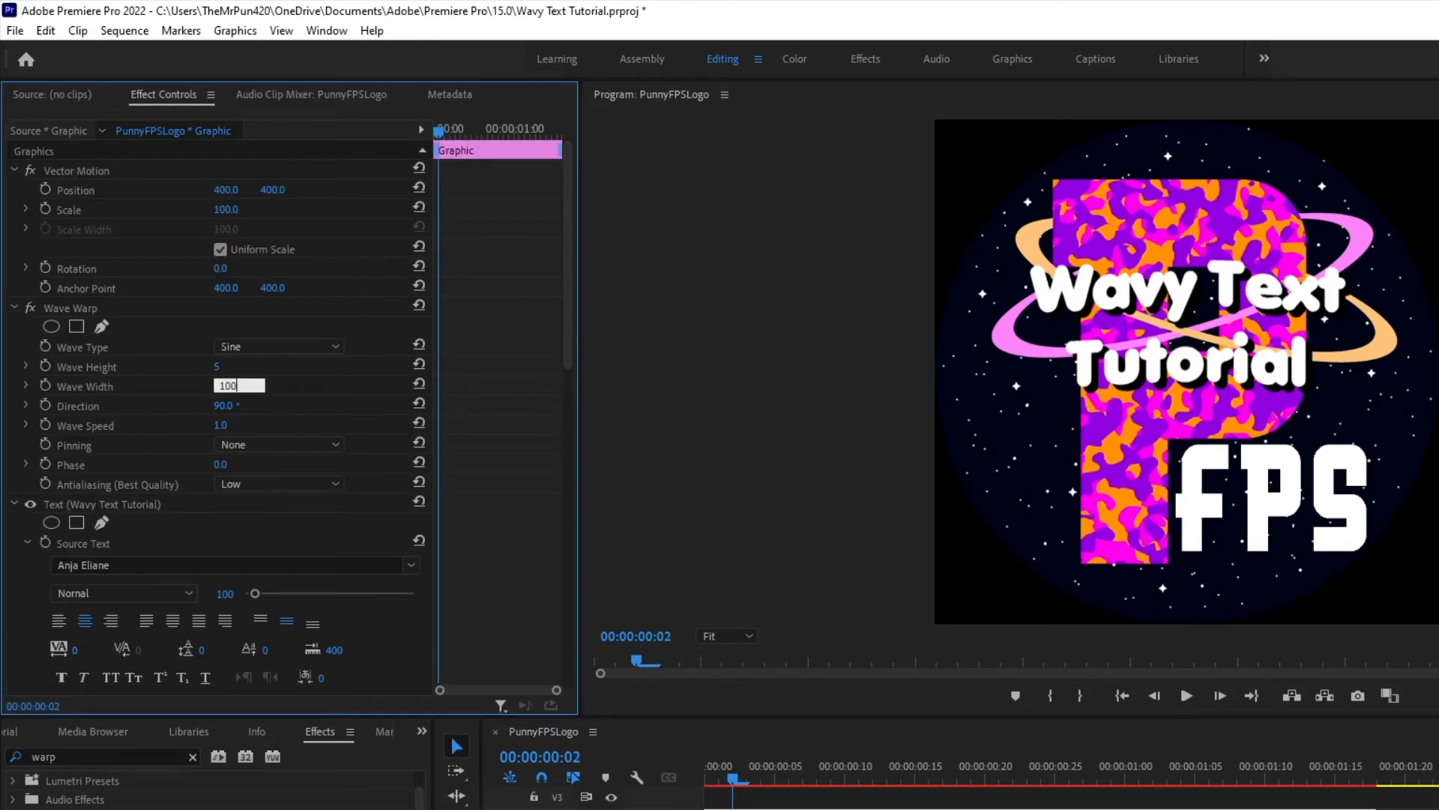
pyautogui.press('Return')
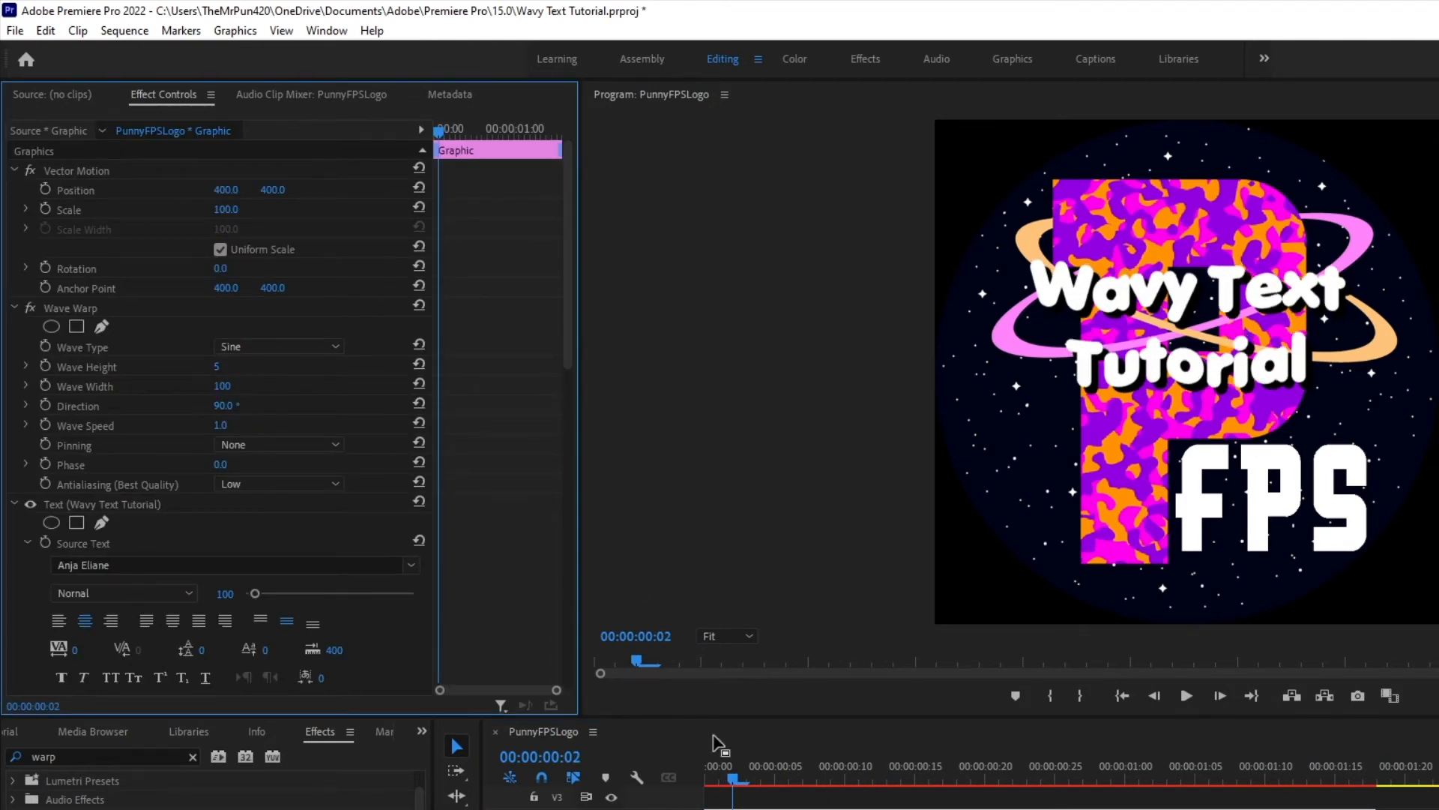
# - Play the sequence repeatedly from the start to examine the title's motion at the 100 wave width
pyautogui.click(818, 807)
pyautogui.press('space')
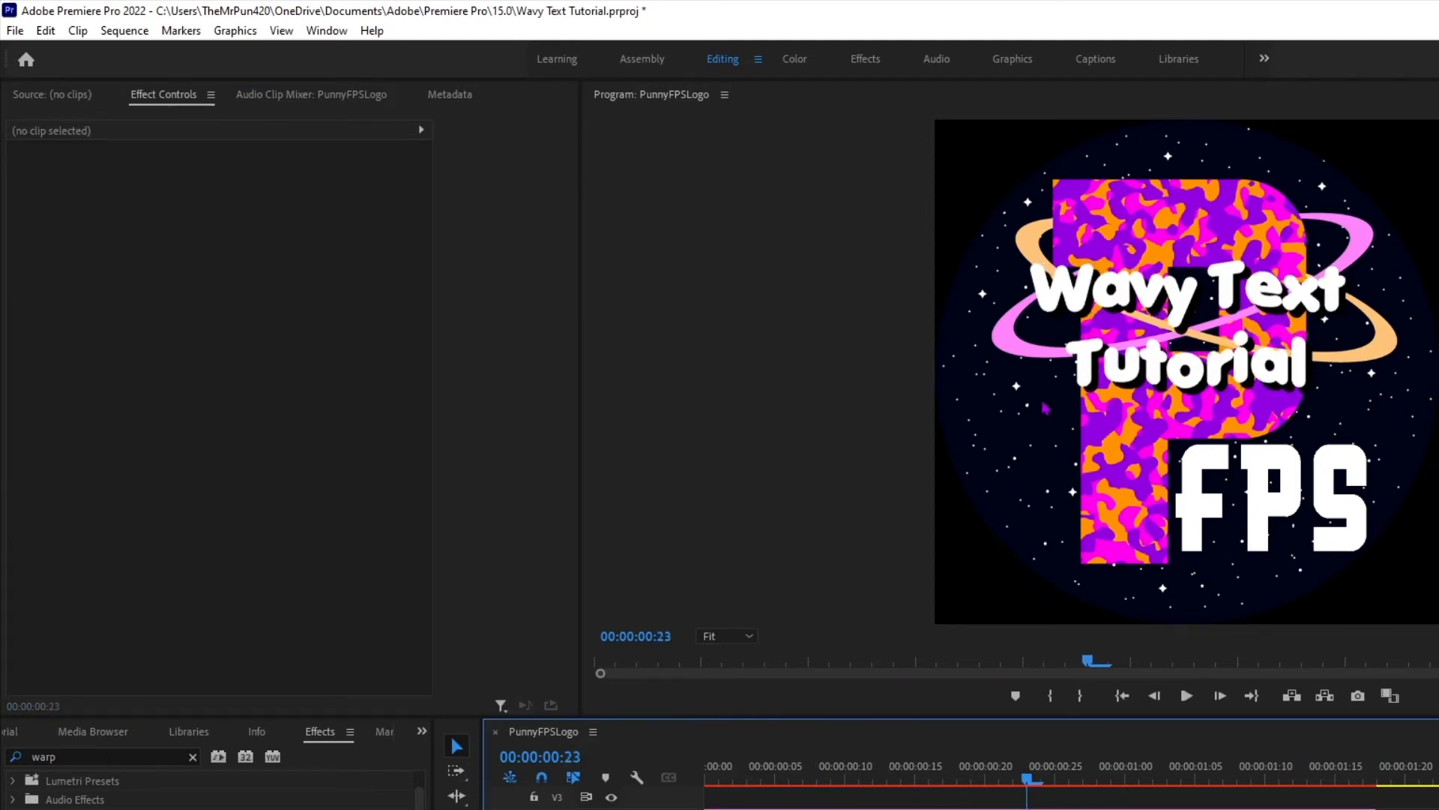
pyautogui.press('space')
pyautogui.hotkey('ctrl', 's')
pyautogui.press('Home')
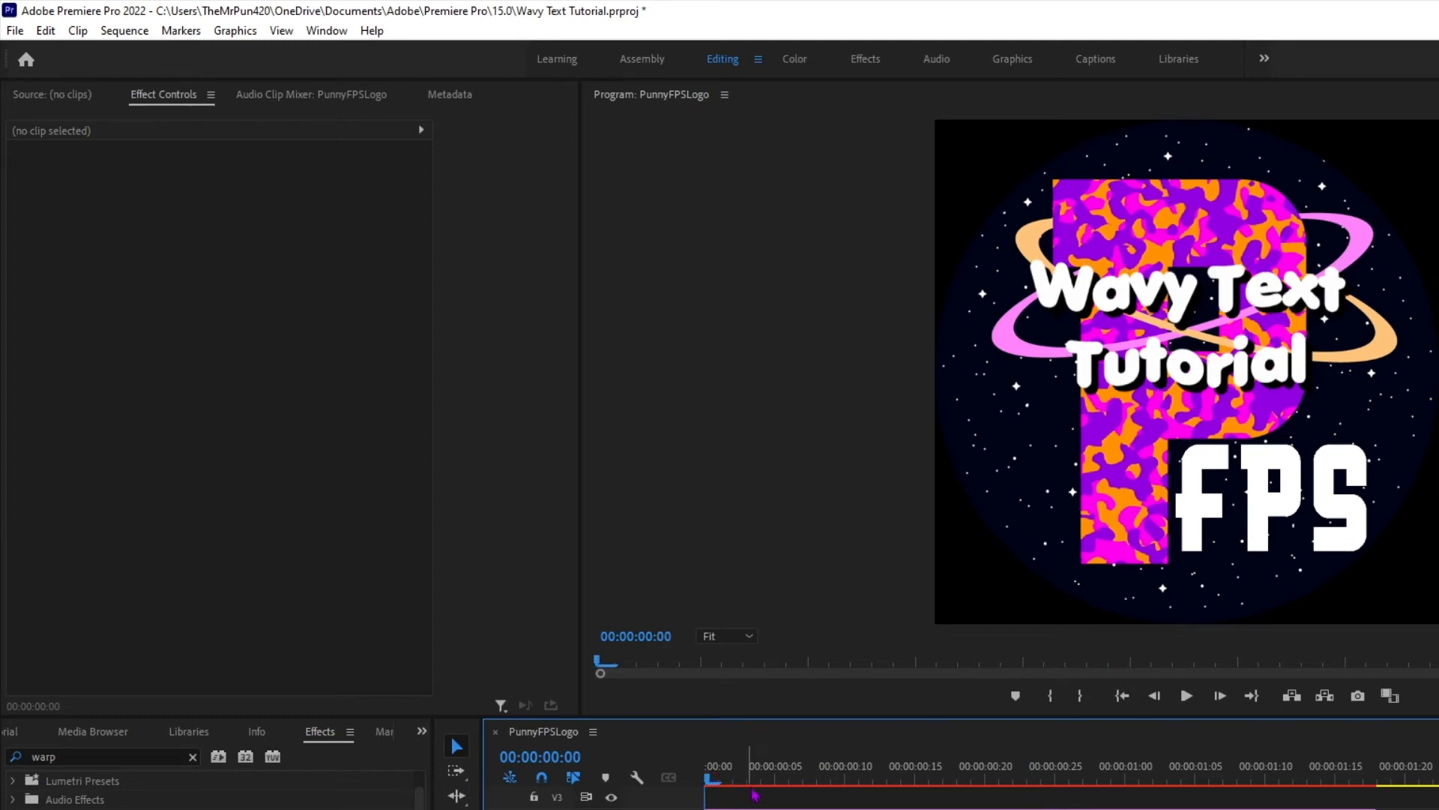
pyautogui.press('space')
pyautogui.press('space')
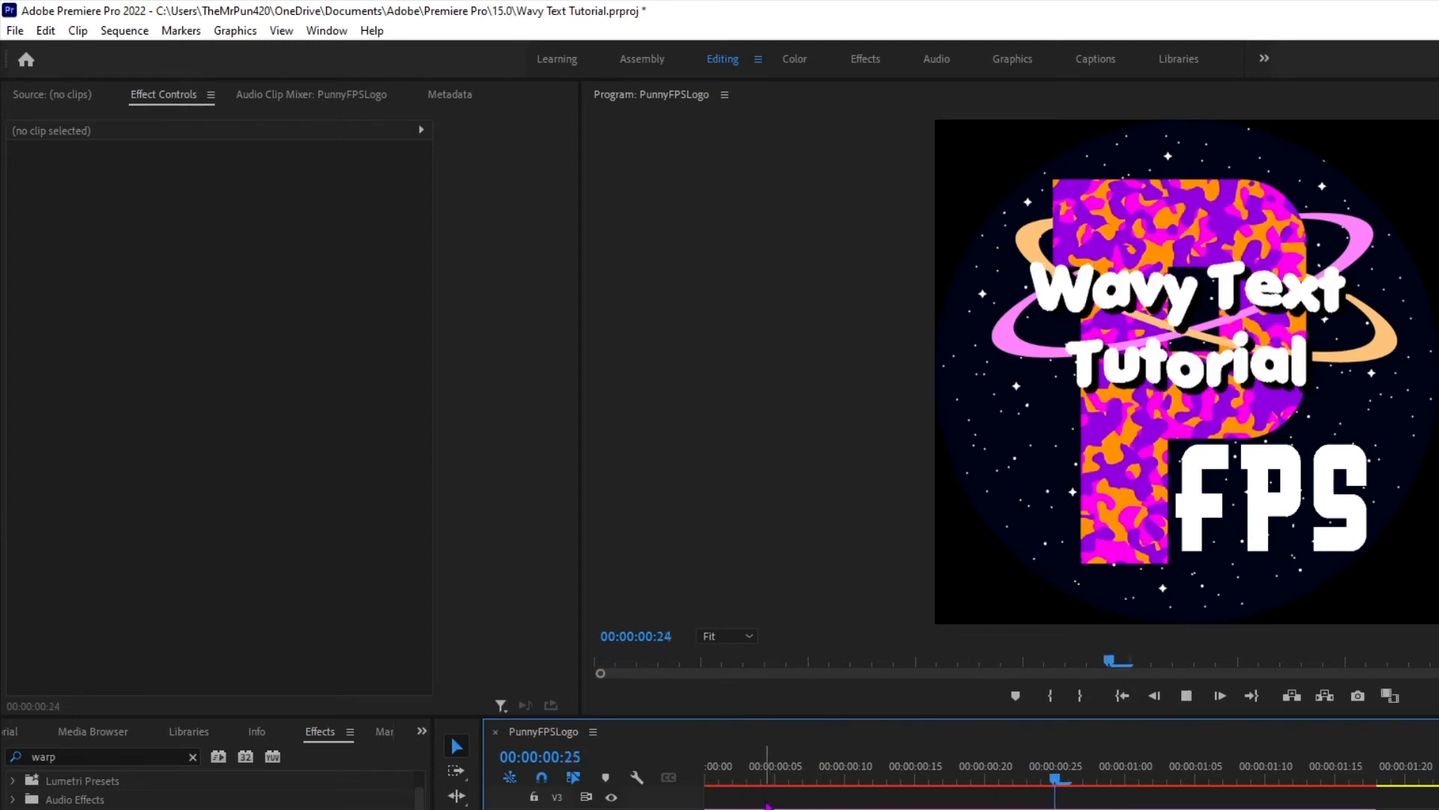
pyautogui.click(766, 772)
pyautogui.press('space')
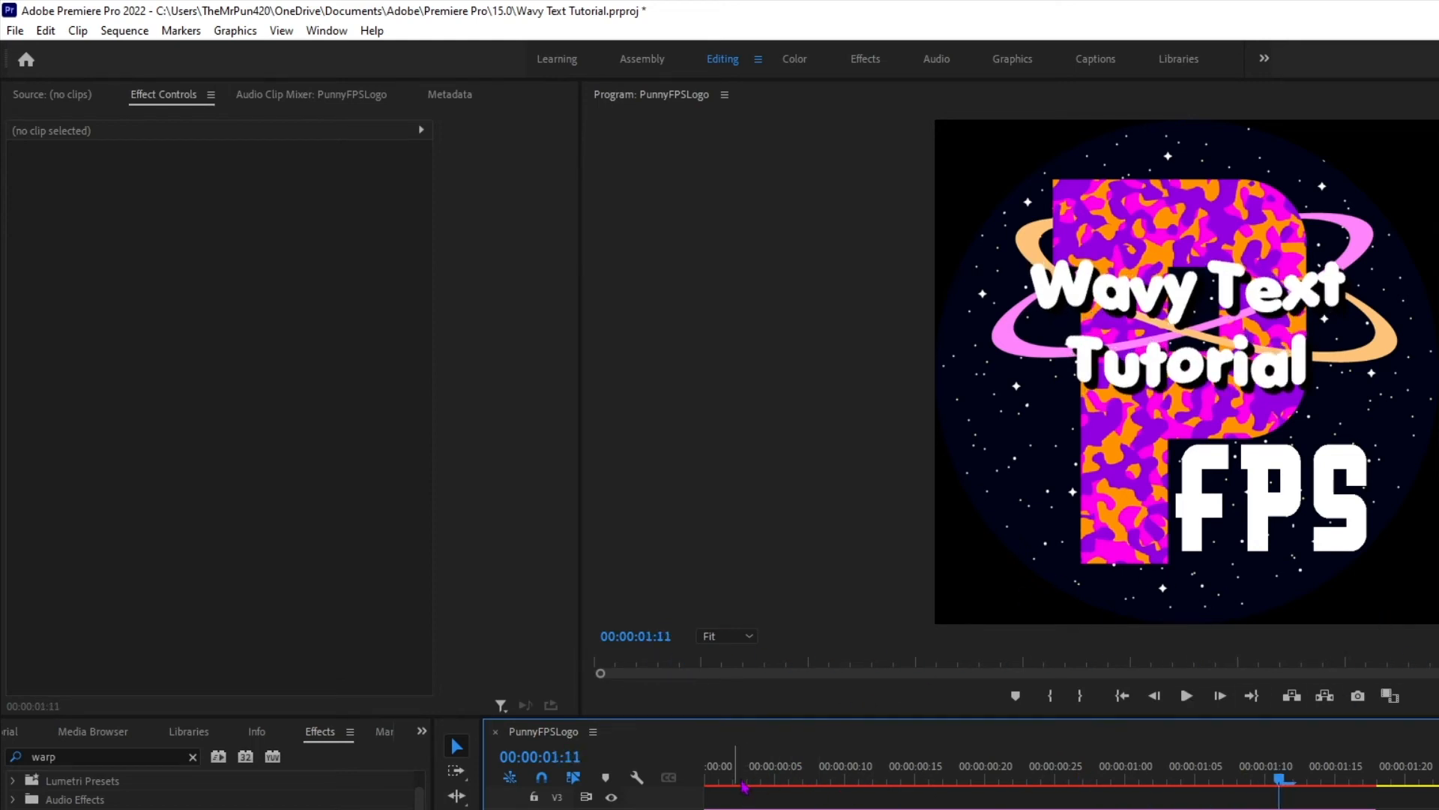
pyautogui.click(734, 772)
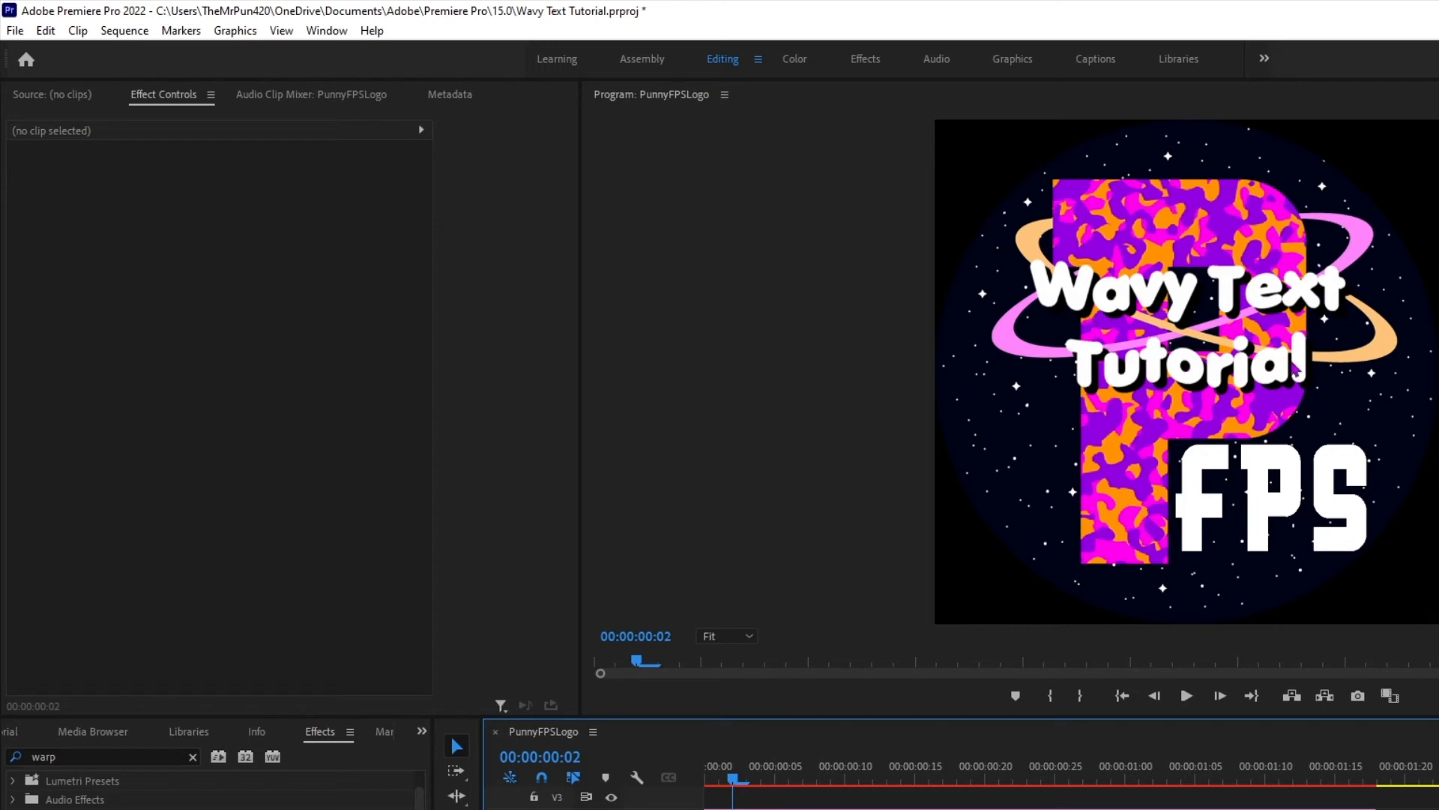
pyautogui.press('space')
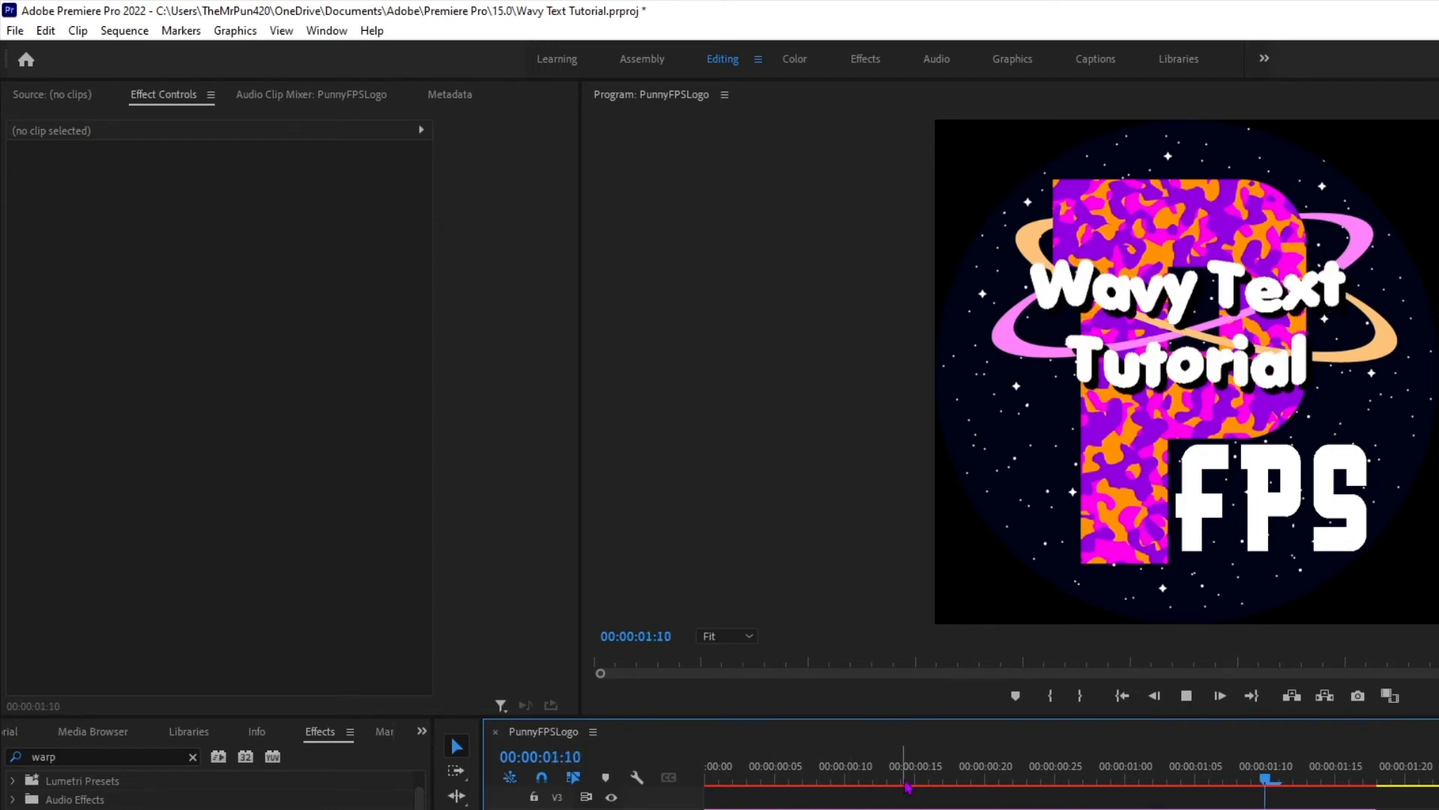
pyautogui.press('space')
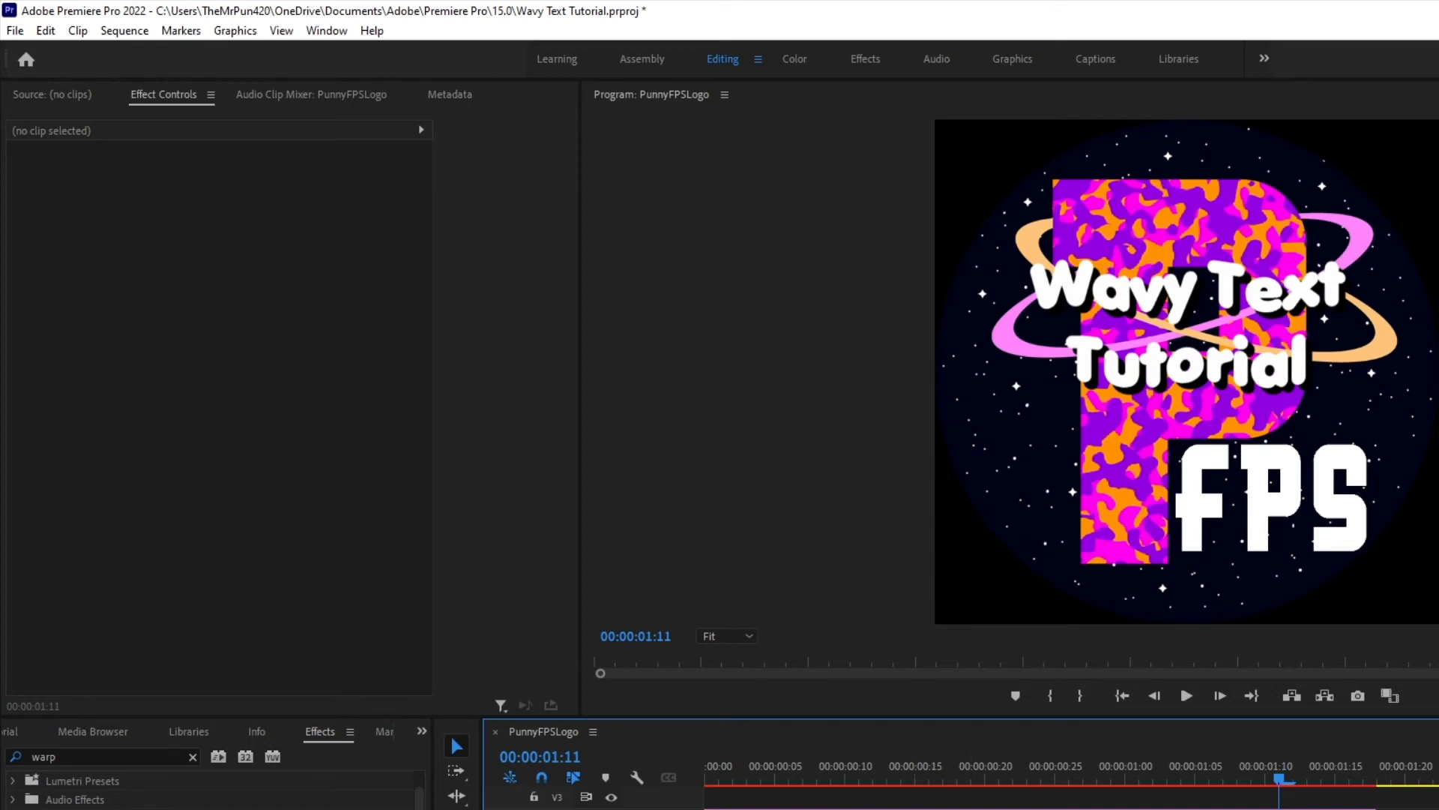
# - Select the title clip near the start and review the Wave Warp's phase setting and antialiasing options
pyautogui.click(741, 773)
pyautogui.click(765, 808)
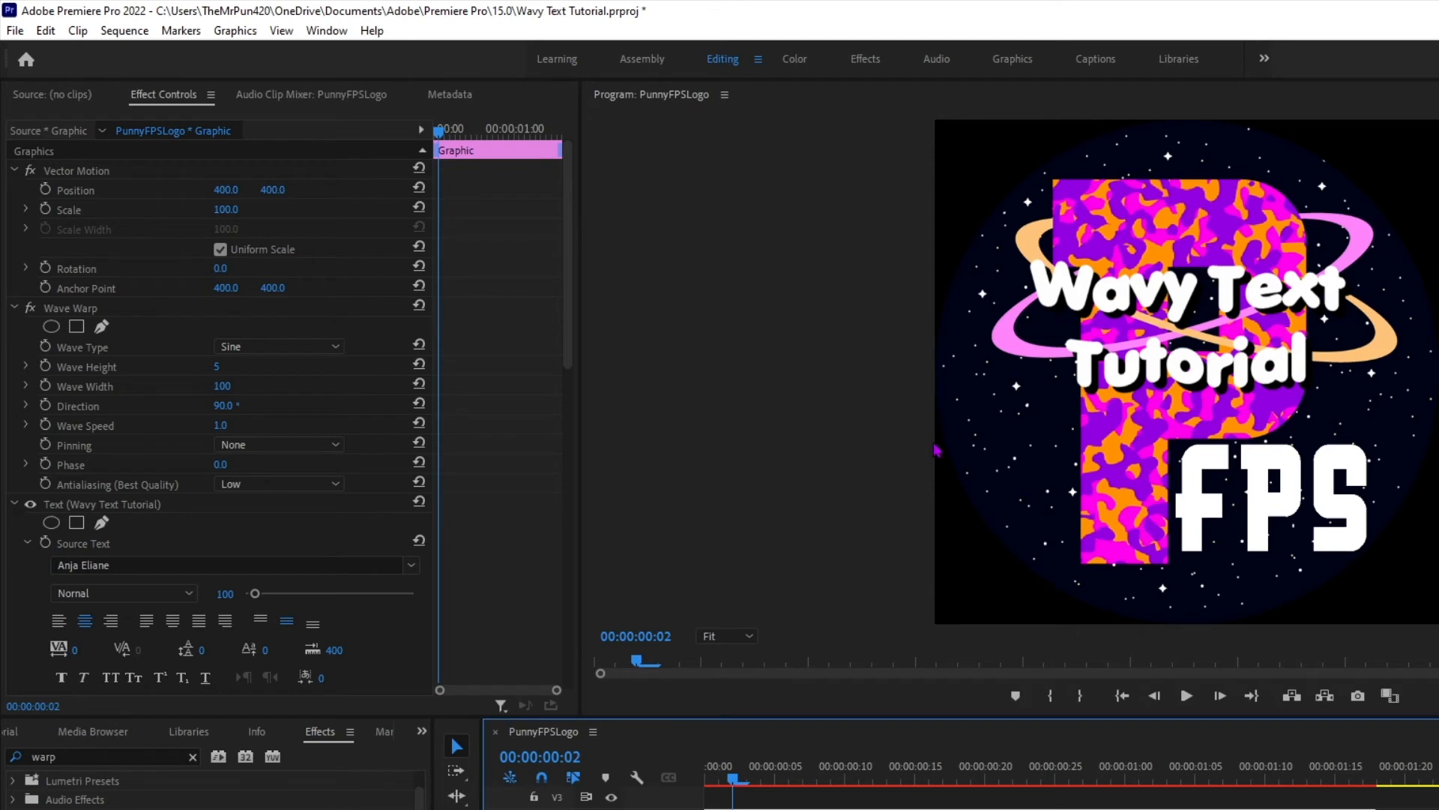
pyautogui.click(236, 465)
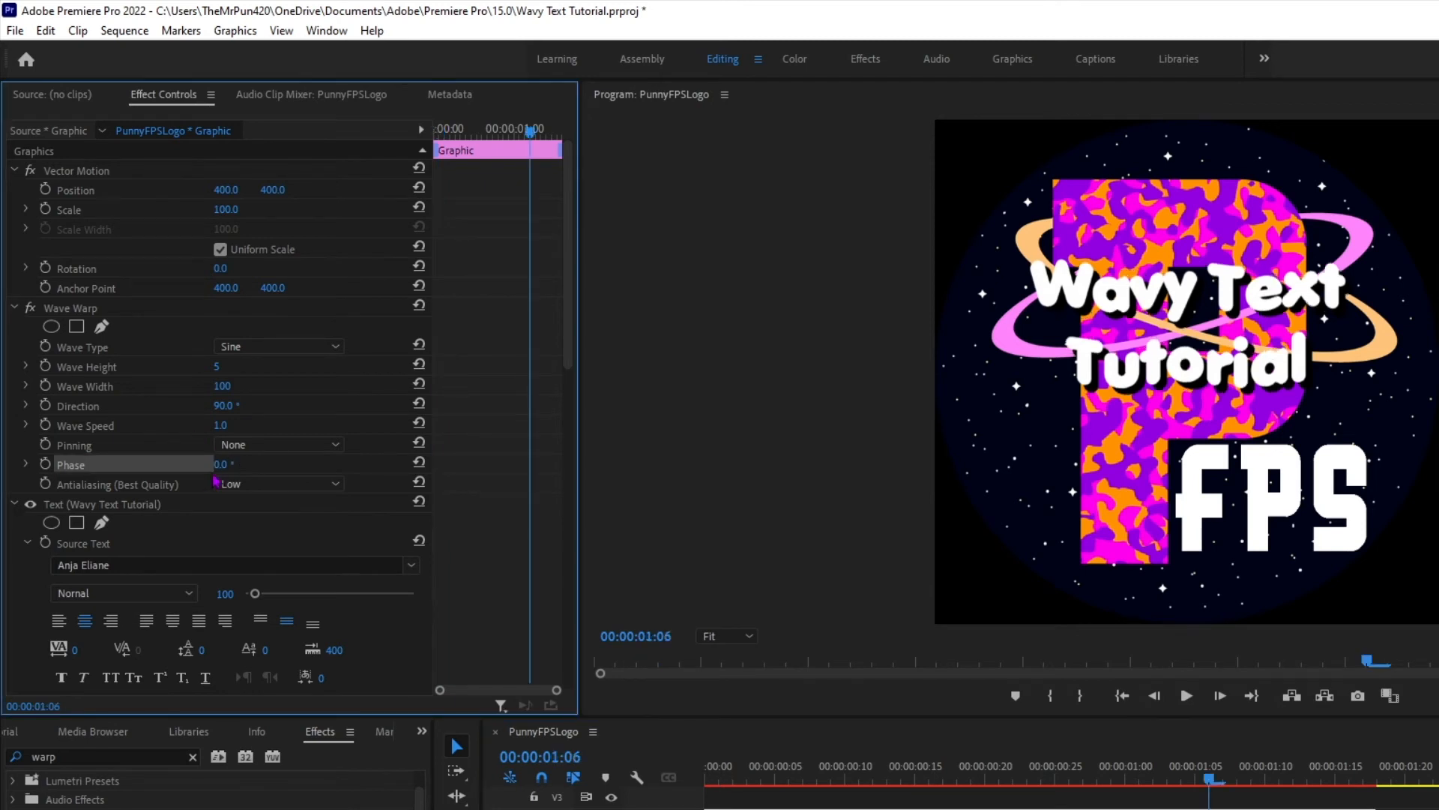
pyautogui.click(746, 788)
pyautogui.press('Home')
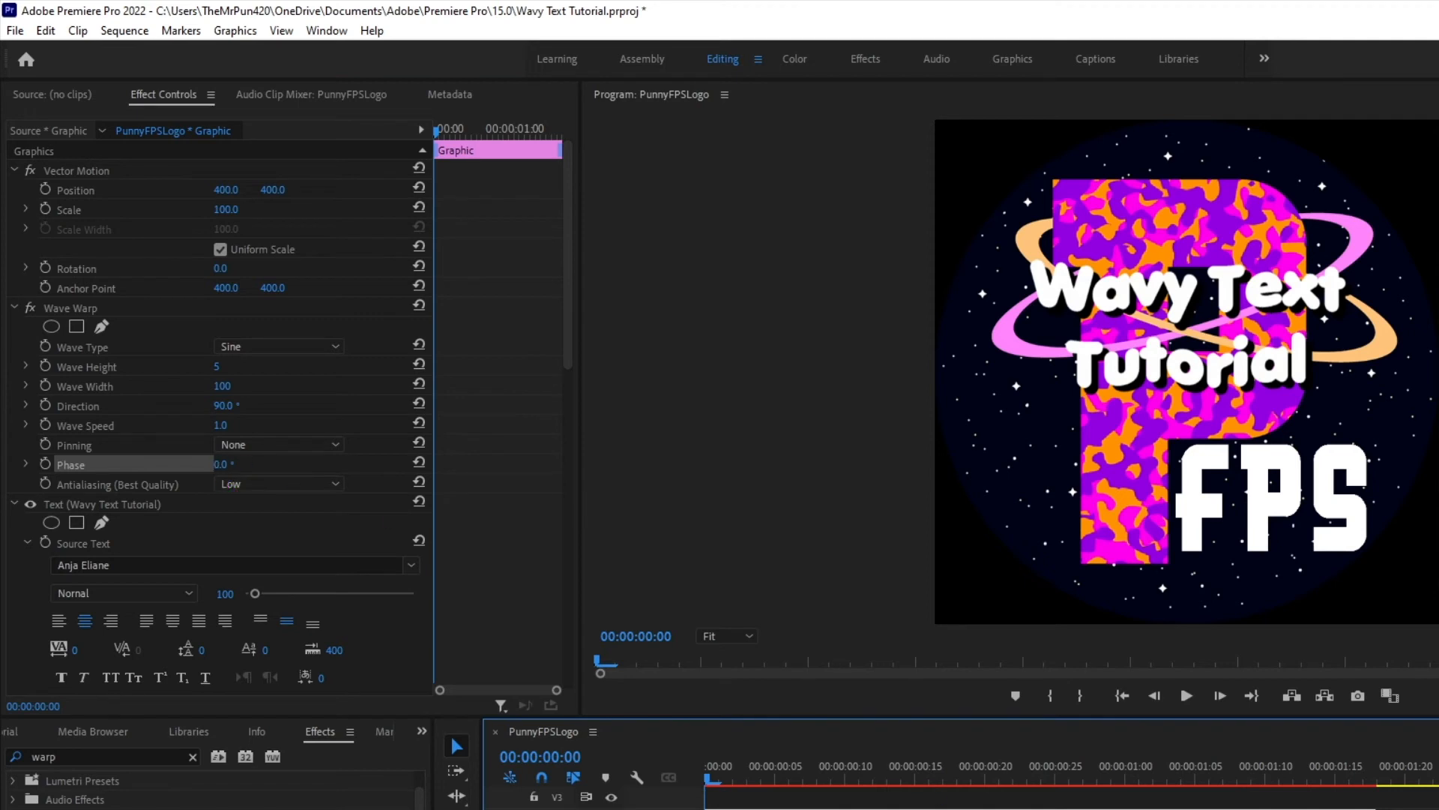
pyautogui.click(763, 780)
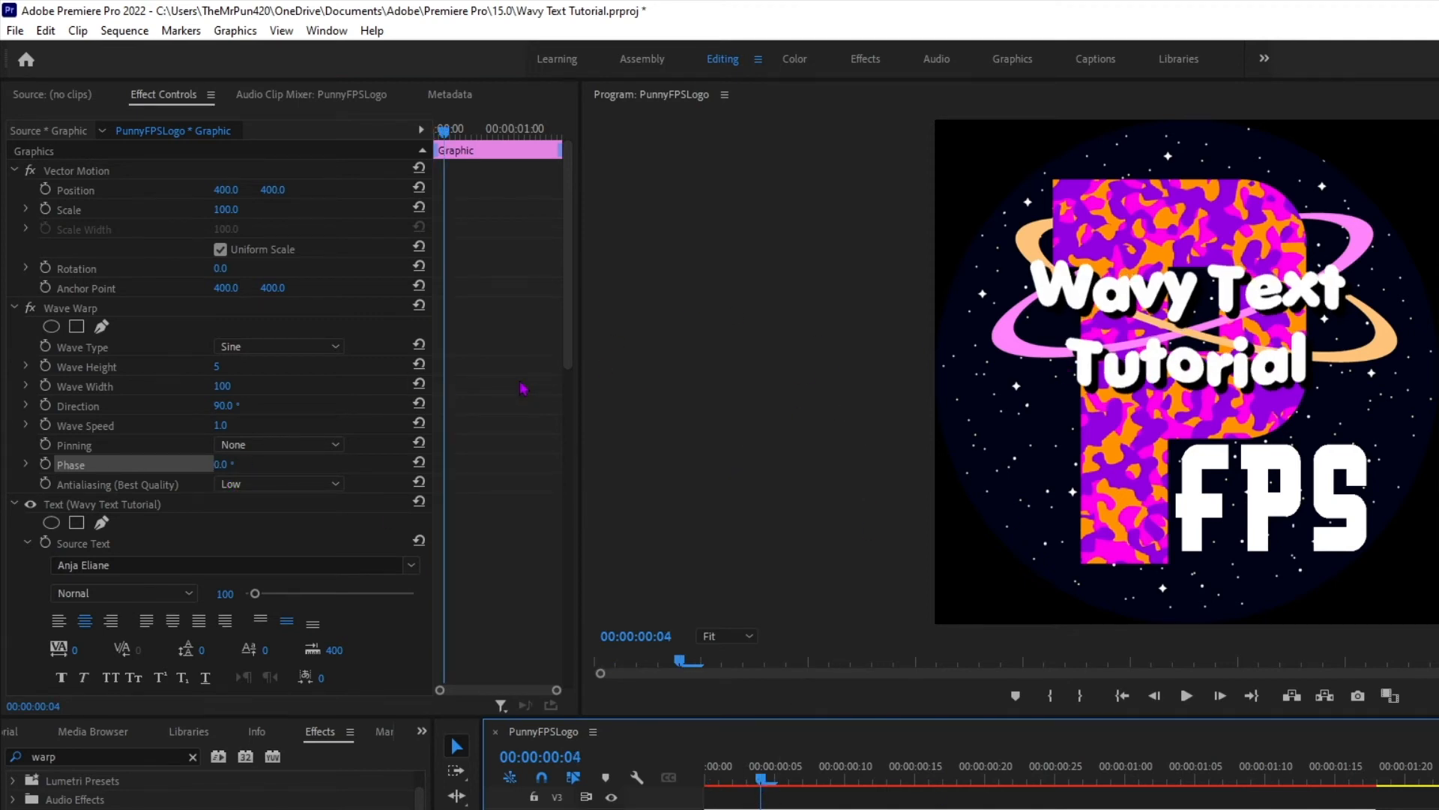
pyautogui.click(261, 487)
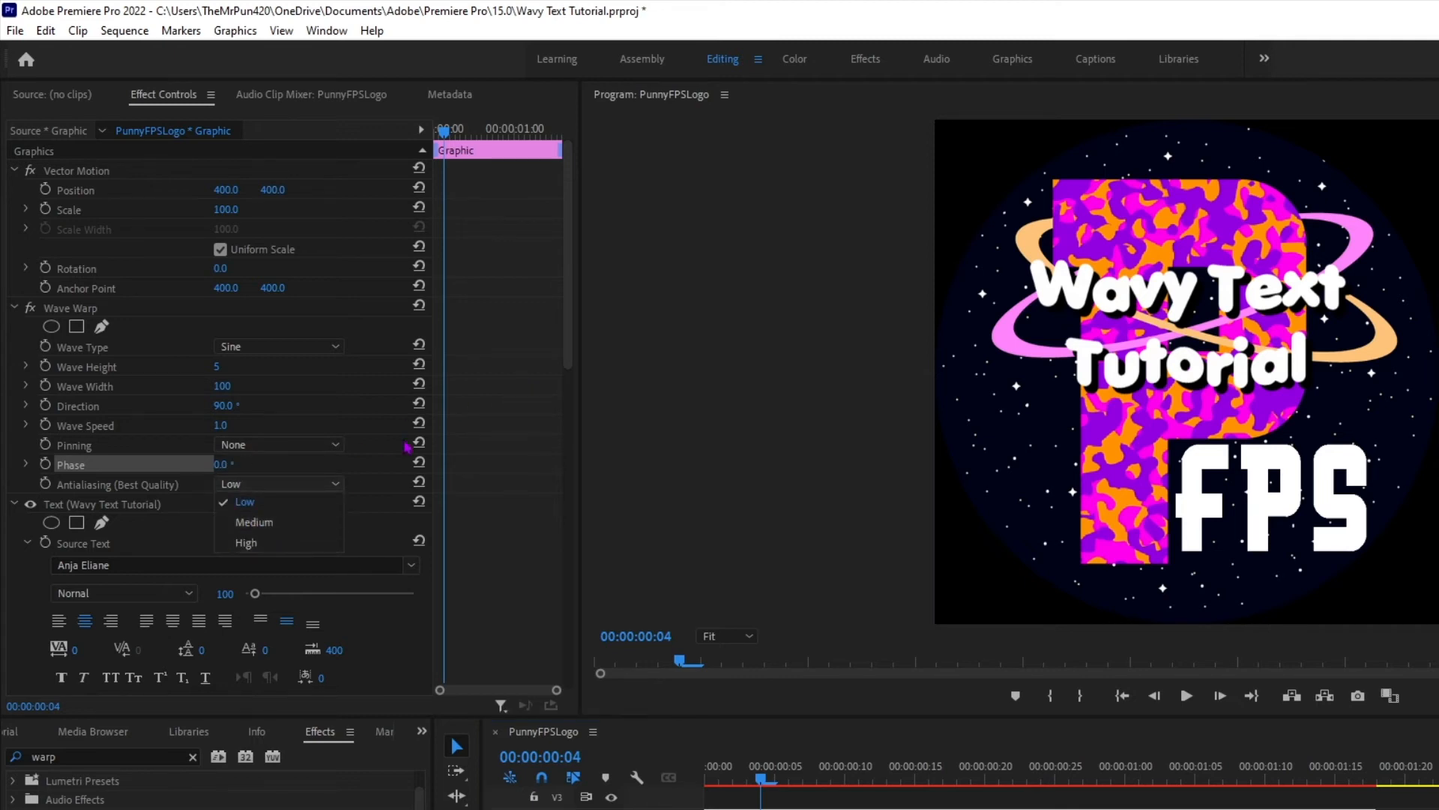
pyautogui.click(277, 487)
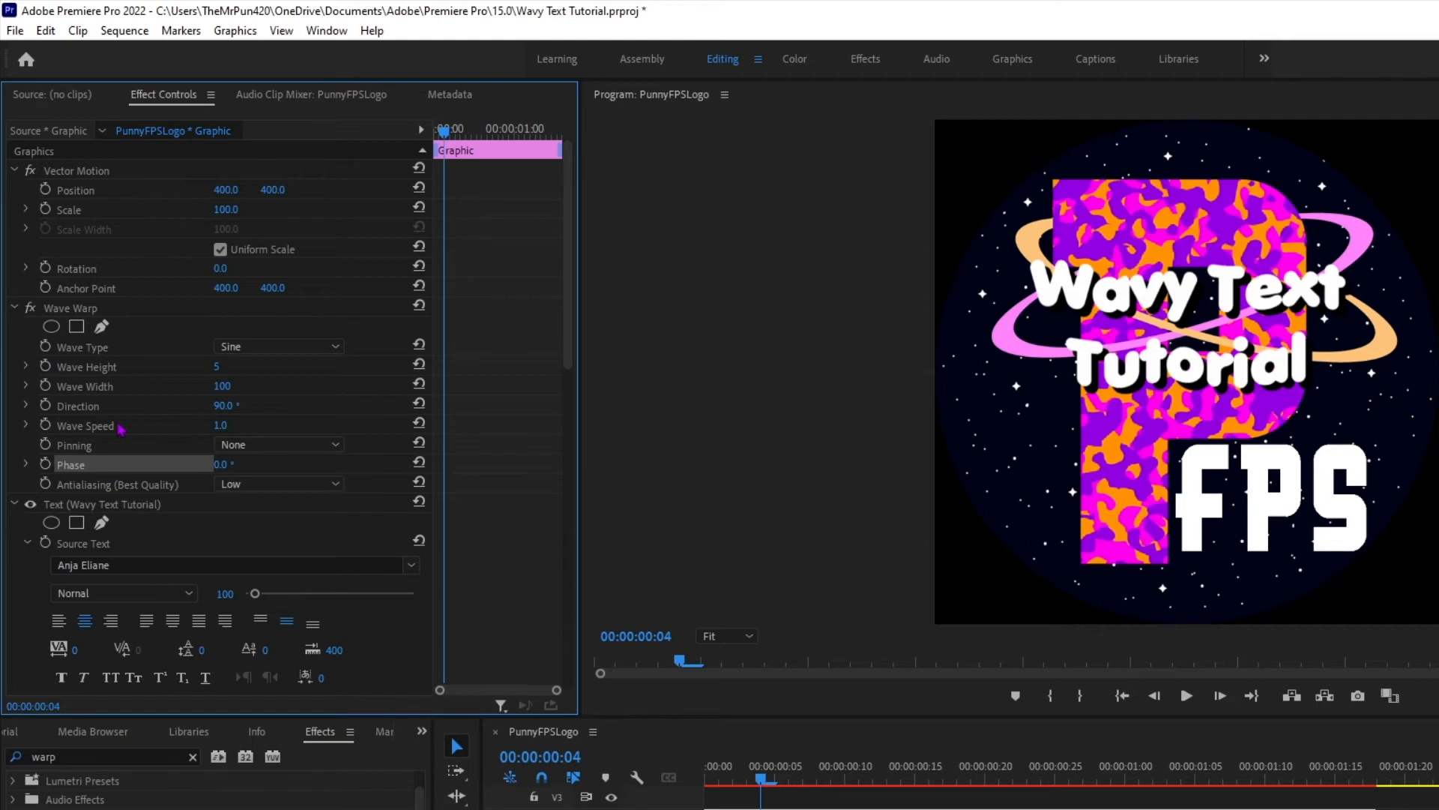
# - Set the Wave Warp's wave speed to 0.5 on the title clip
pyautogui.click(224, 425)
pyautogui.write('0.5')
pyautogui.press('Return')
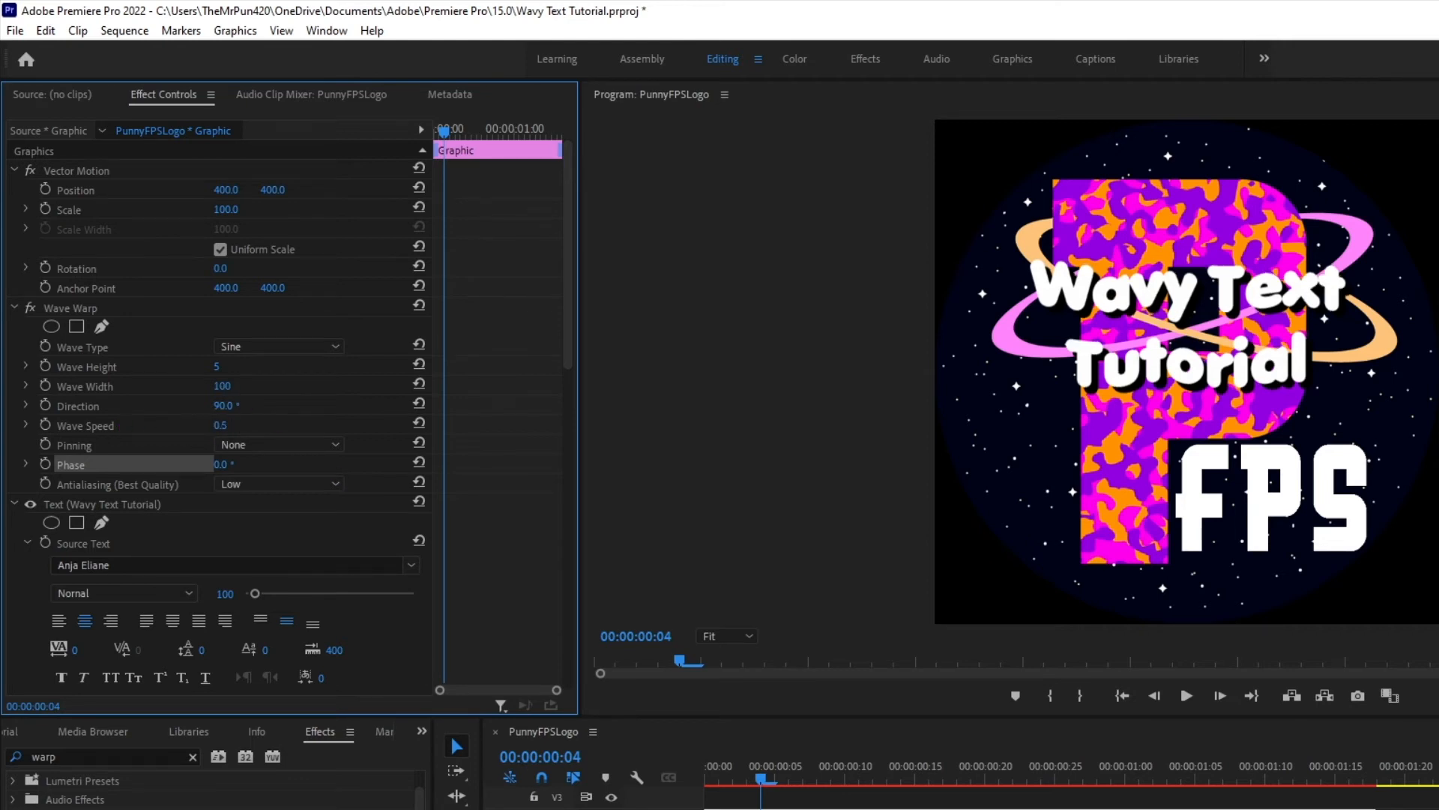
# - Play back the title from near the start to examine the slower wave motion, rechecking its effect settings between plays
pyautogui.click(842, 805)
pyautogui.press('space')
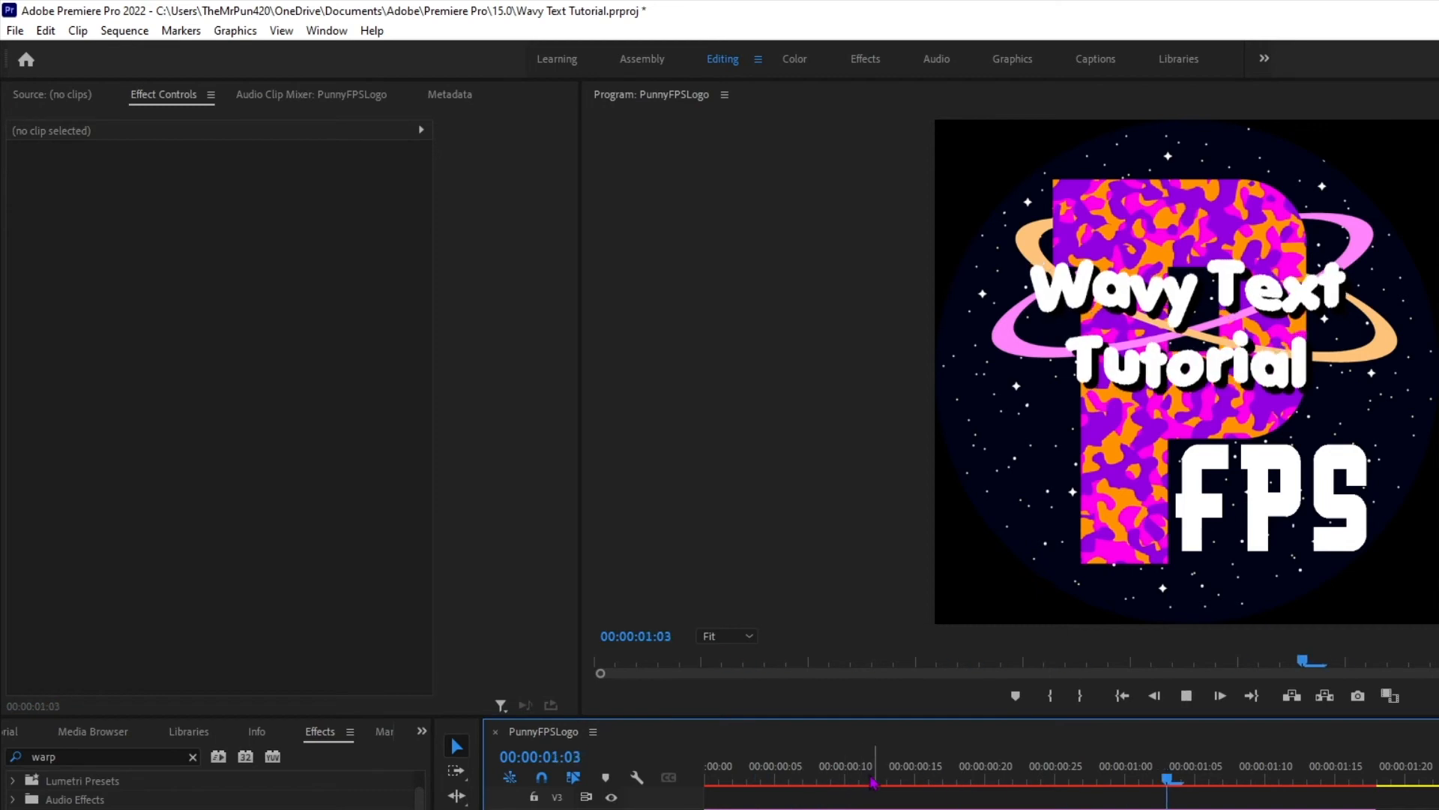
pyautogui.press('space')
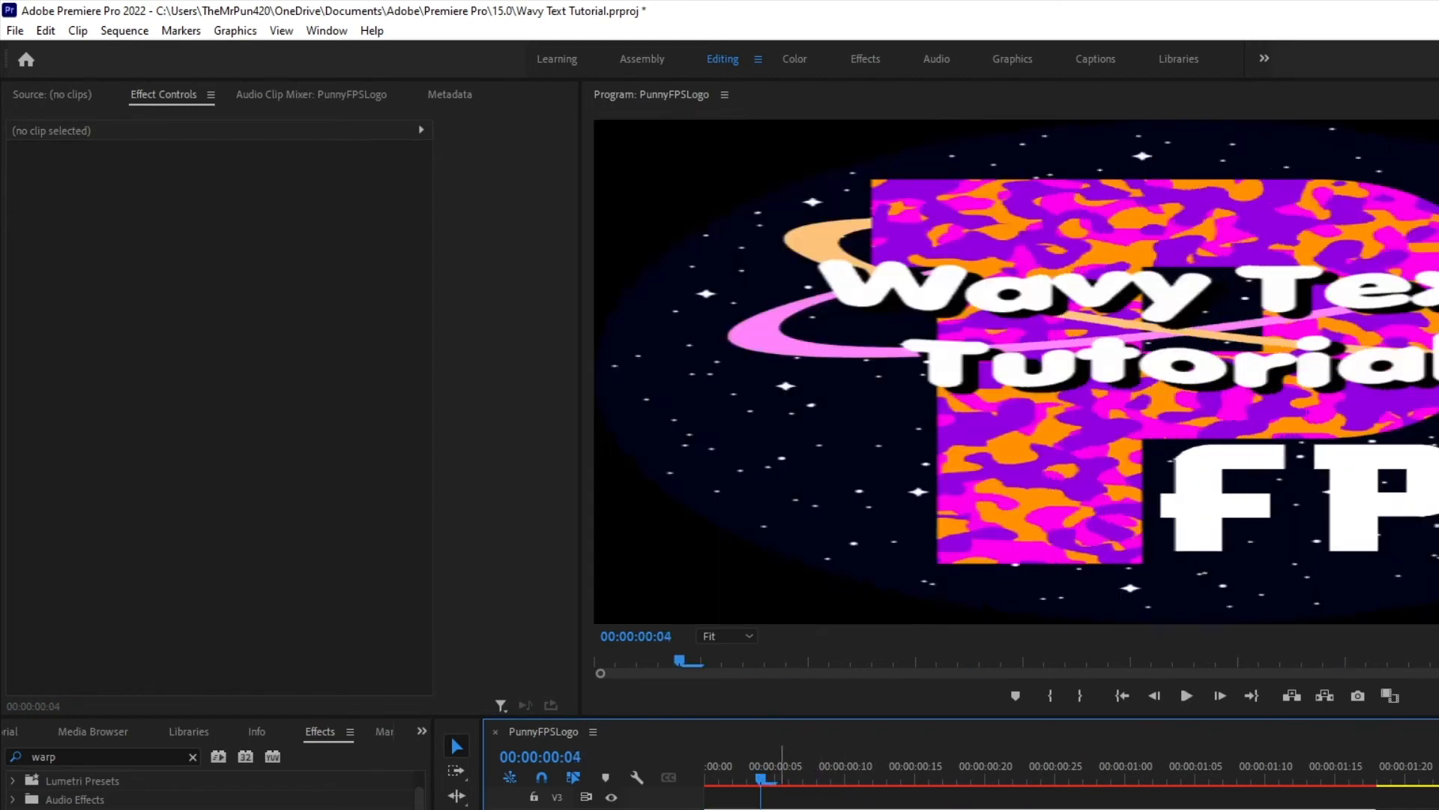
pyautogui.click(782, 808)
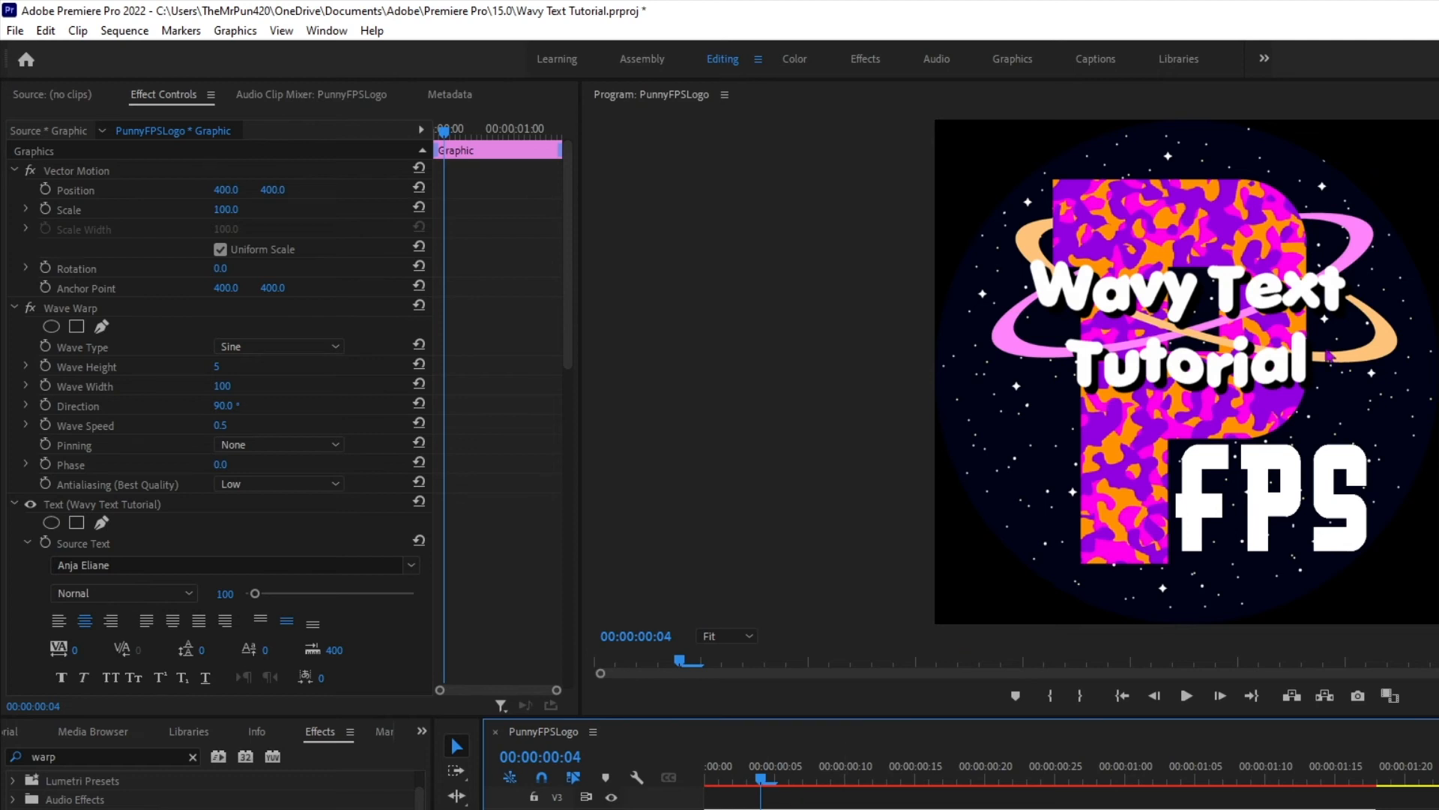
pyautogui.click(829, 801)
pyautogui.press('space')
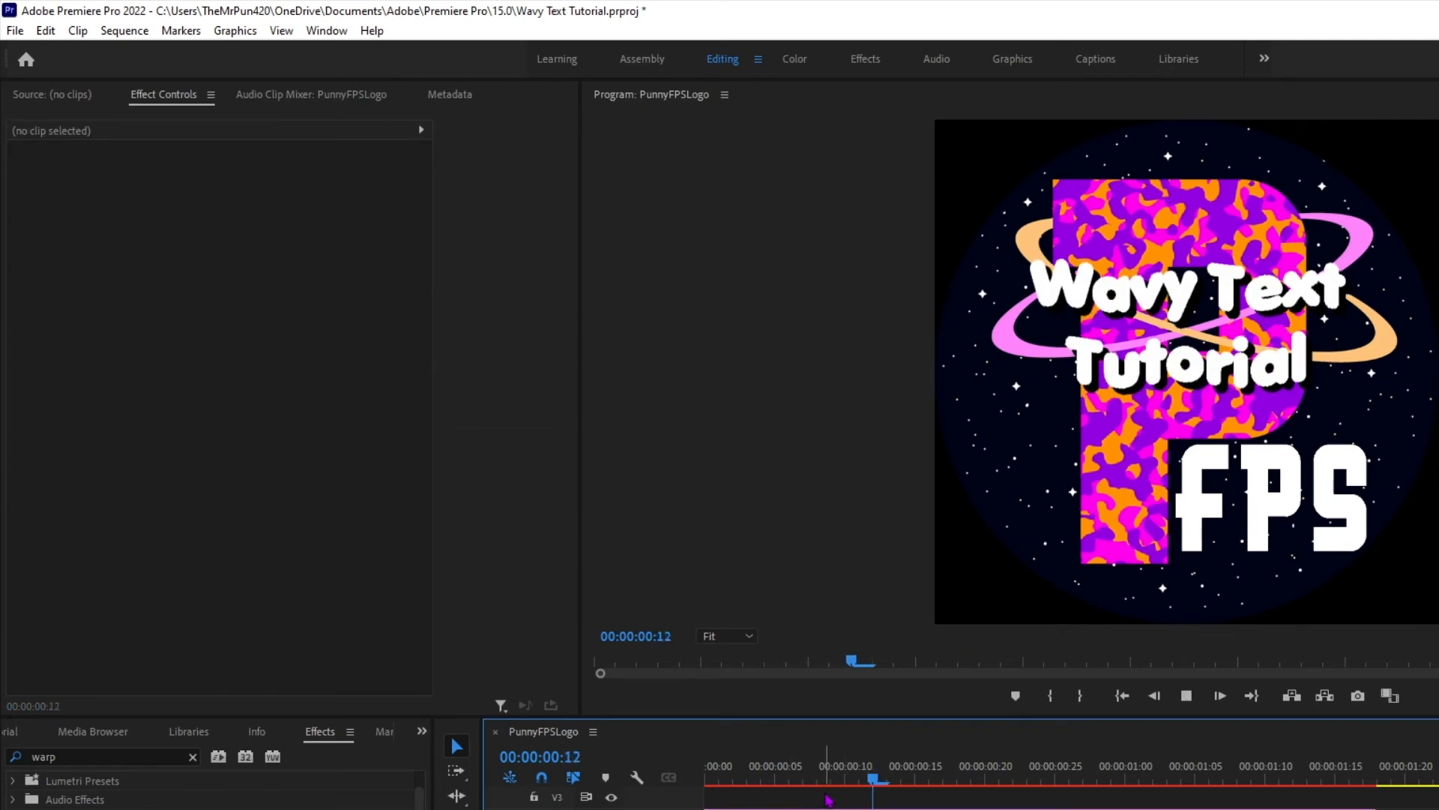
# - Set the title clip's wave speed to 1 and play the sequence from near the start to check the motion
pyautogui.press('space')
pyautogui.click(734, 780)
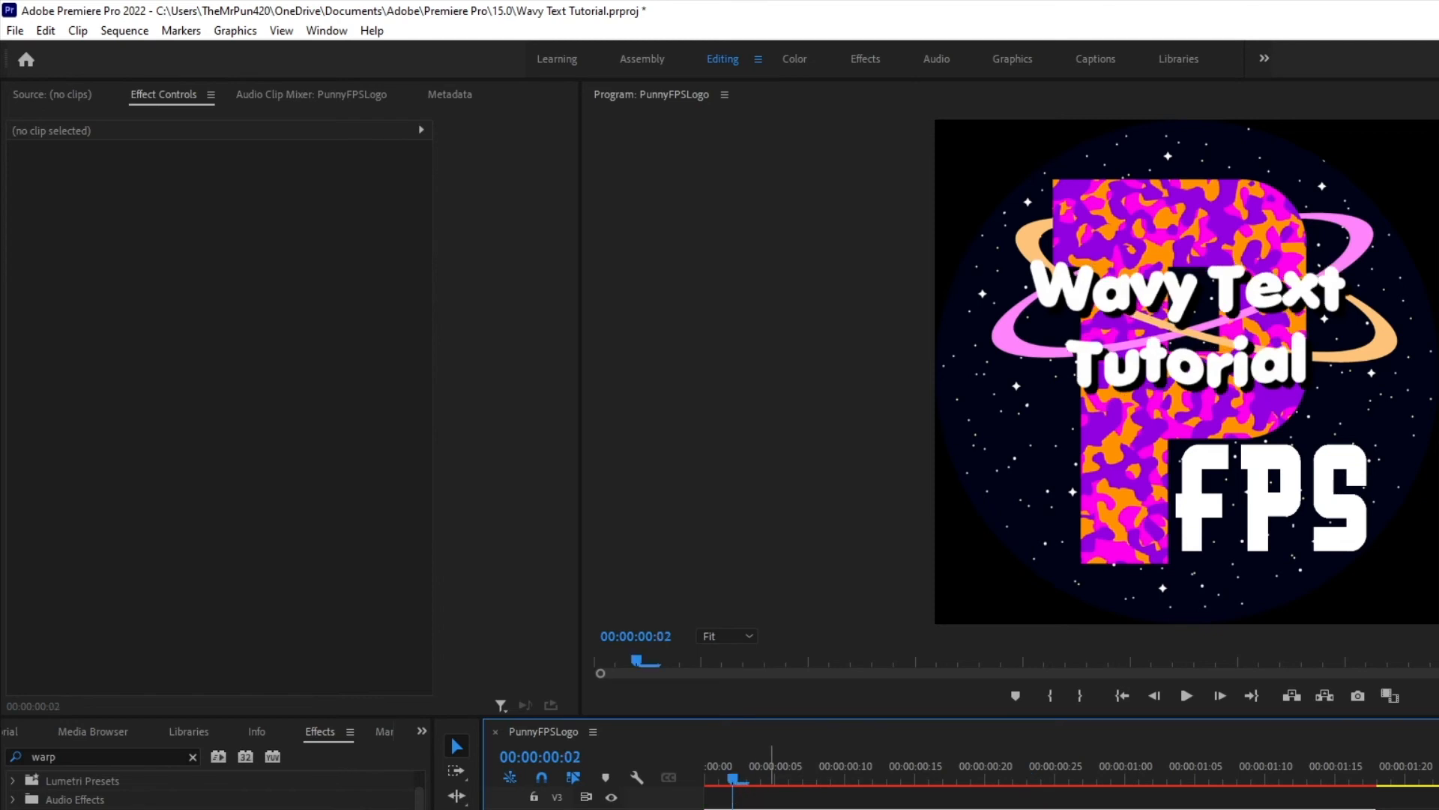
pyautogui.click(735, 806)
pyautogui.click(225, 424)
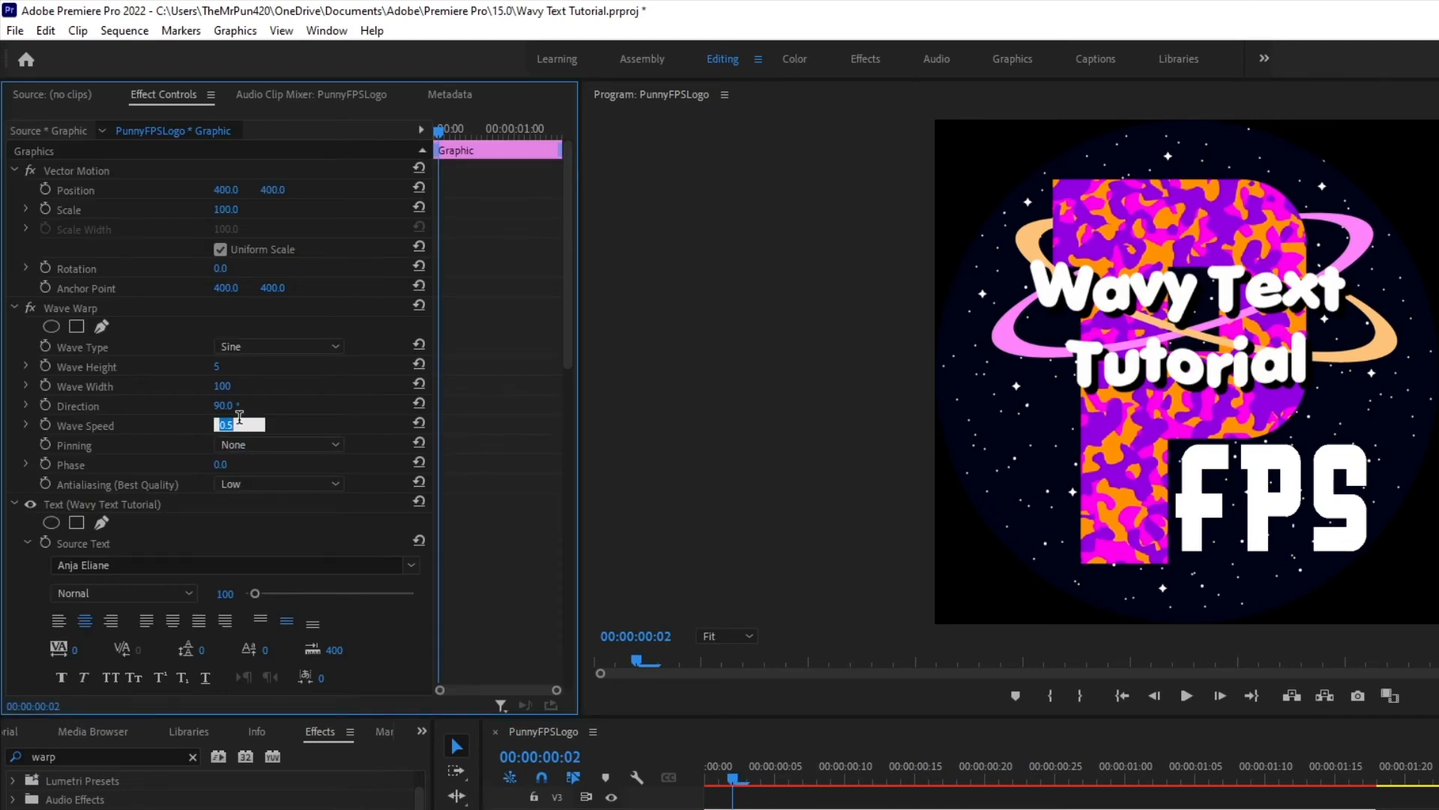
pyautogui.write('1')
pyautogui.press('Return')
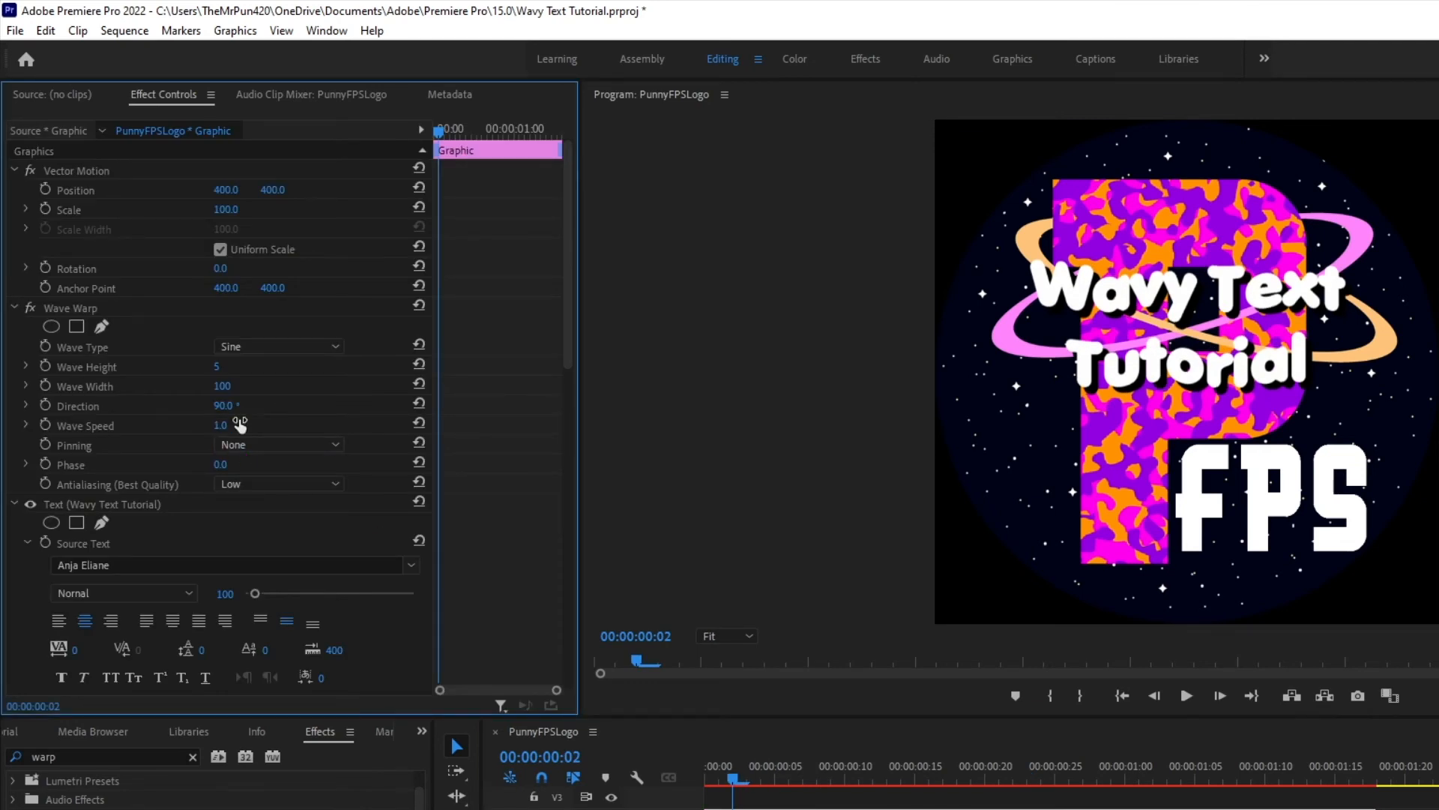
pyautogui.click(776, 799)
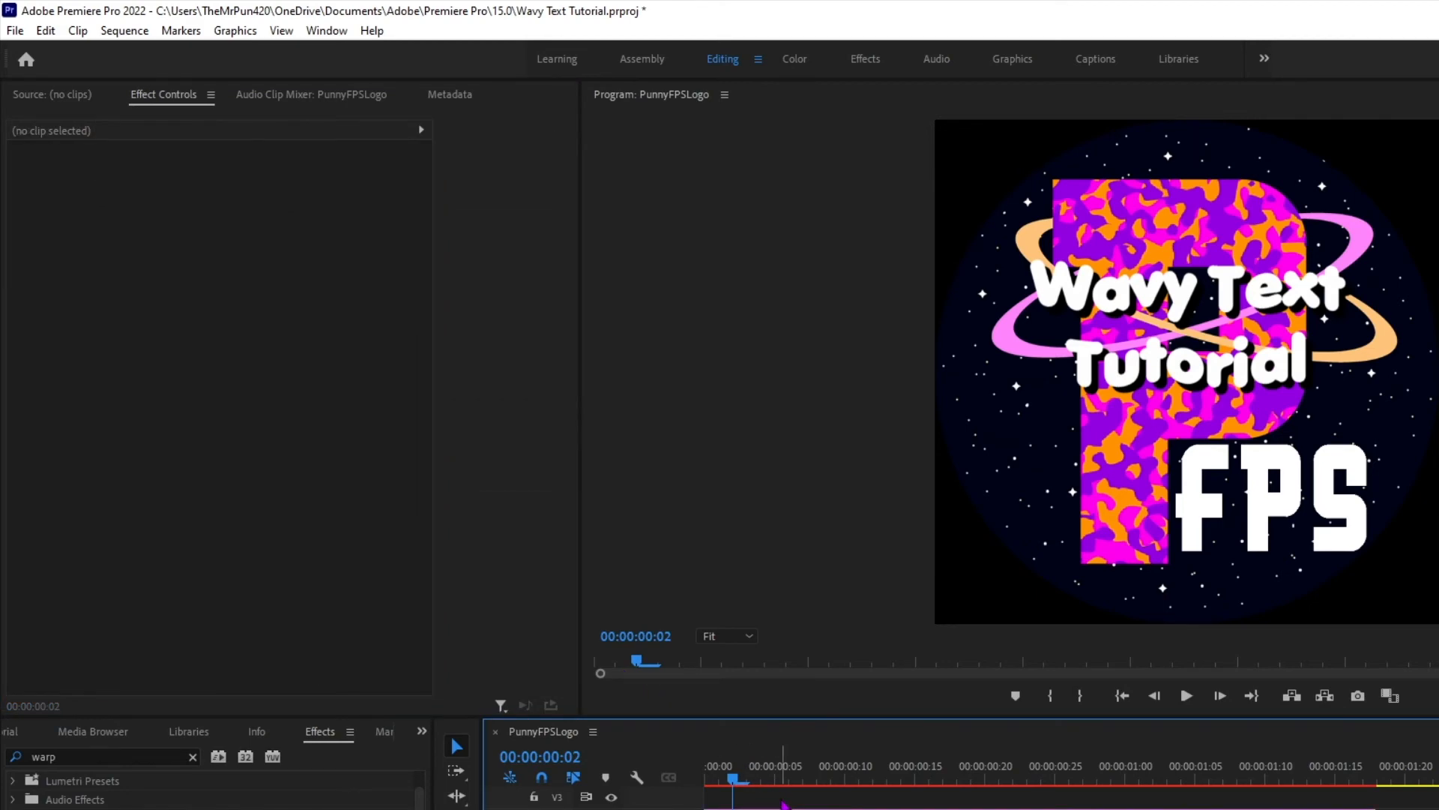
pyautogui.press('space')
pyautogui.press('space')
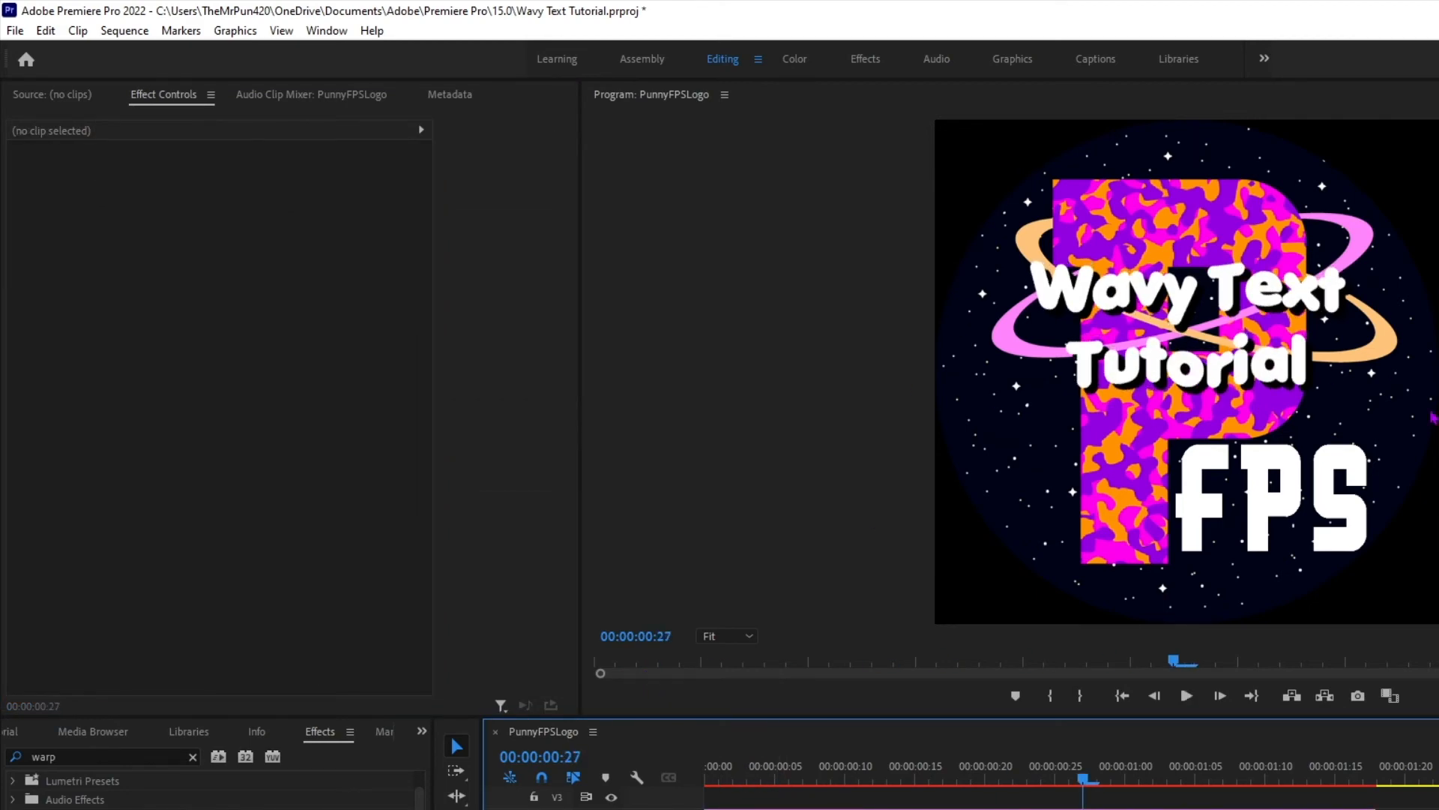
# - Set the title clip's wave speed to 0.5 and replay the sequence from near the start to judge the slower motion
pyautogui.click(760, 793)
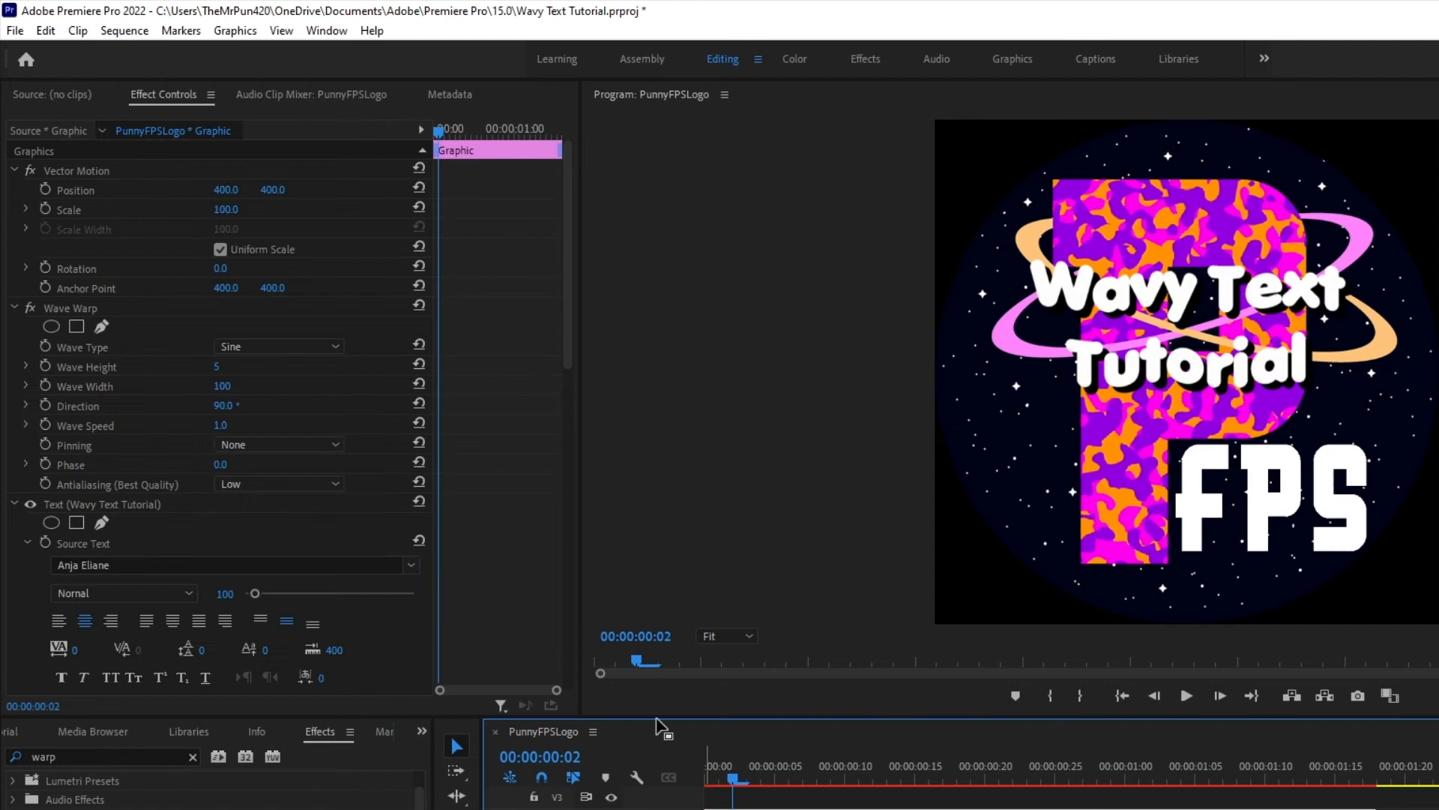
pyautogui.click(232, 425)
pyautogui.write('0.5')
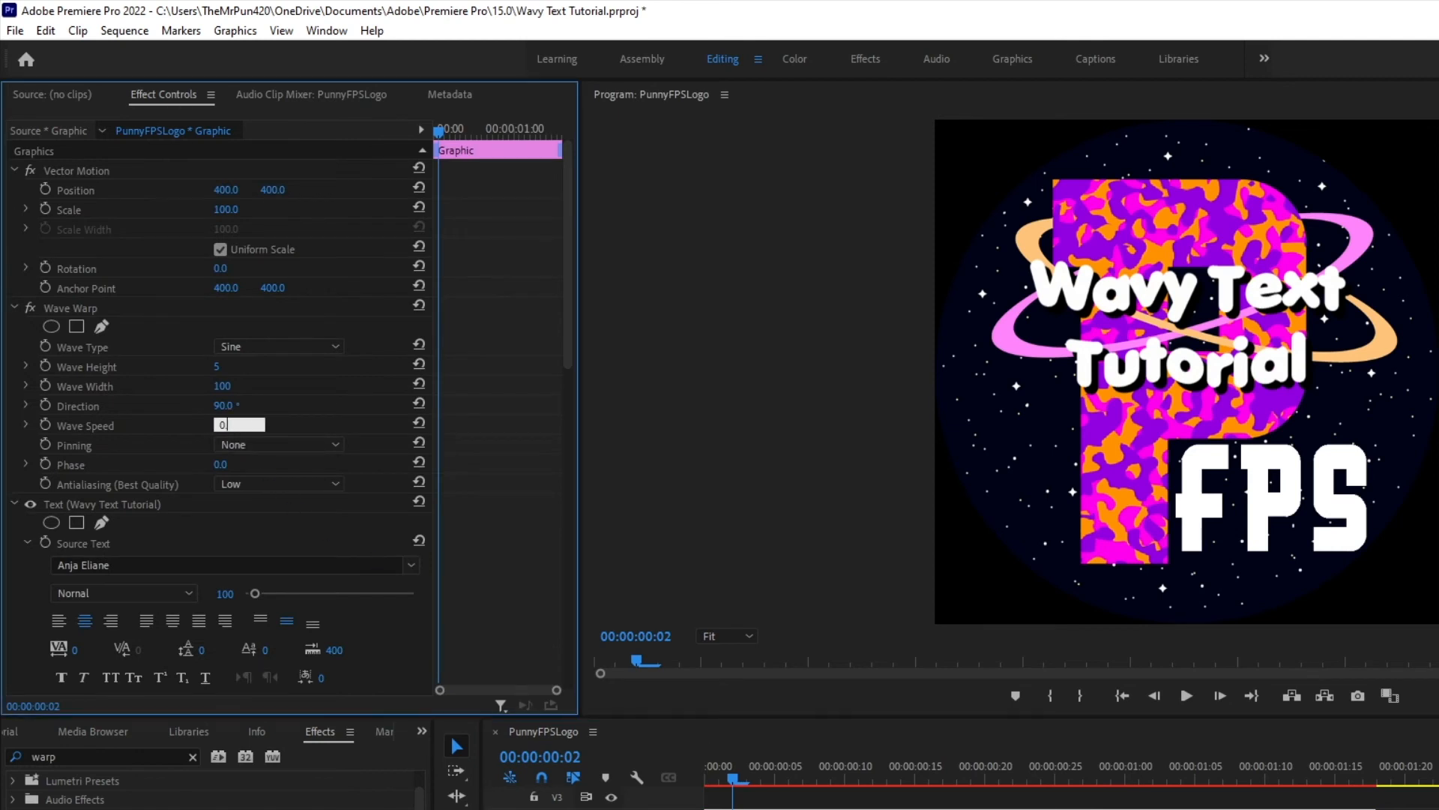
pyautogui.press('Return')
pyautogui.click(900, 798)
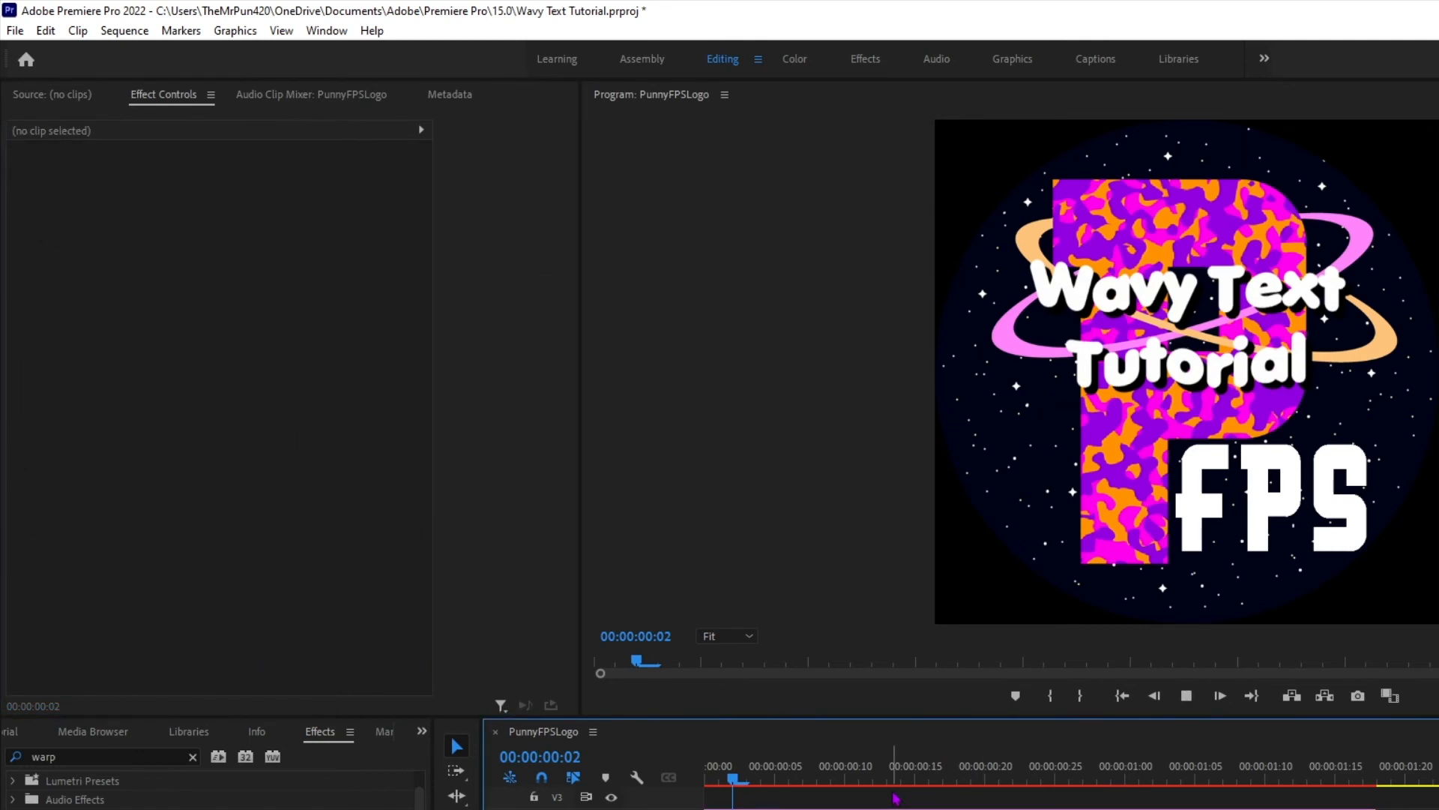
pyautogui.press('space')
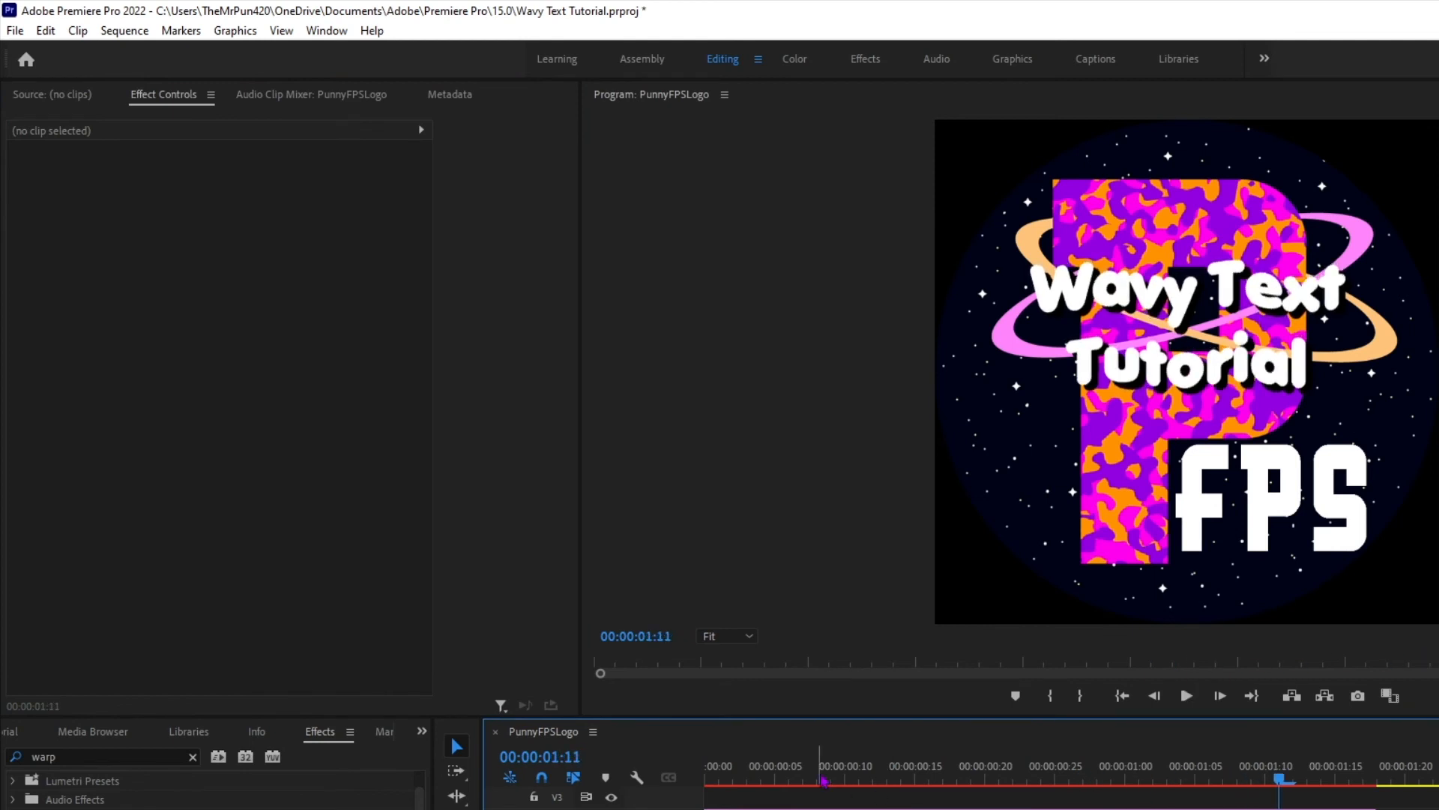
pyautogui.click(723, 773)
pyautogui.press('space')
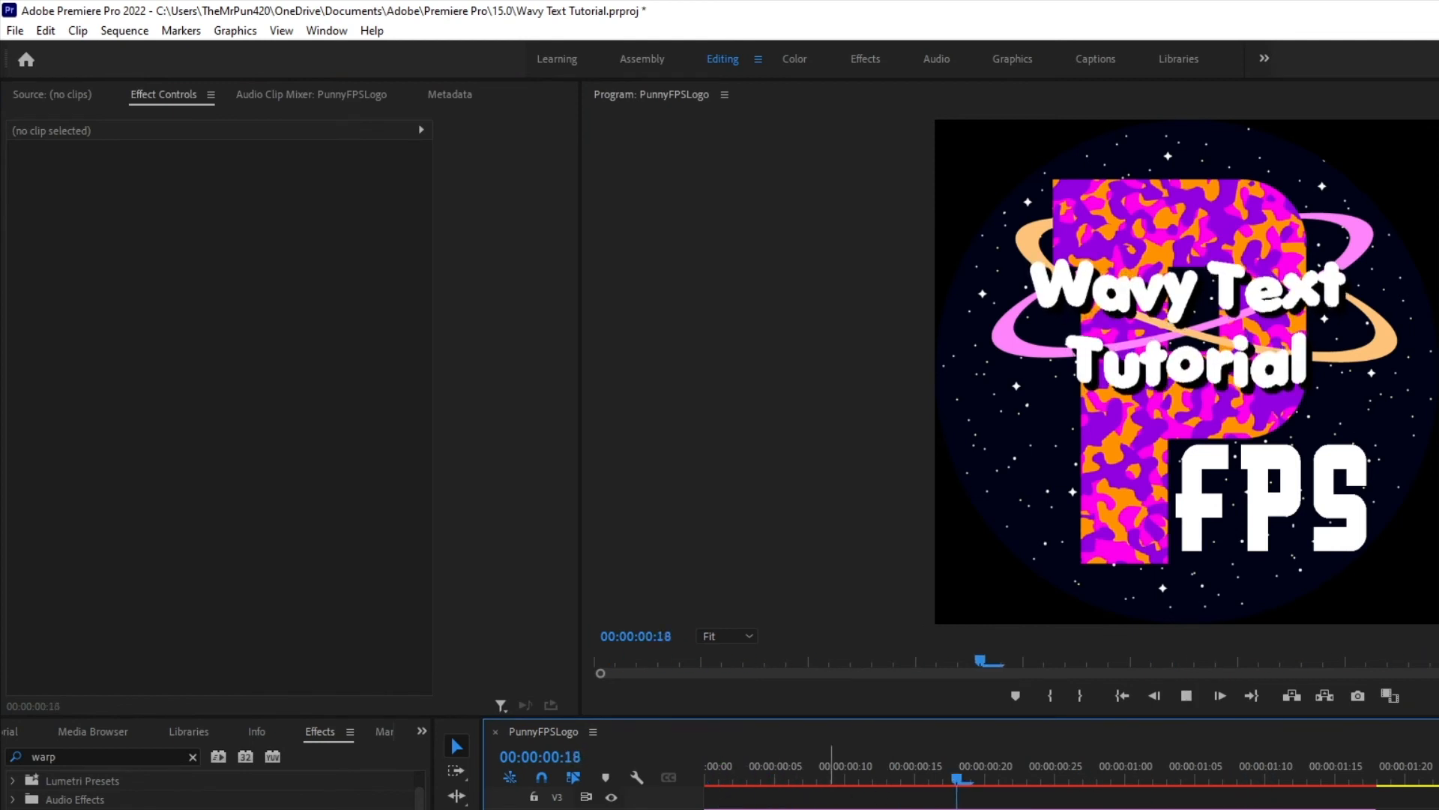
pyautogui.click(734, 777)
pyautogui.press('space')
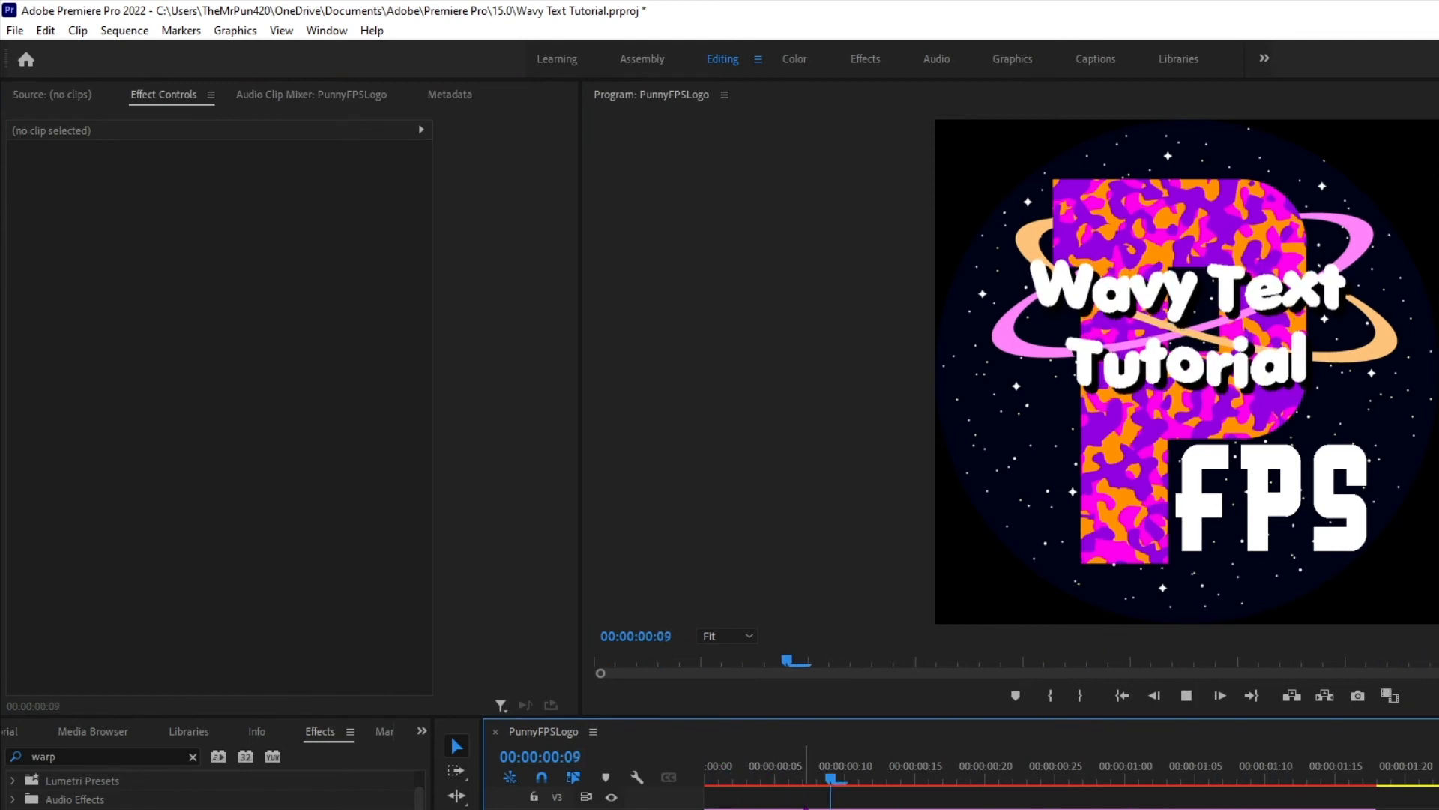
# - Raise the title clip's wave speed to 10 and play the sequence to check the much faster motion
pyautogui.click(783, 805)
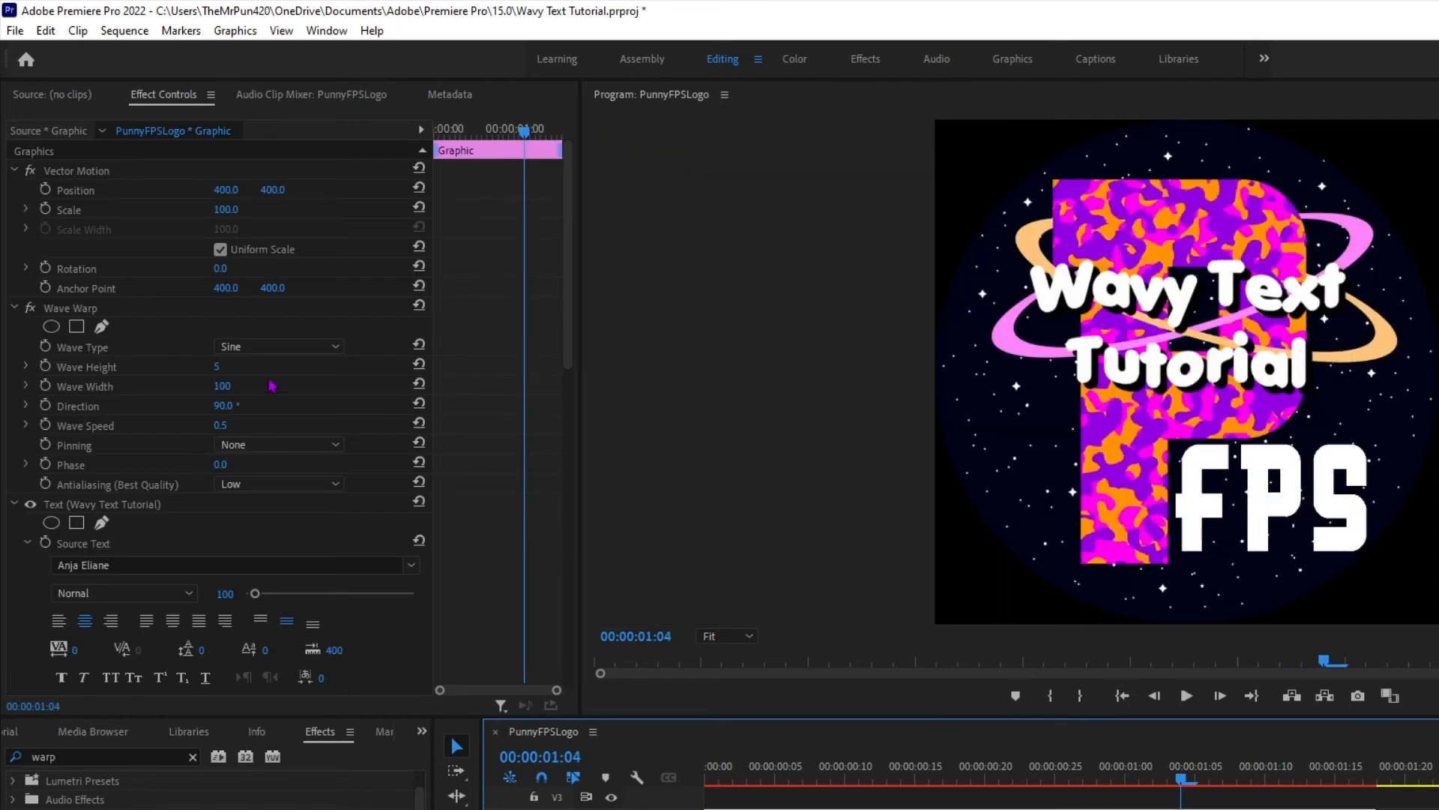
pyautogui.click(218, 425)
pyautogui.write('10')
pyautogui.press('Return')
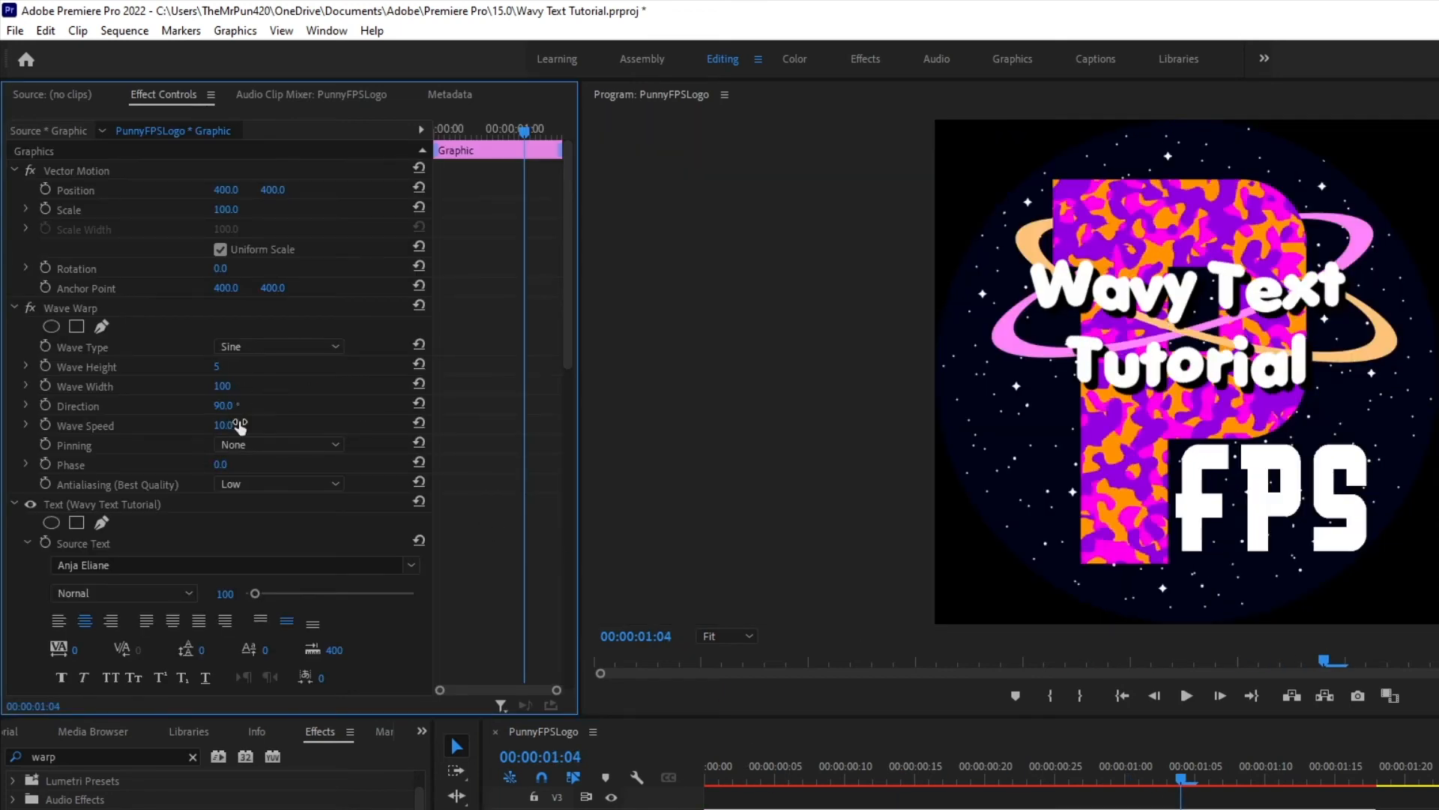
pyautogui.press('space')
pyautogui.press('space')
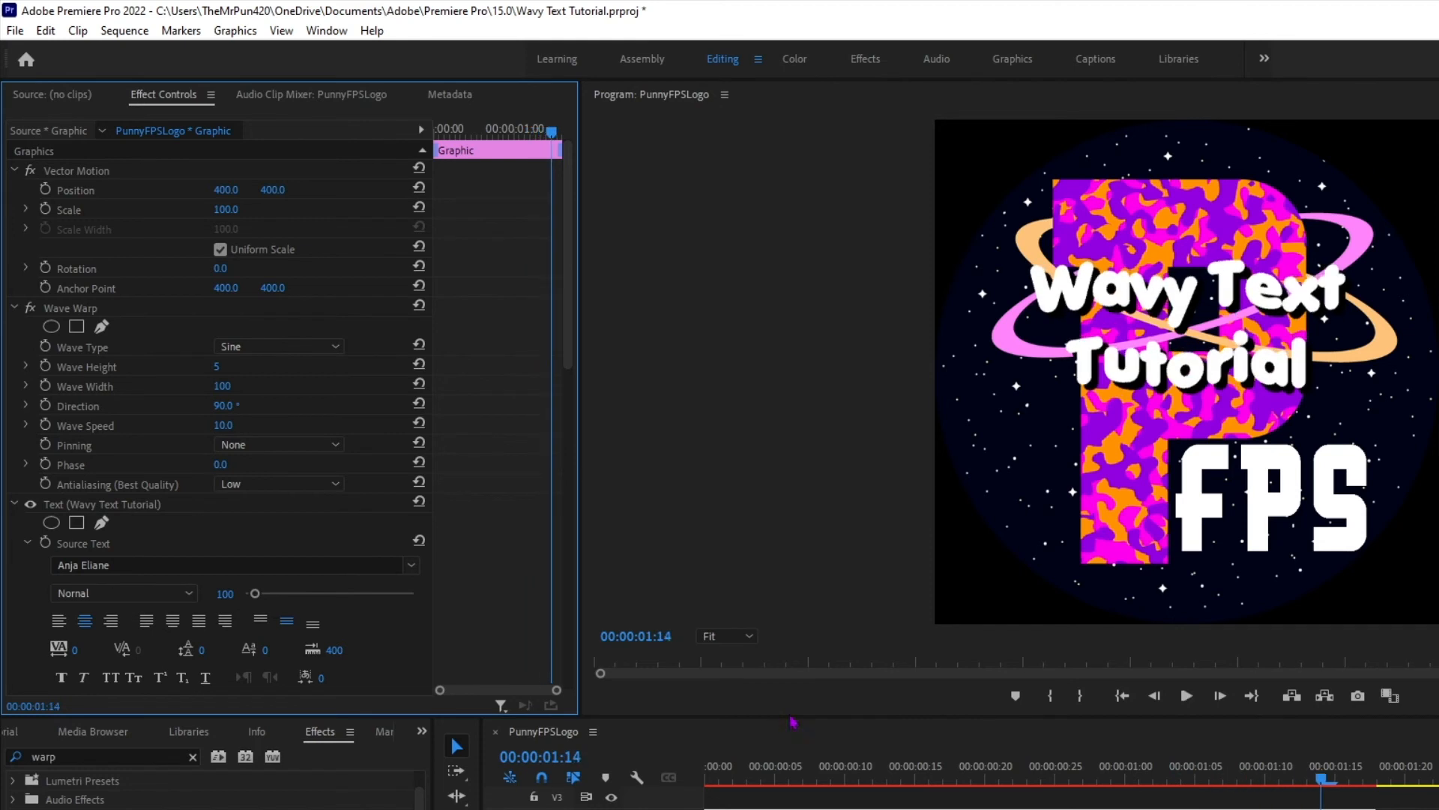
# - Set the title clip's wave speed to 5 and play the sequence to check the motion
pyautogui.click(225, 422)
pyautogui.write('5')
pyautogui.press('Return')
pyautogui.press('space')
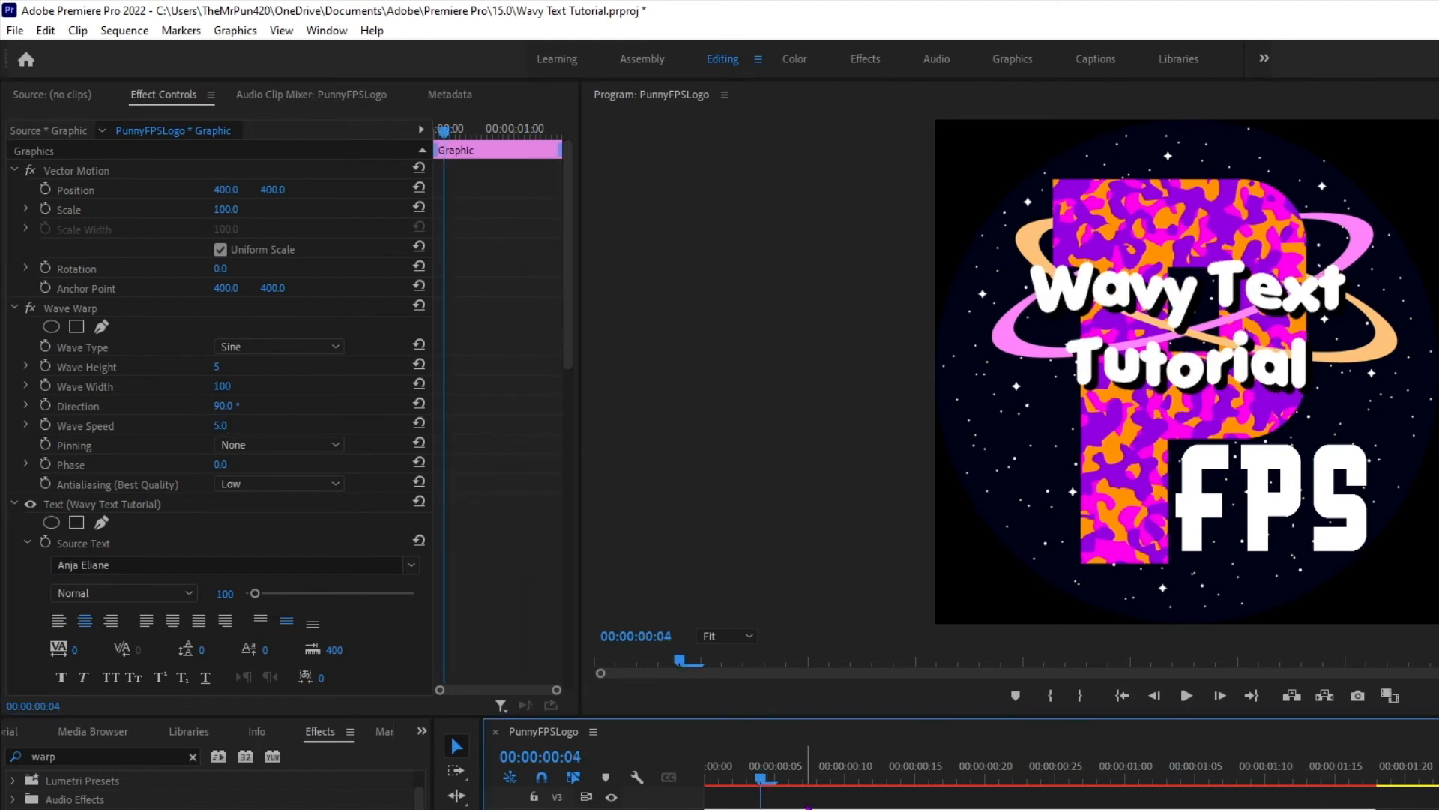
pyautogui.press('space')
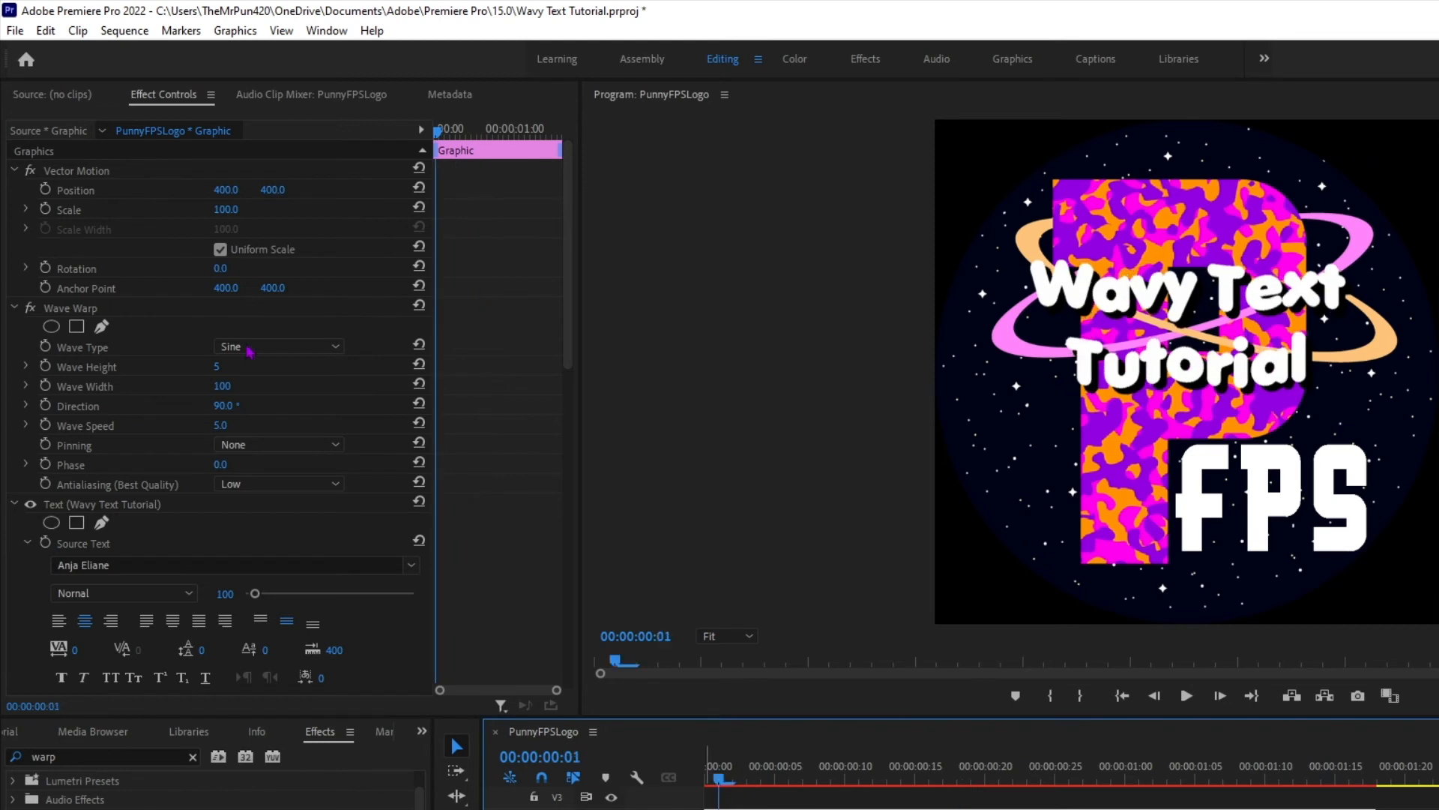
# - Set the title clip's wave speed to 1 and replay the opening of the sequence to examine the motion
pyautogui.click(223, 424)
pyautogui.write('1')
pyautogui.press('Return')
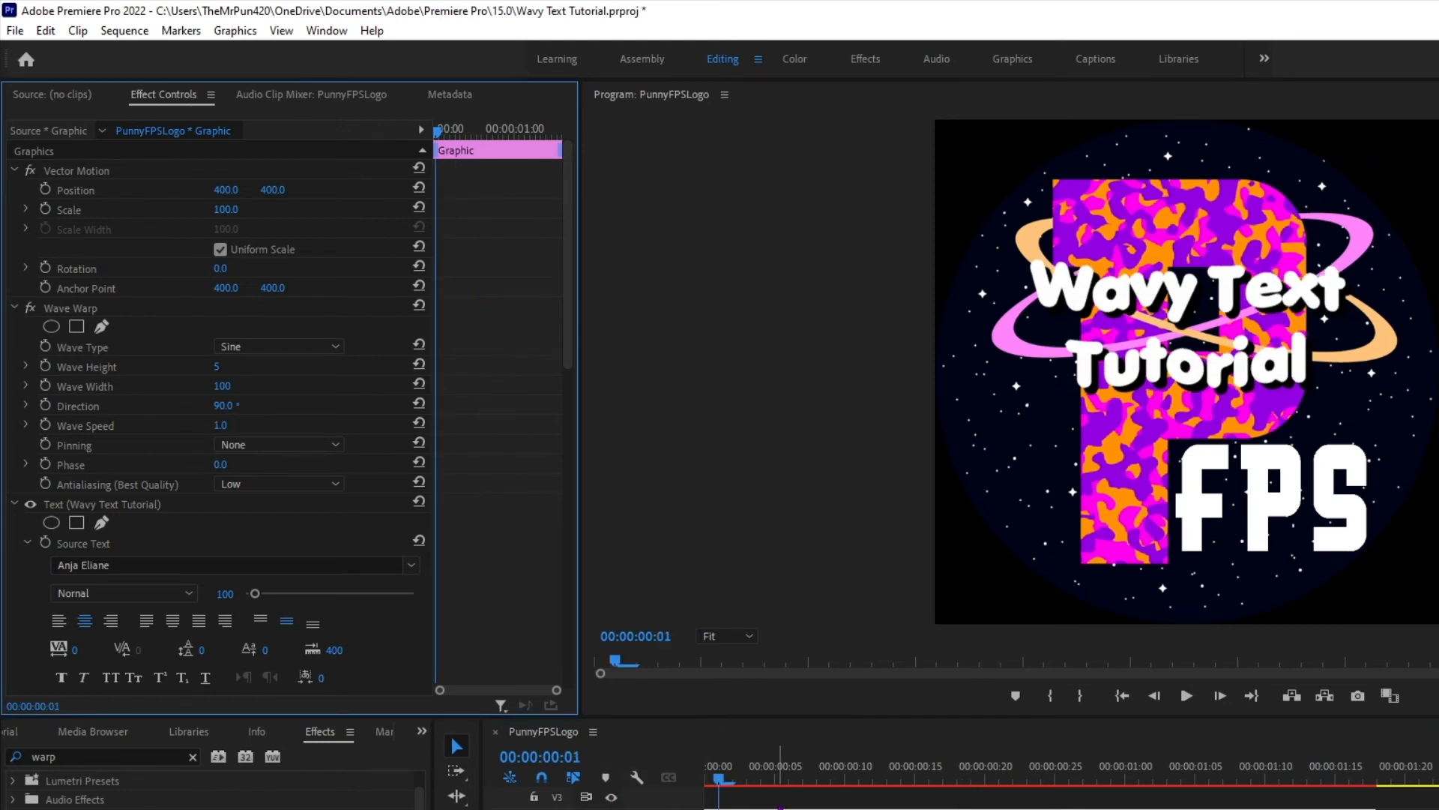
pyautogui.click(781, 807)
pyautogui.press('space')
pyautogui.press('space')
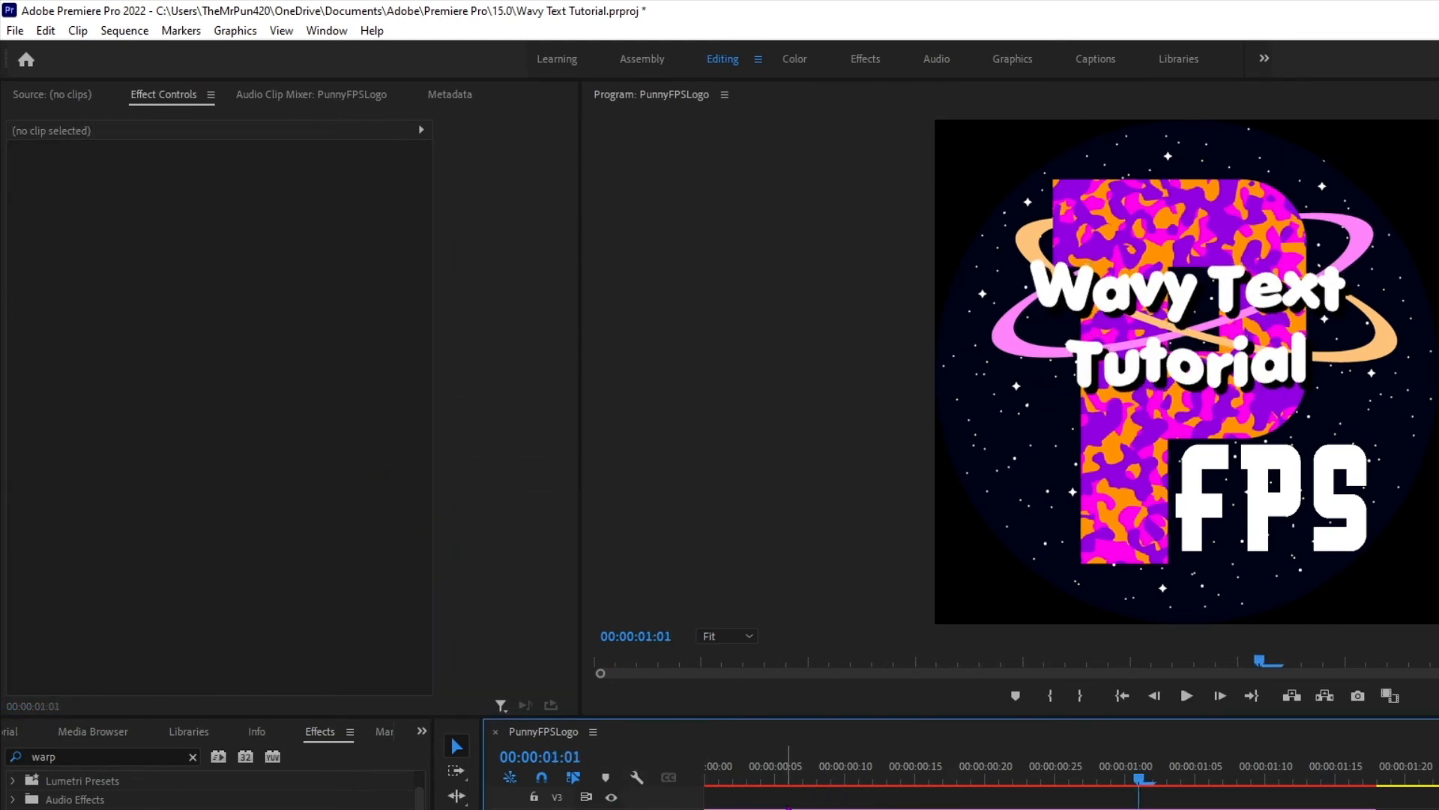
pyautogui.click(733, 776)
pyautogui.press('space')
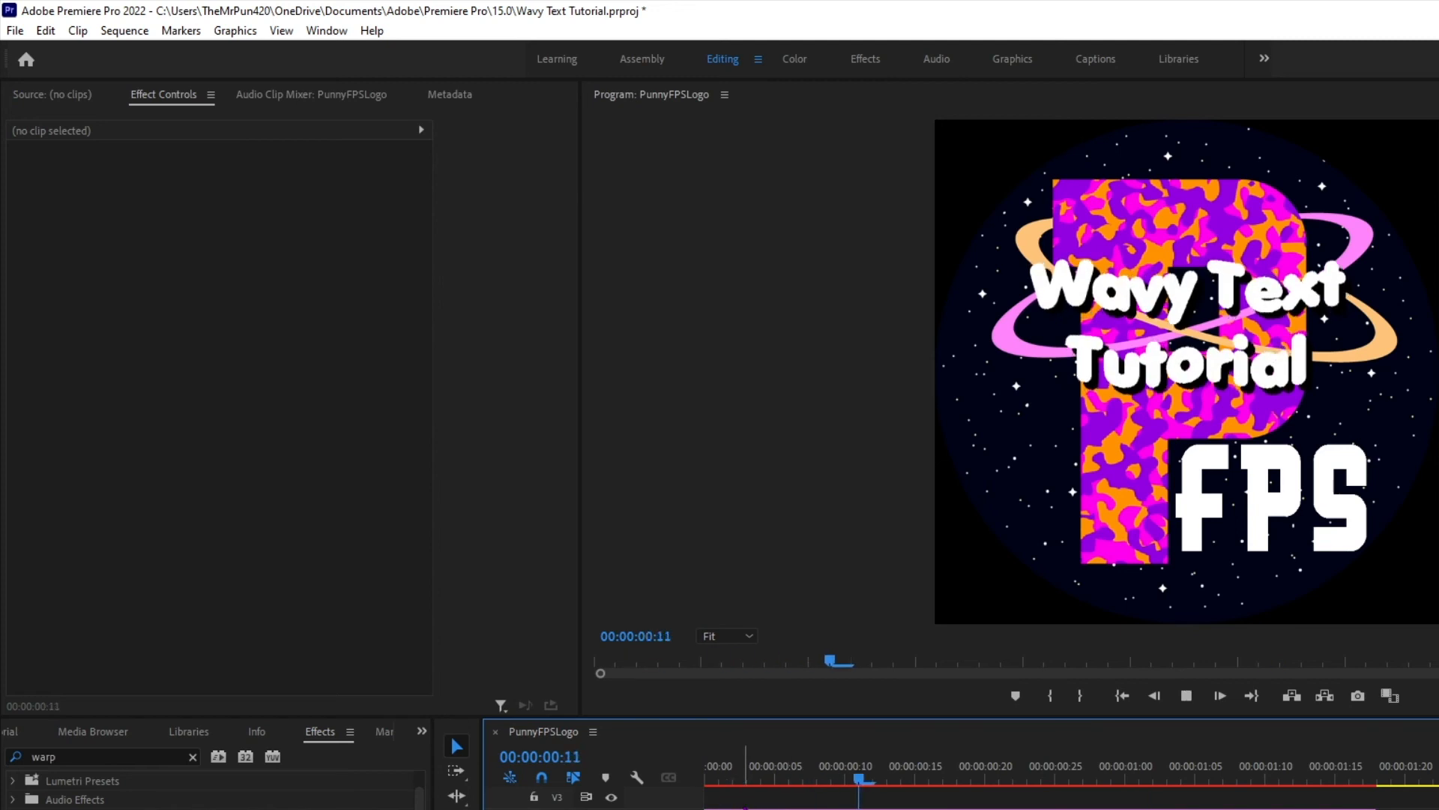
pyautogui.press('space')
# - Set the title clip's wave speed to 0.8 and play the sequence from near the start
pyautogui.click(762, 808)
pyautogui.click(218, 426)
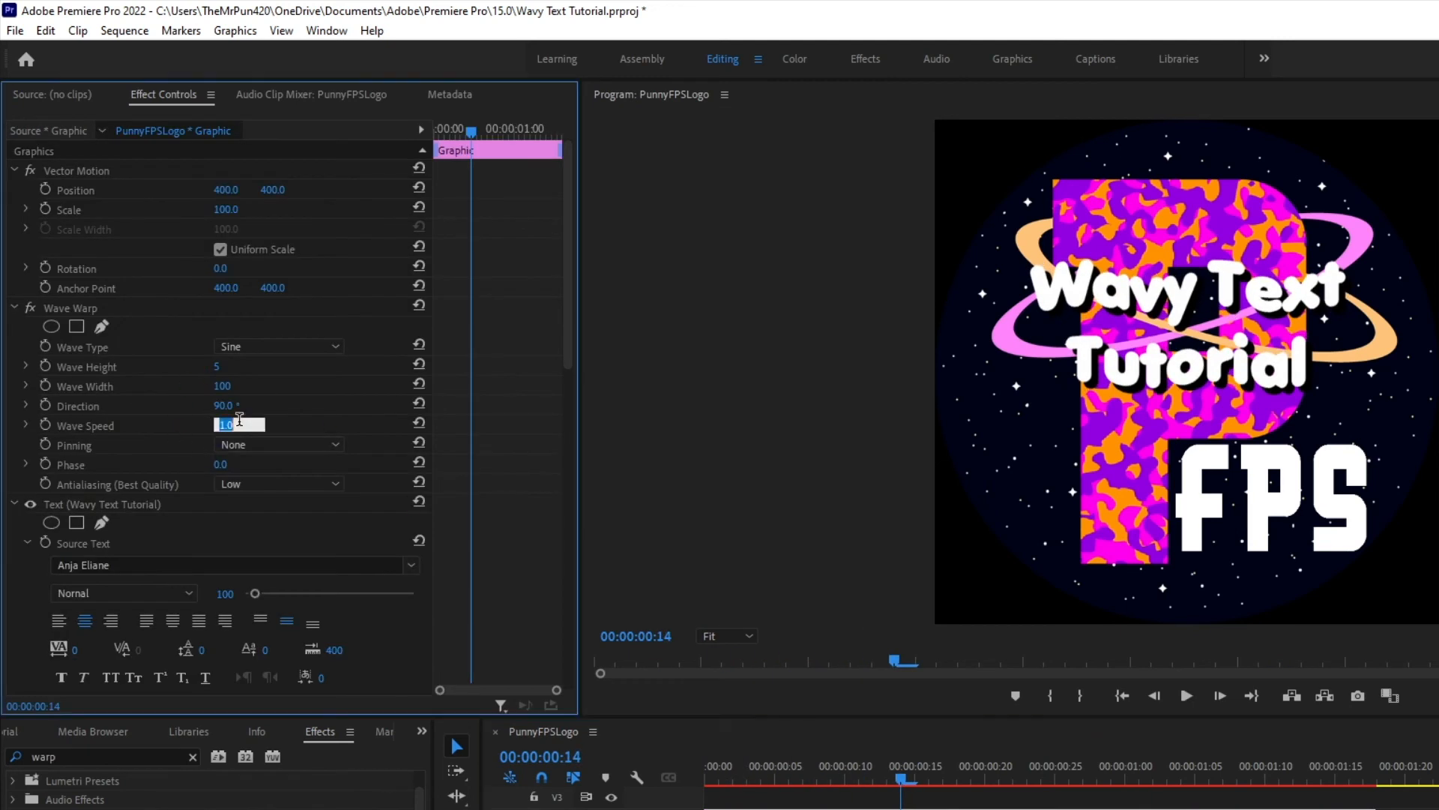
pyautogui.write('0.8')
pyautogui.press('Return')
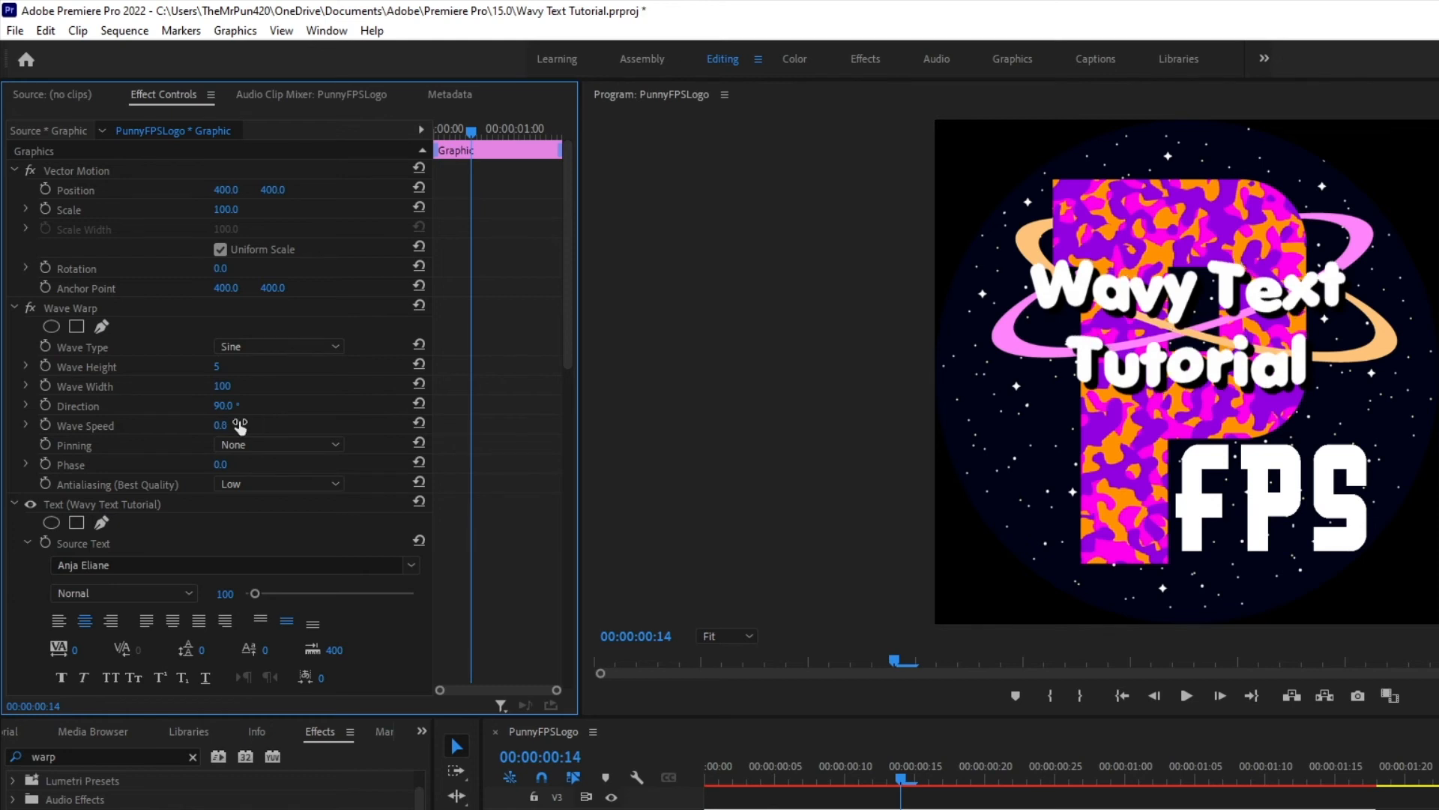
pyautogui.click(763, 778)
pyautogui.click(809, 799)
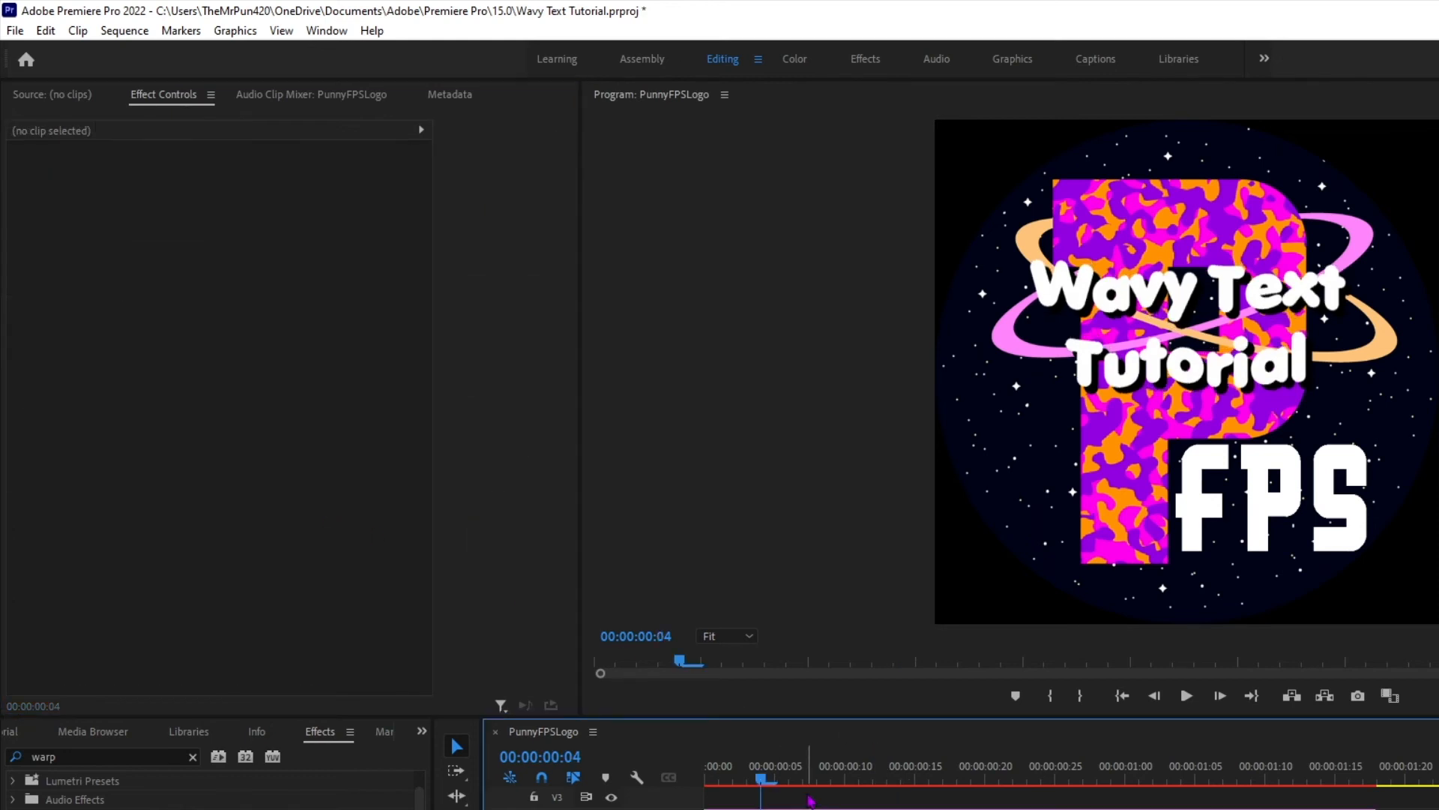
pyautogui.press('space')
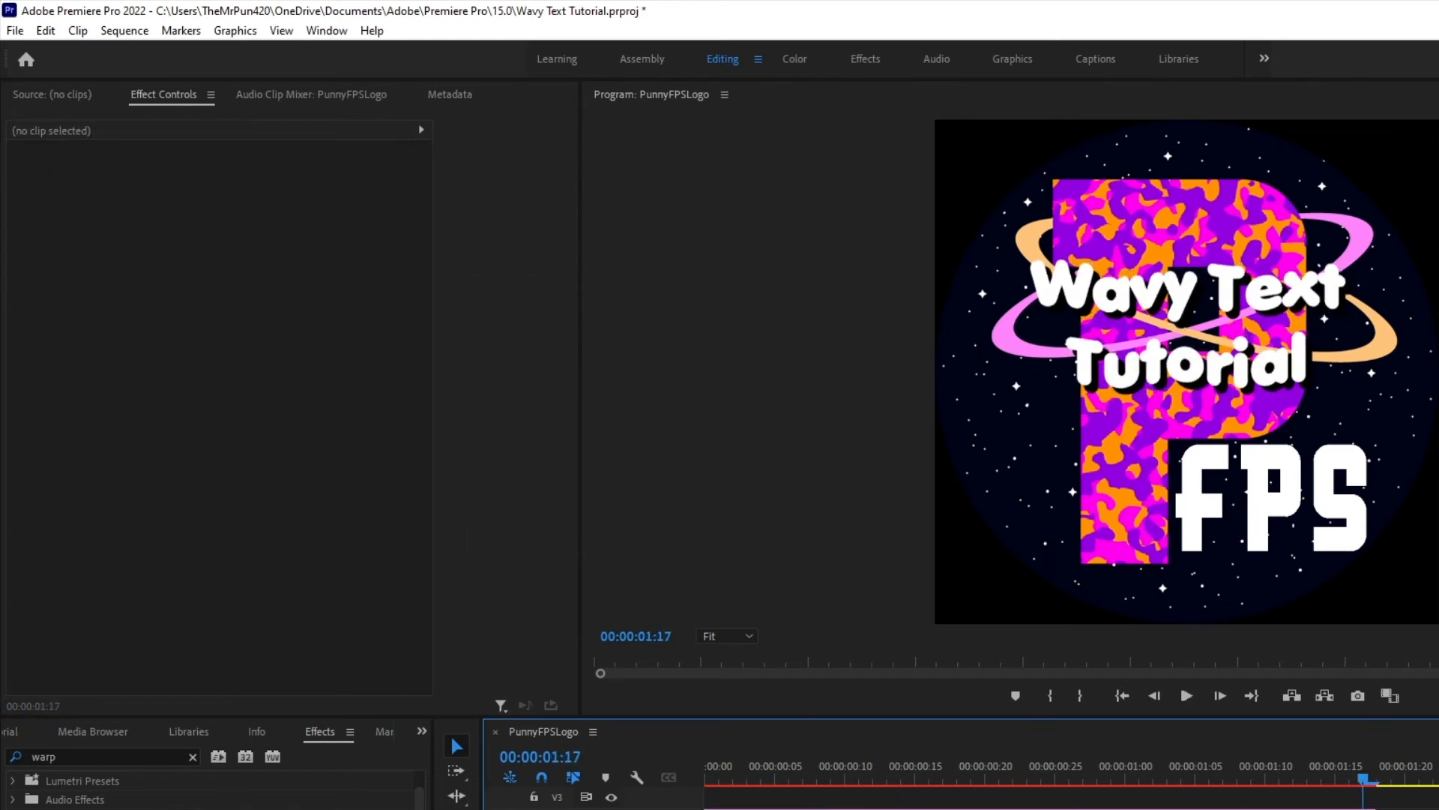
pyautogui.press('space')
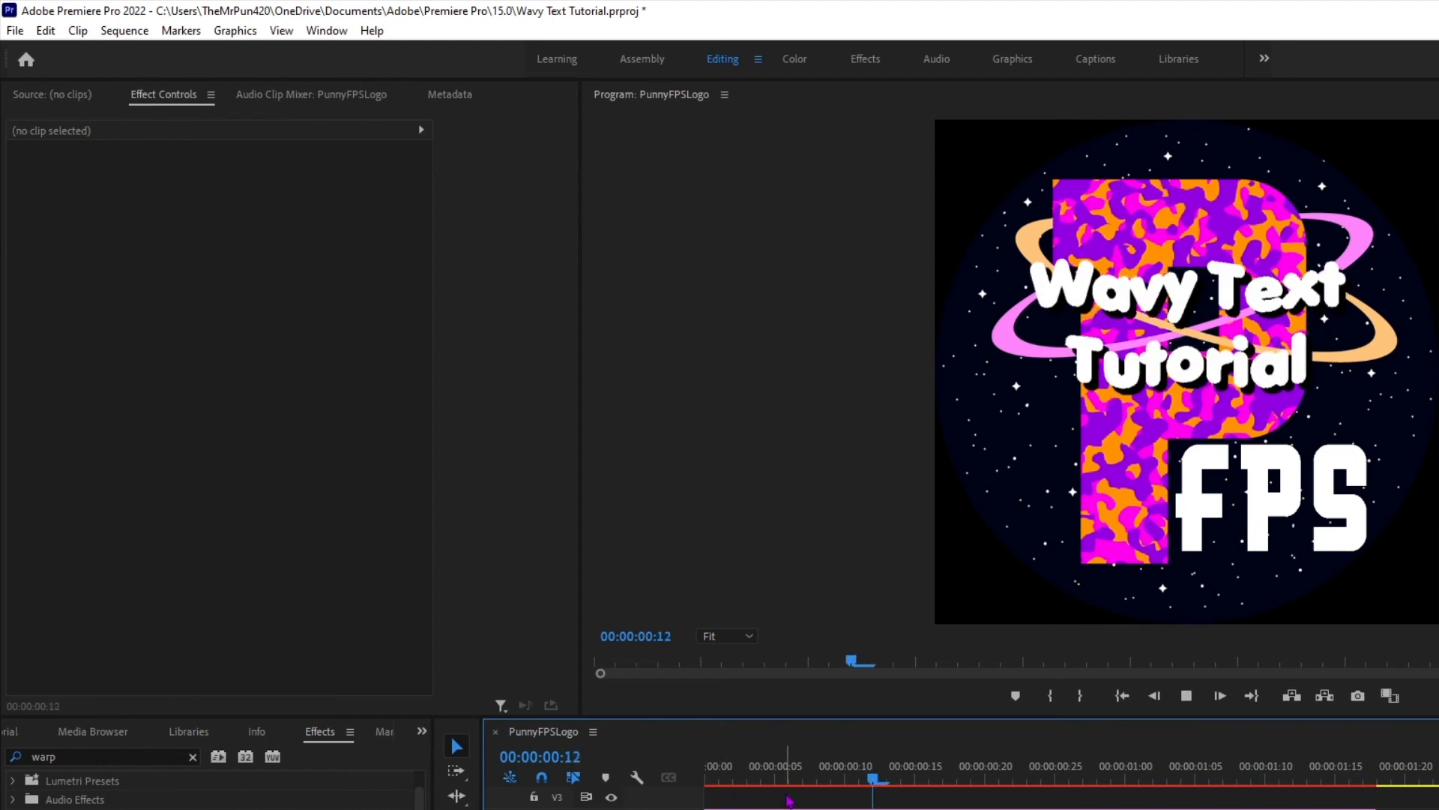
pyautogui.press('space')
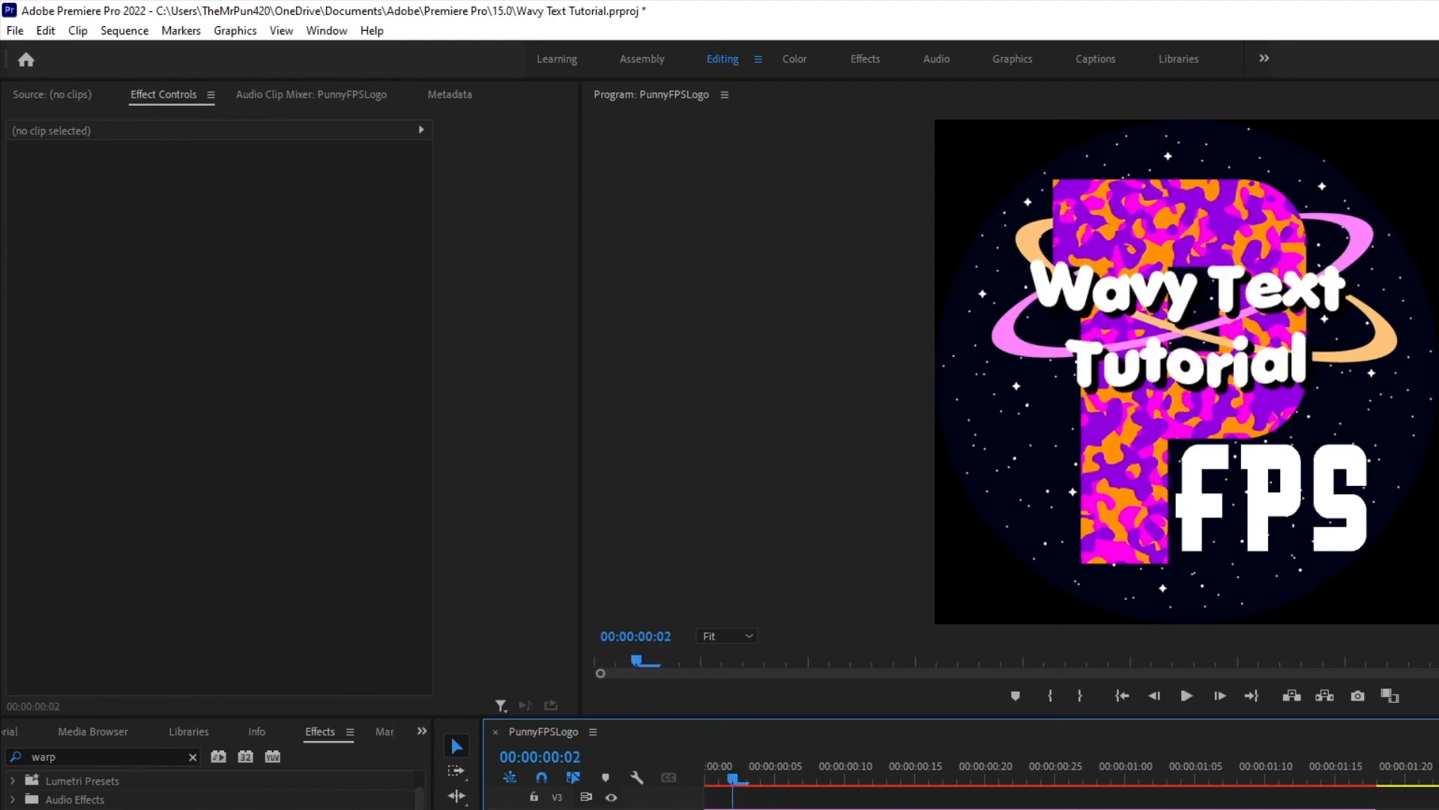
# - Set the Wave Warp's wave speed to 1 on the title clip and deselect the clip
pyautogui.click(770, 809)
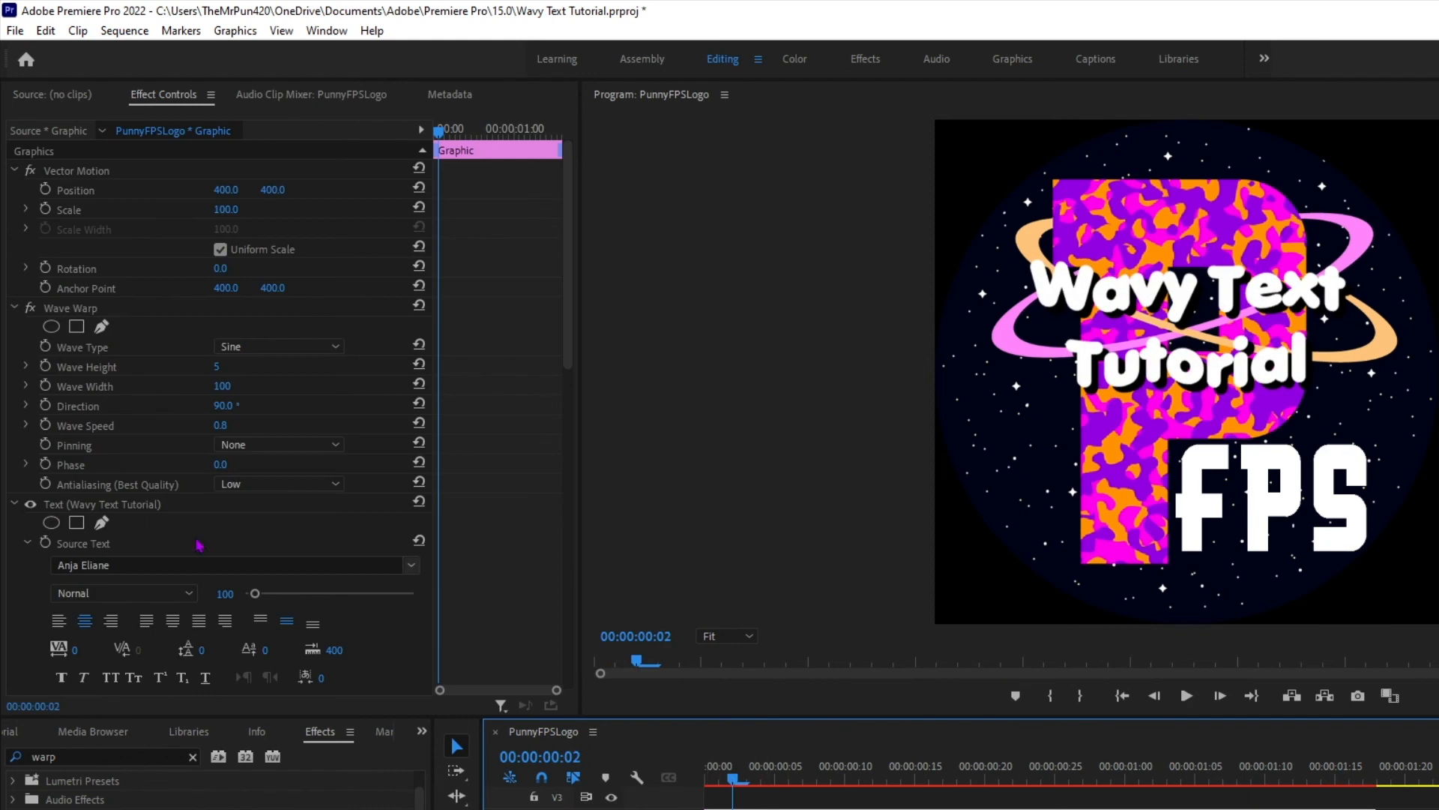
pyautogui.click(224, 426)
pyautogui.write('1')
pyautogui.press('Return')
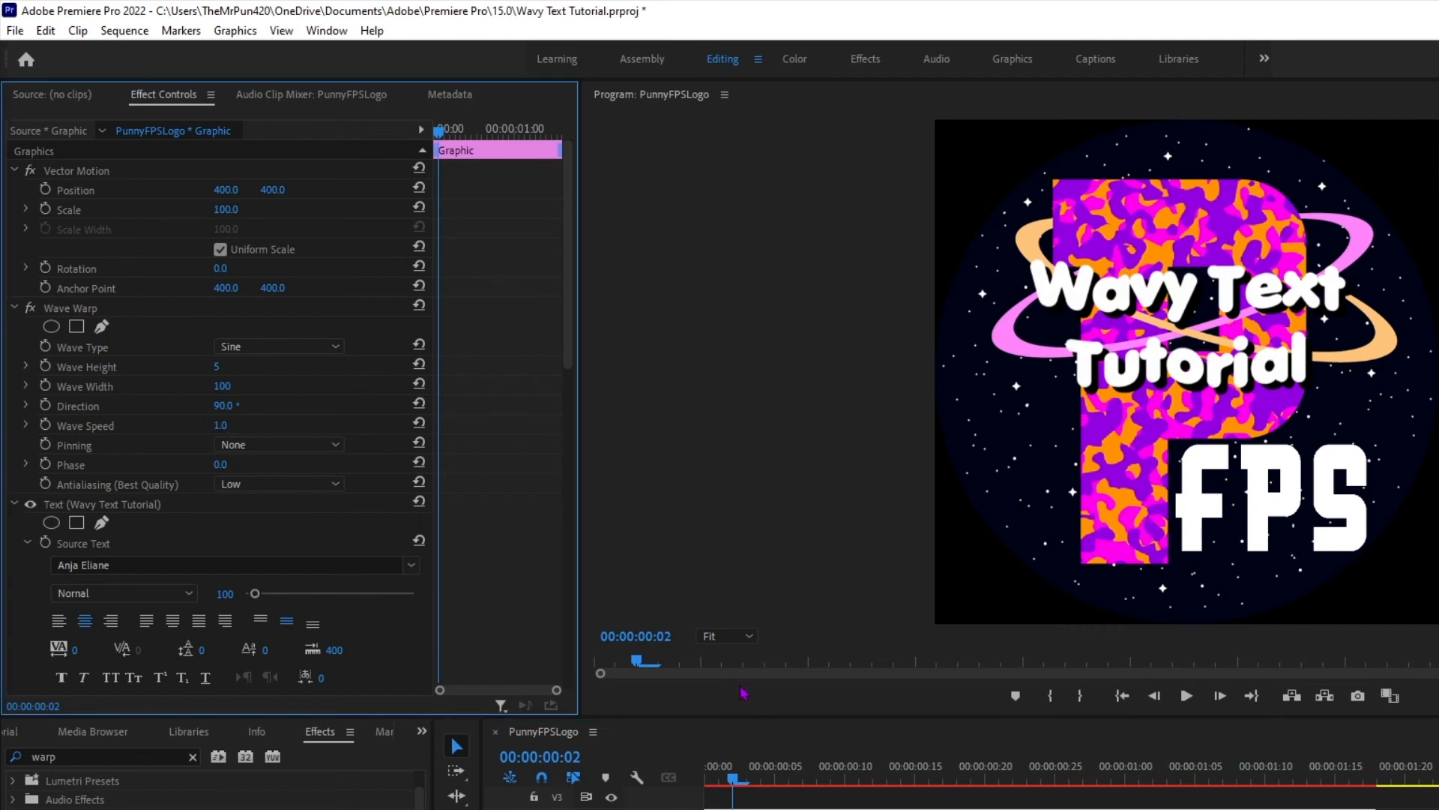
pyautogui.click(960, 807)
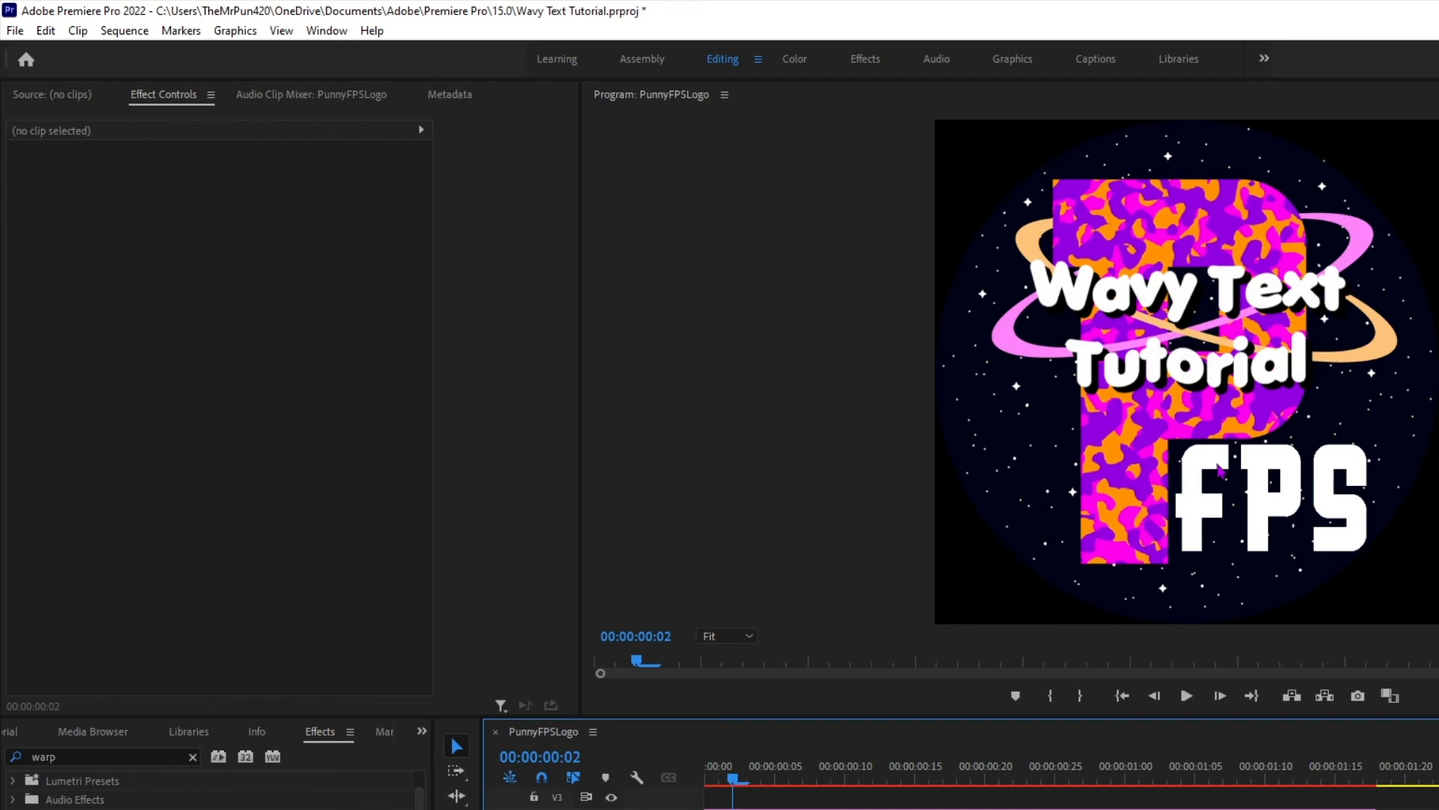
# - Try repositioning the logo image within the program frame
pyautogui.click(1137, 500)
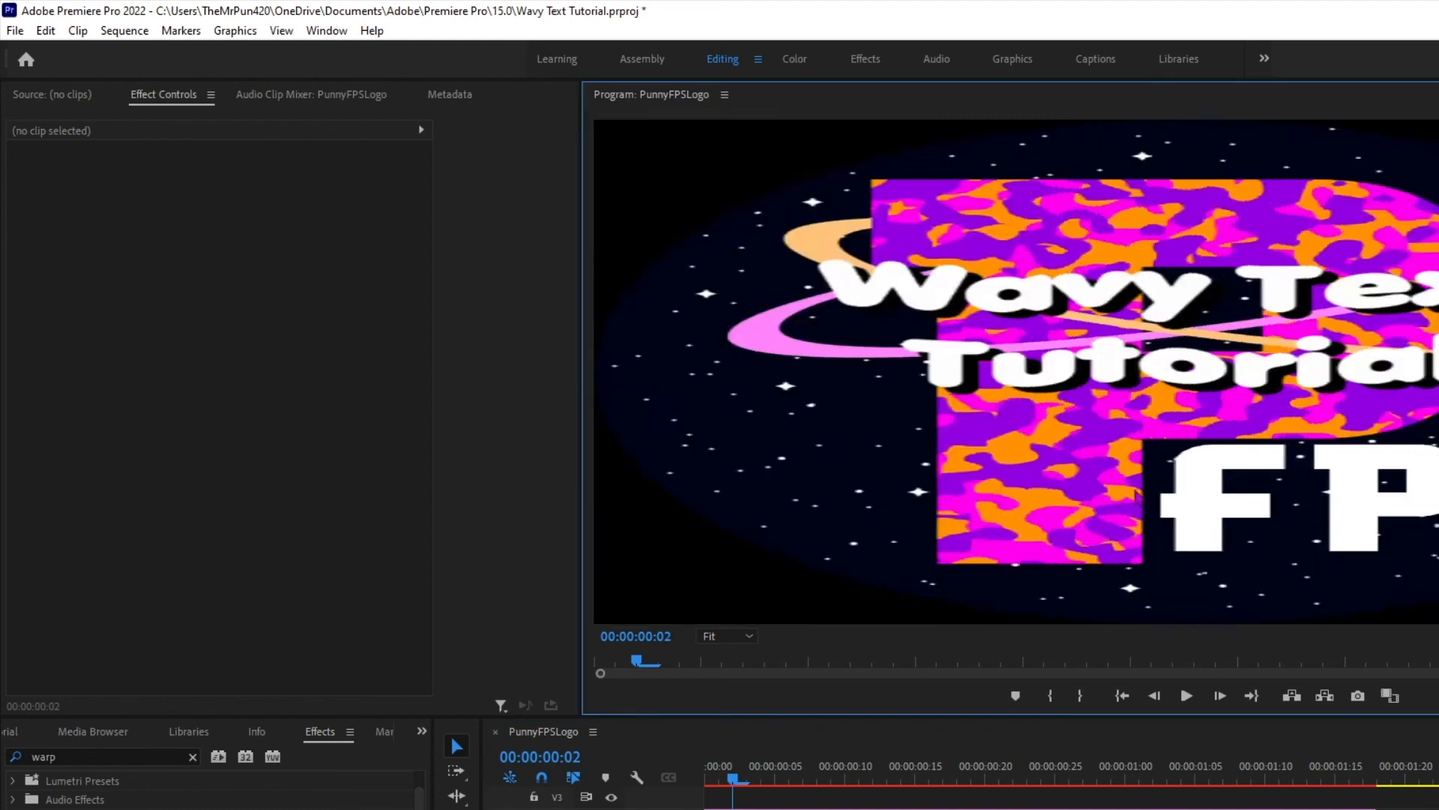
pyautogui.moveTo(1168, 498); pyautogui.dragTo(1136, 476)
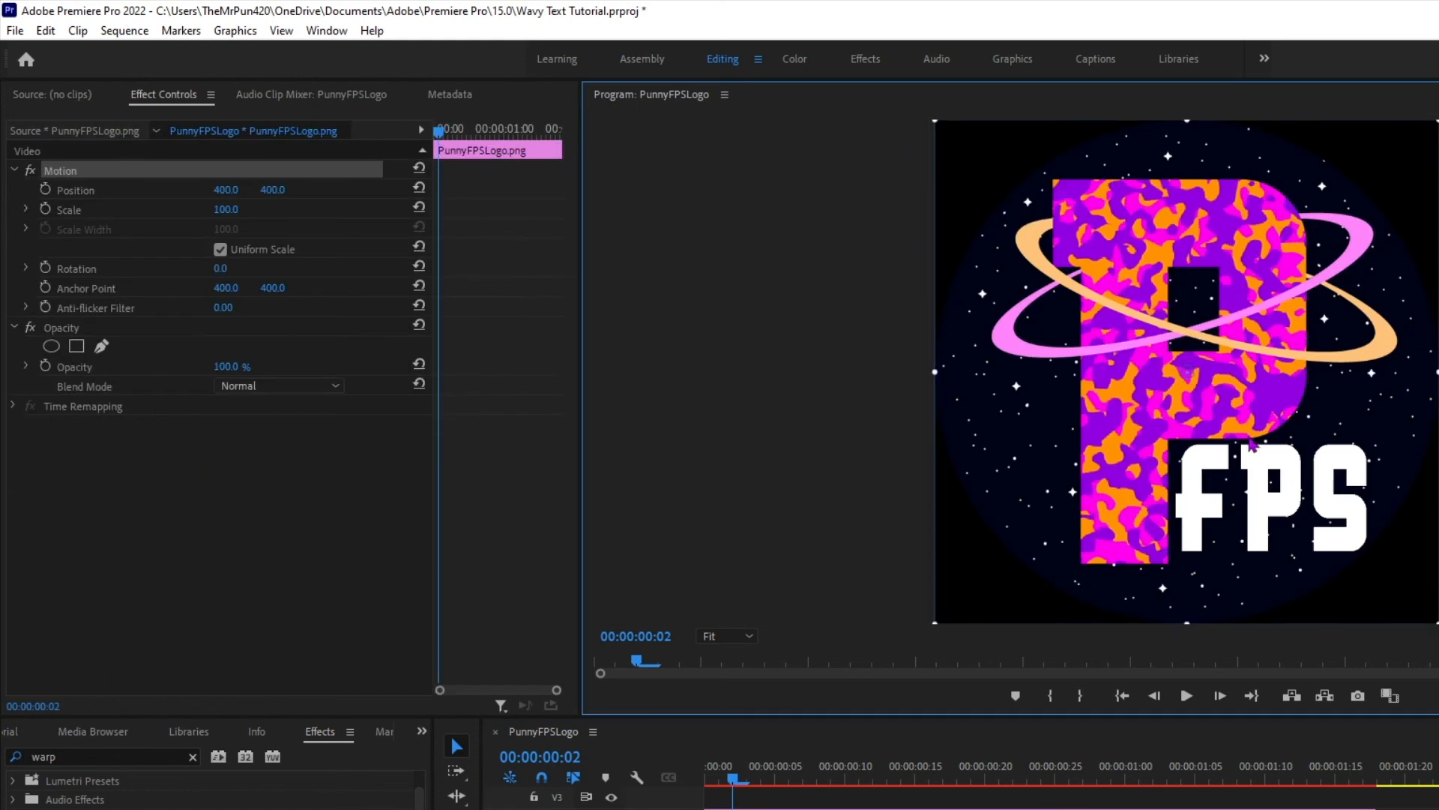
pyautogui.moveTo(1226, 504); pyautogui.dragTo(1265, 524)
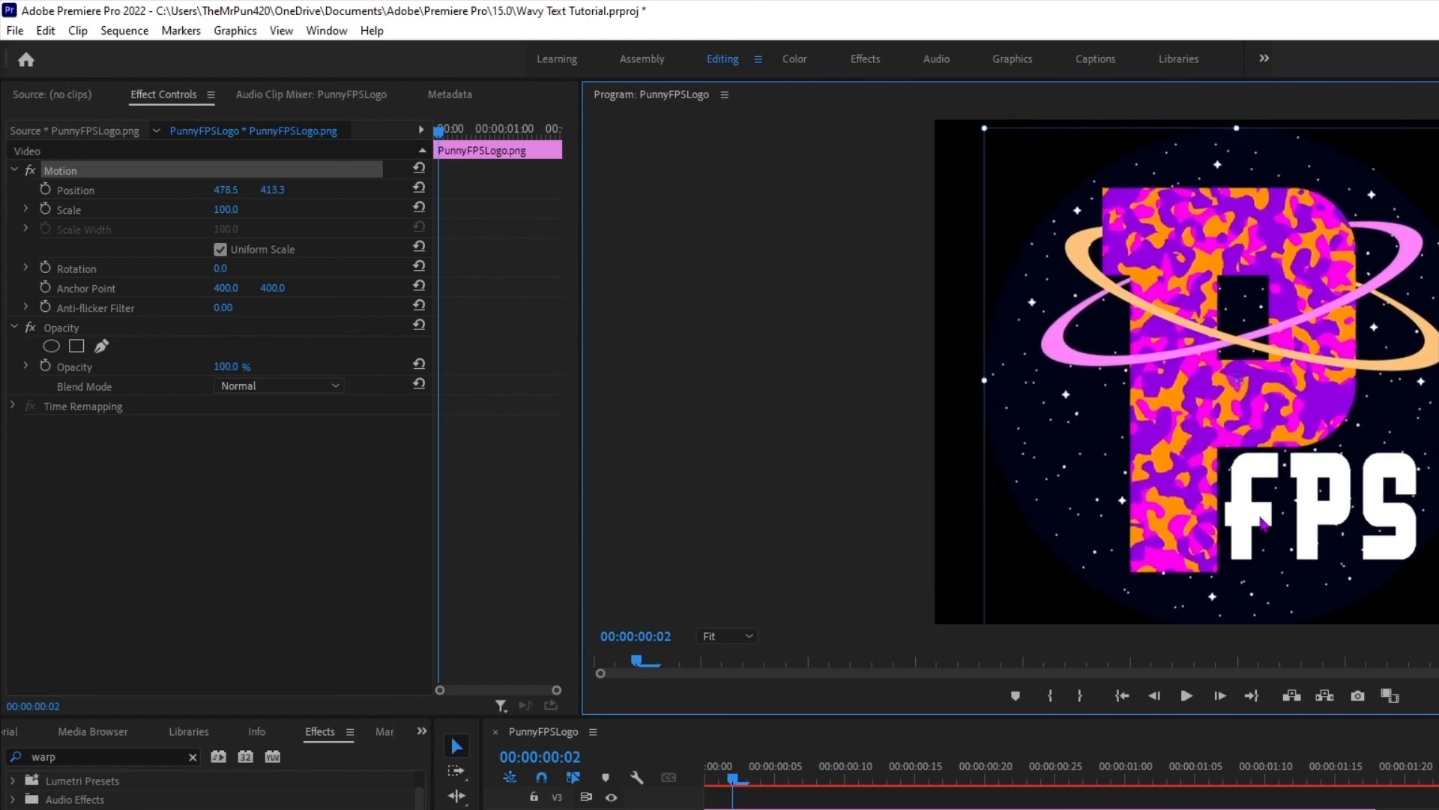
pyautogui.moveTo(1294, 448); pyautogui.dragTo(1224, 500)
# - Select the title text outside the frame and move it back over the centre of the logo
pyautogui.click(831, 808)
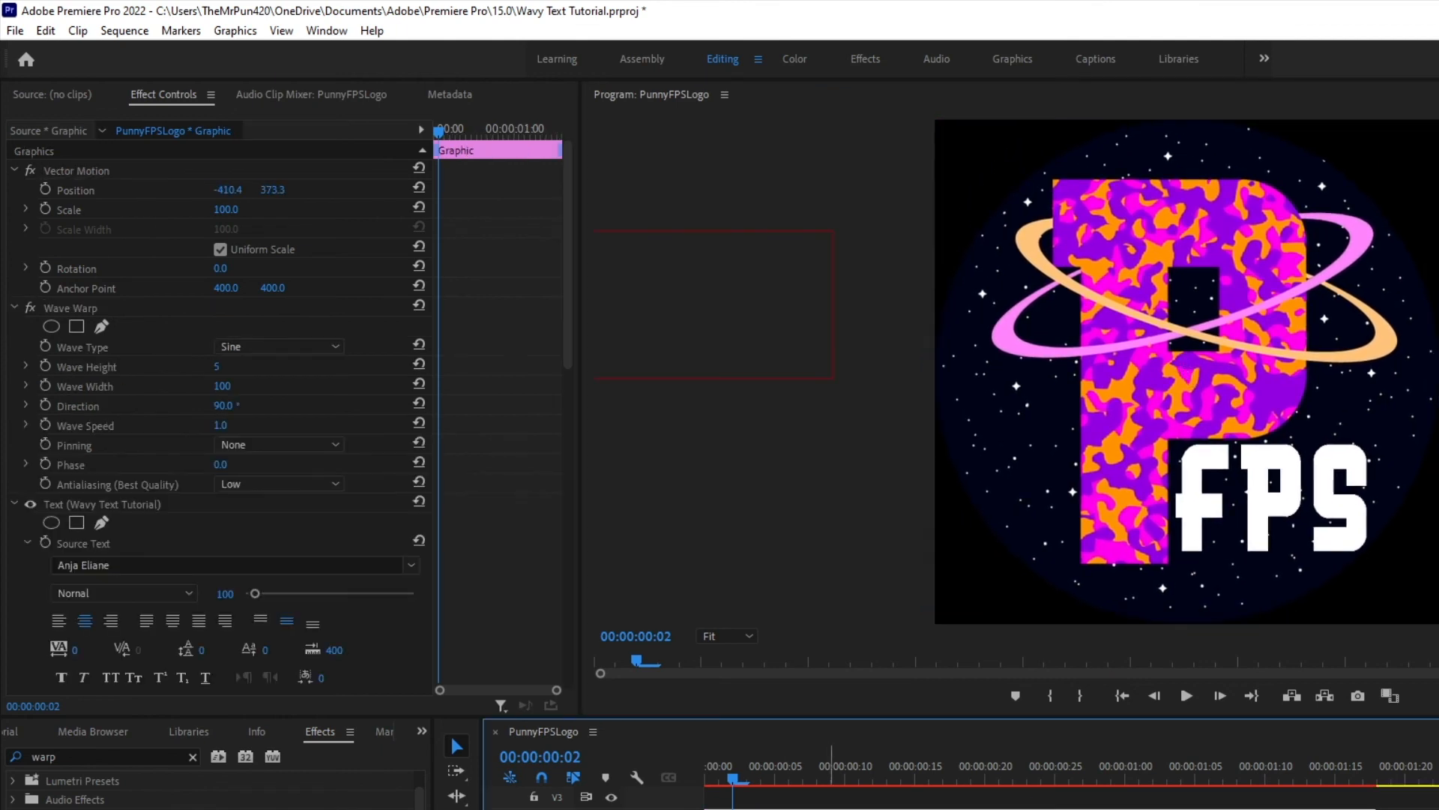
pyautogui.doubleClick(745, 346)
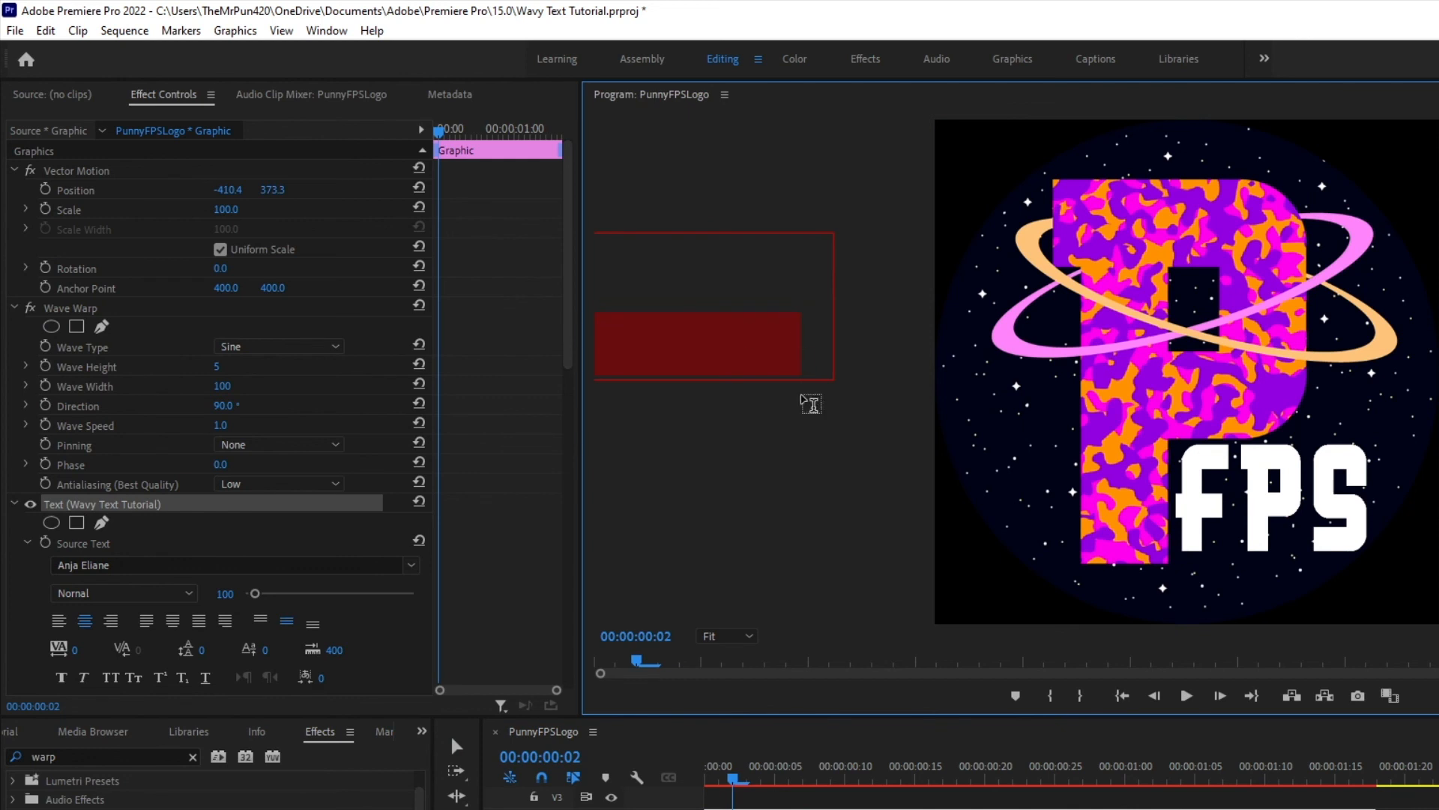
pyautogui.press('BackSpace')
pyautogui.press('Escape')
pyautogui.moveTo(790, 344)
pyautogui.mouseDown()
pyautogui.moveTo(1082, 375)
pyautogui.moveTo(1220, 355)
pyautogui.mouseUp()
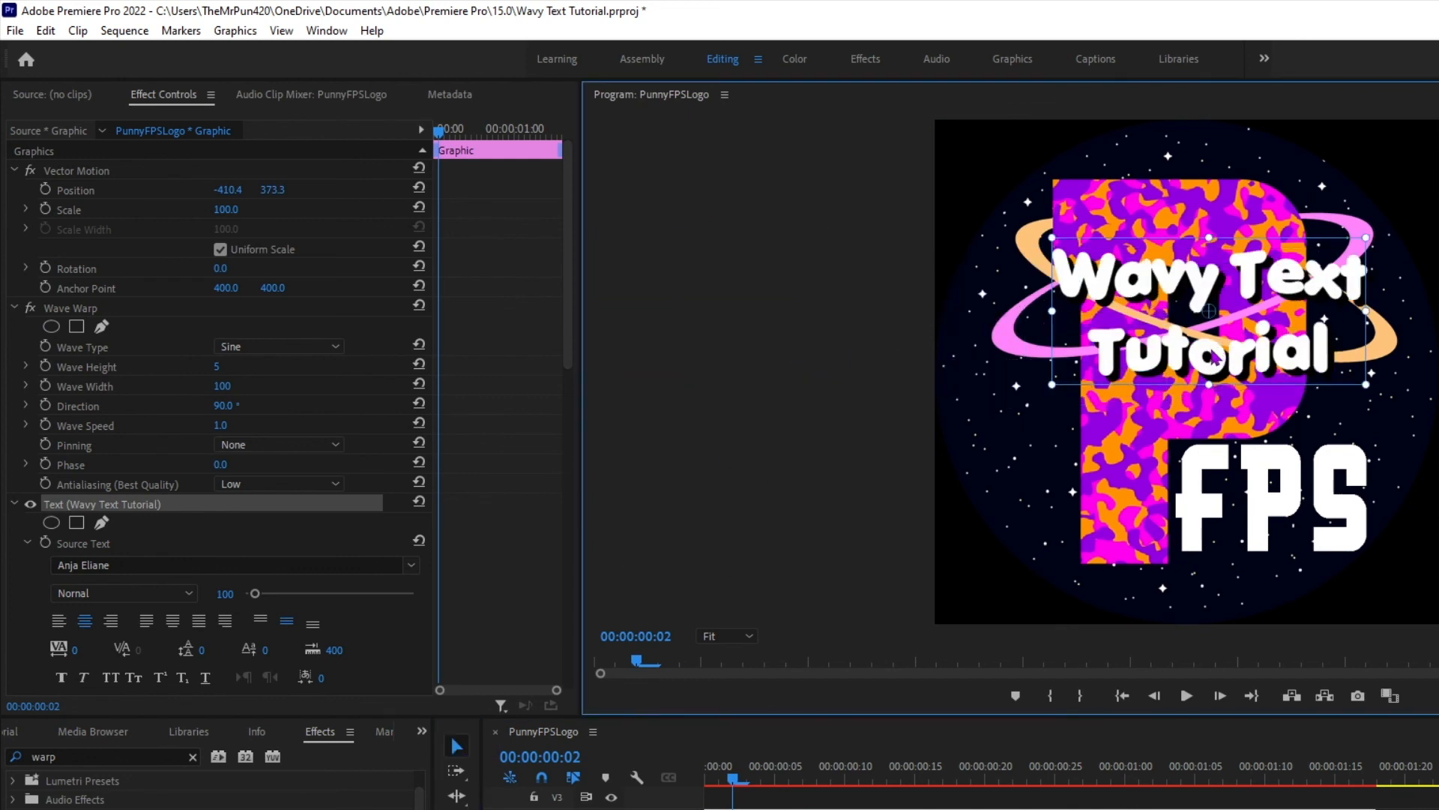
pyautogui.press('Escape')
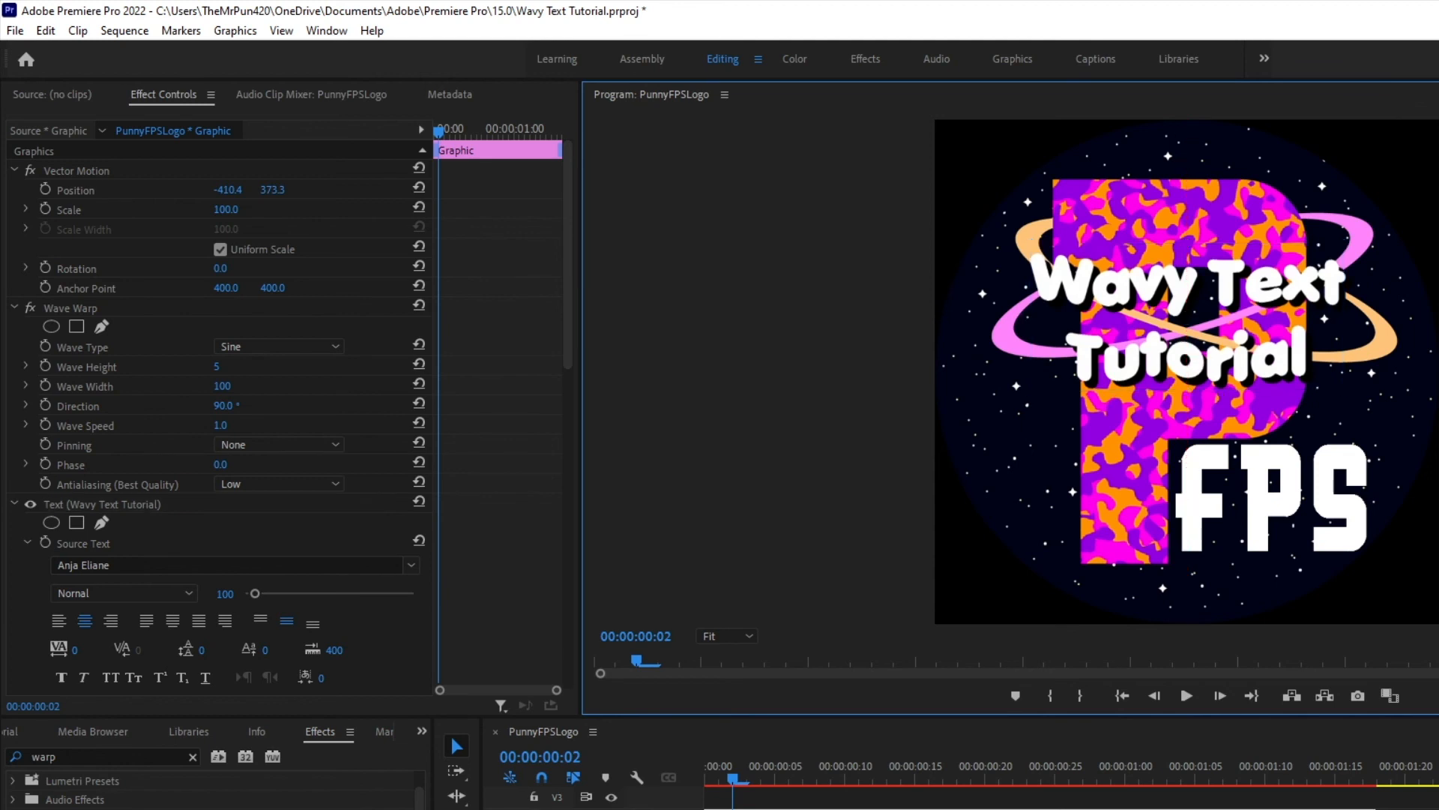
# - Deselect the title clip and play the sequence from the start to preview the wavy title over the logo
pyautogui.click(766, 804)
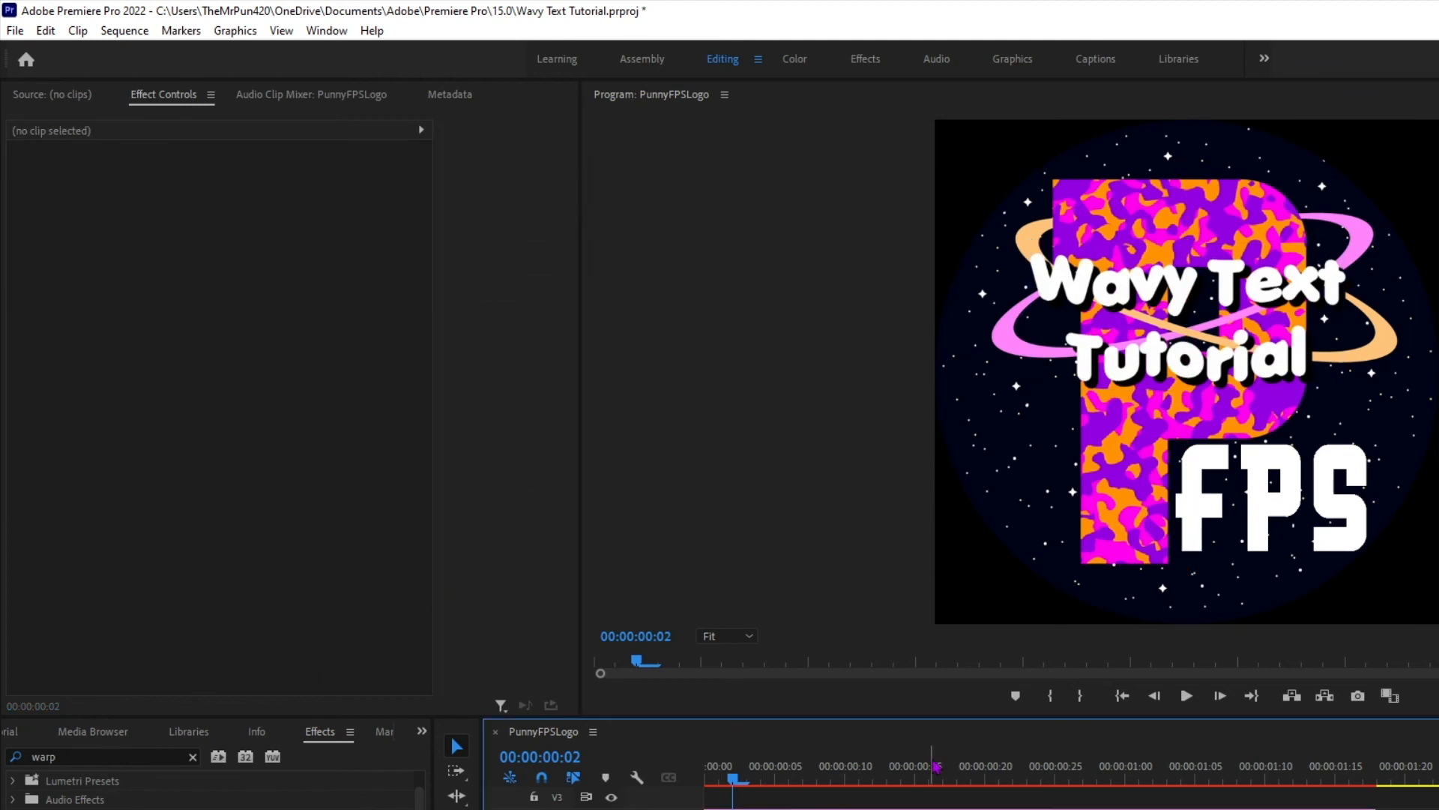
pyautogui.press('space')
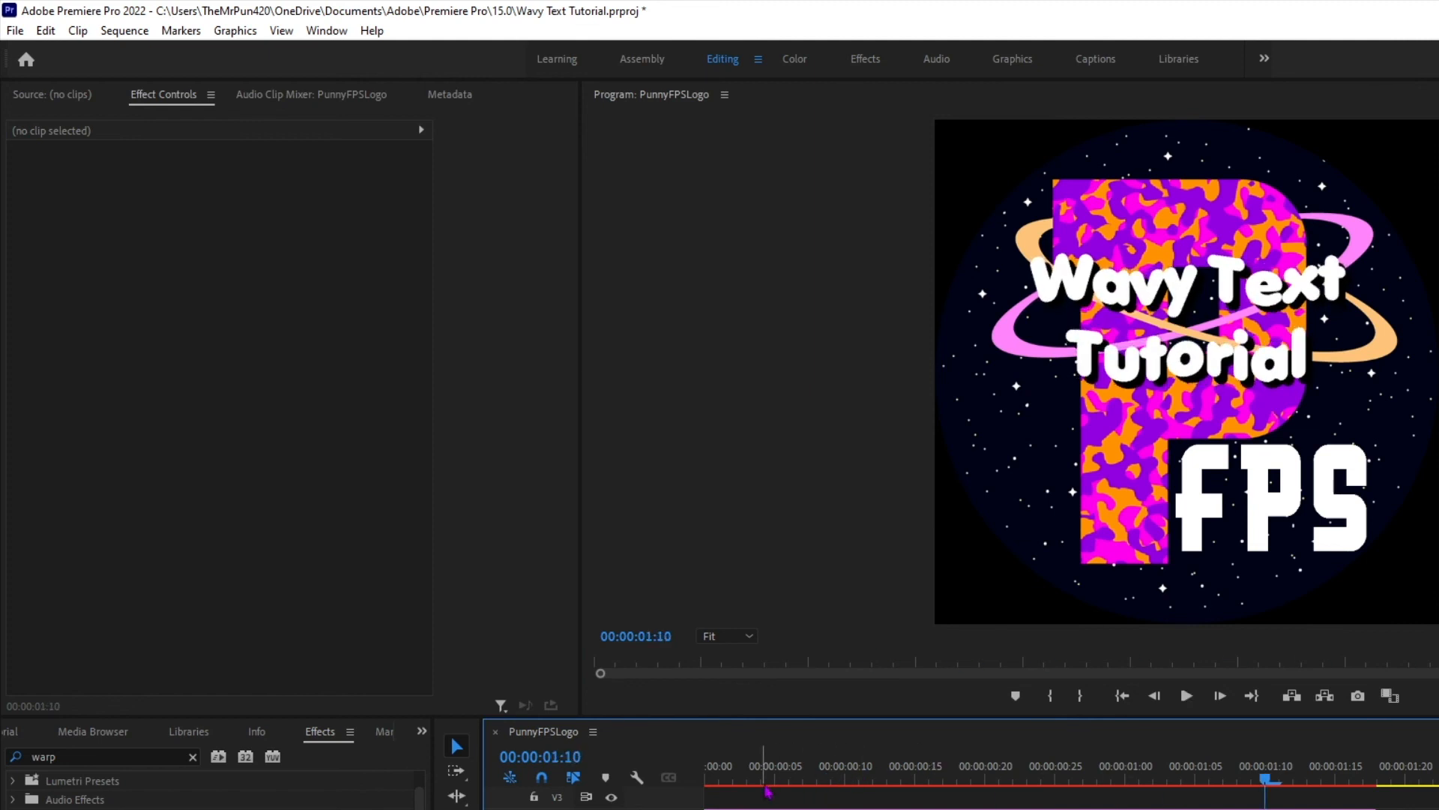
pyautogui.click(707, 776)
pyautogui.press('space')
pyautogui.press('space')
# - Review the title clip's Wave Warp settings, deselect the clip and replay the sequence from 00:00:00:02
pyautogui.click(777, 808)
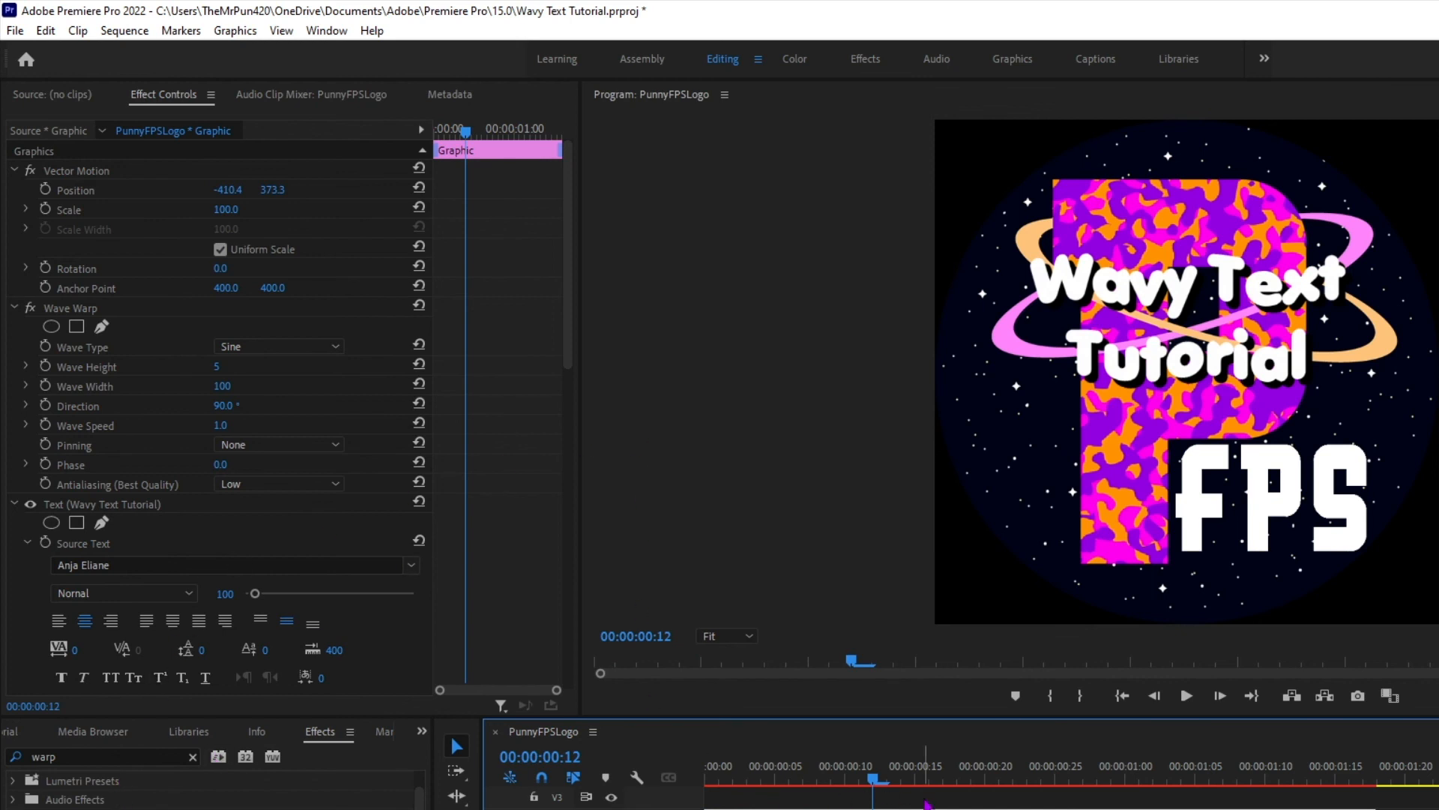
pyautogui.click(927, 804)
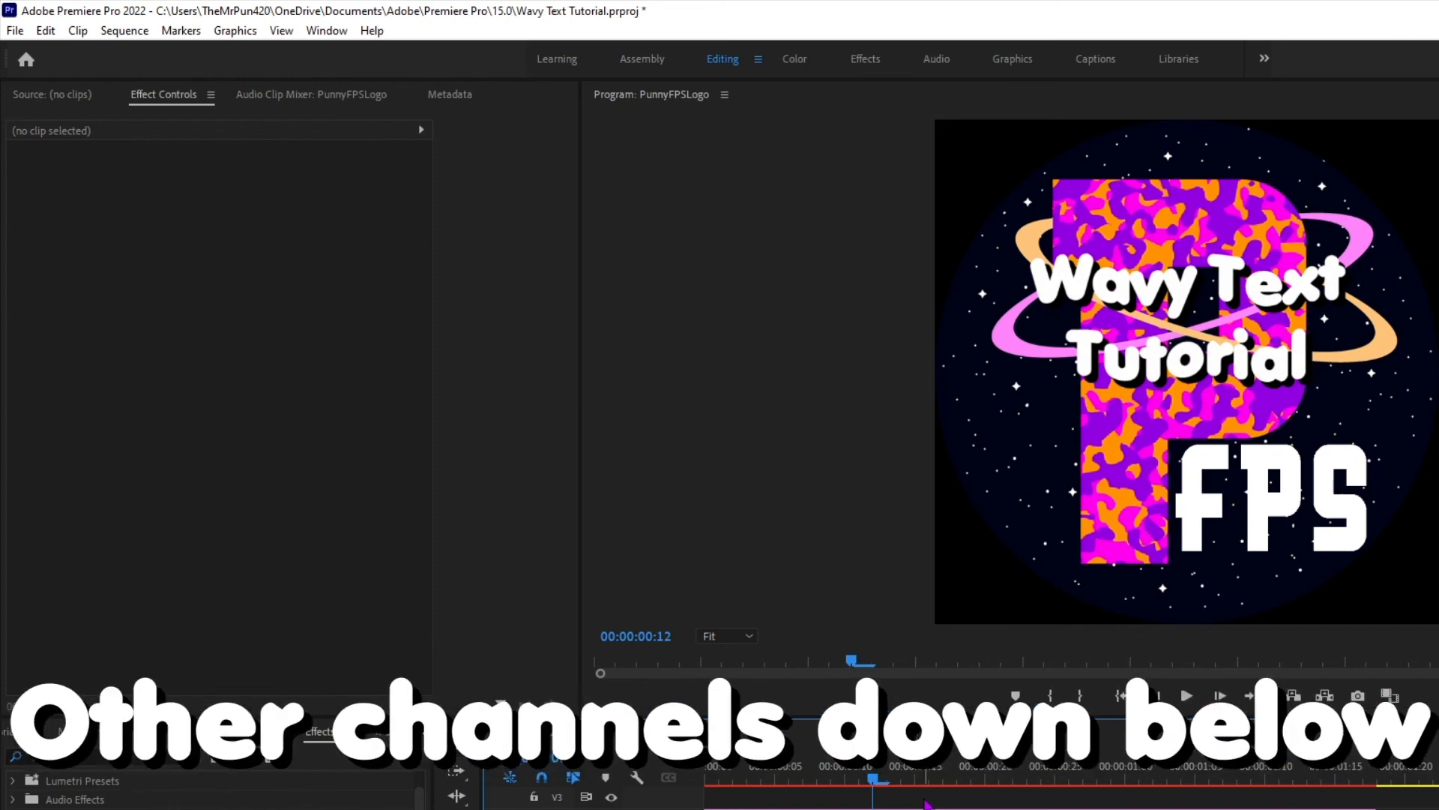
pyautogui.press('space')
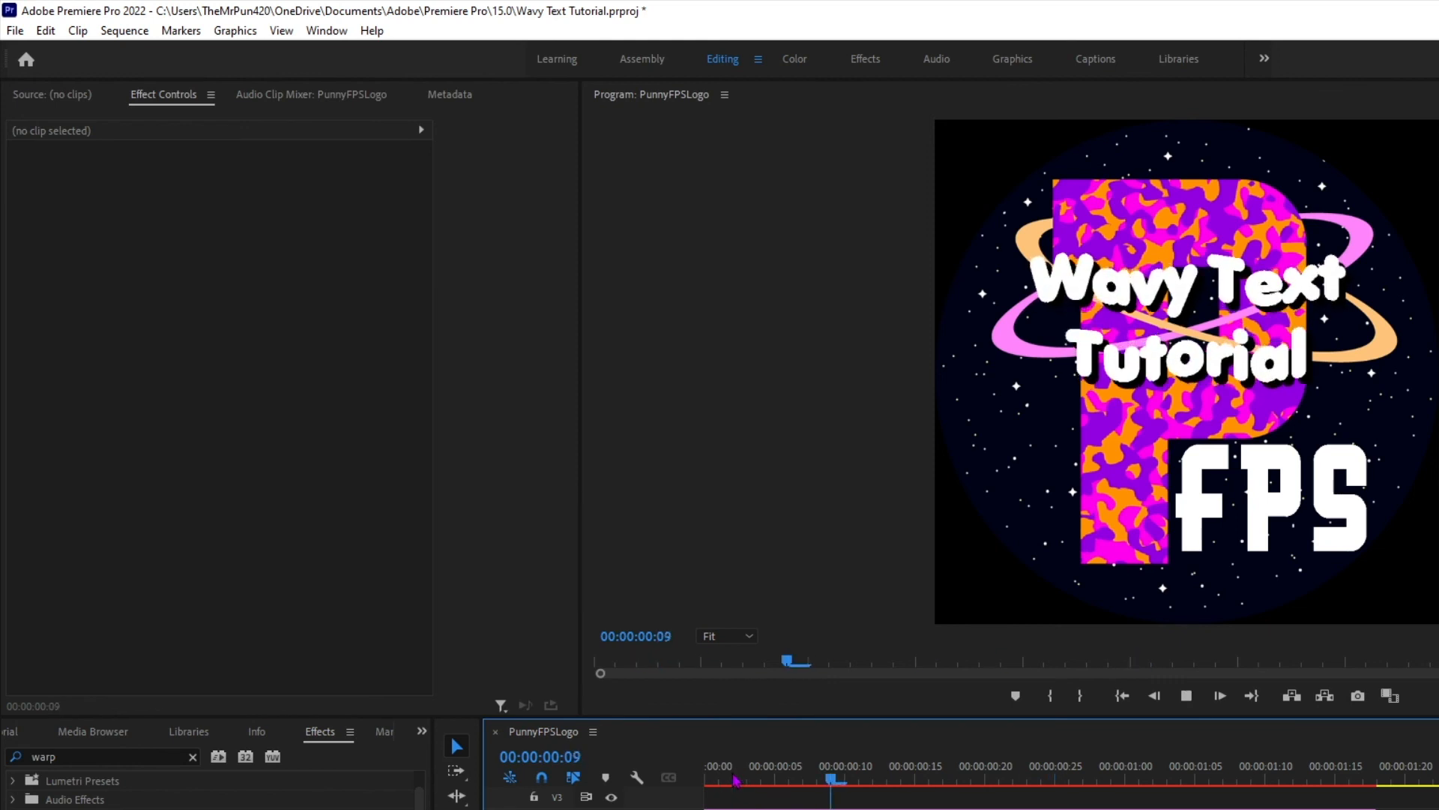
pyautogui.click(735, 780)
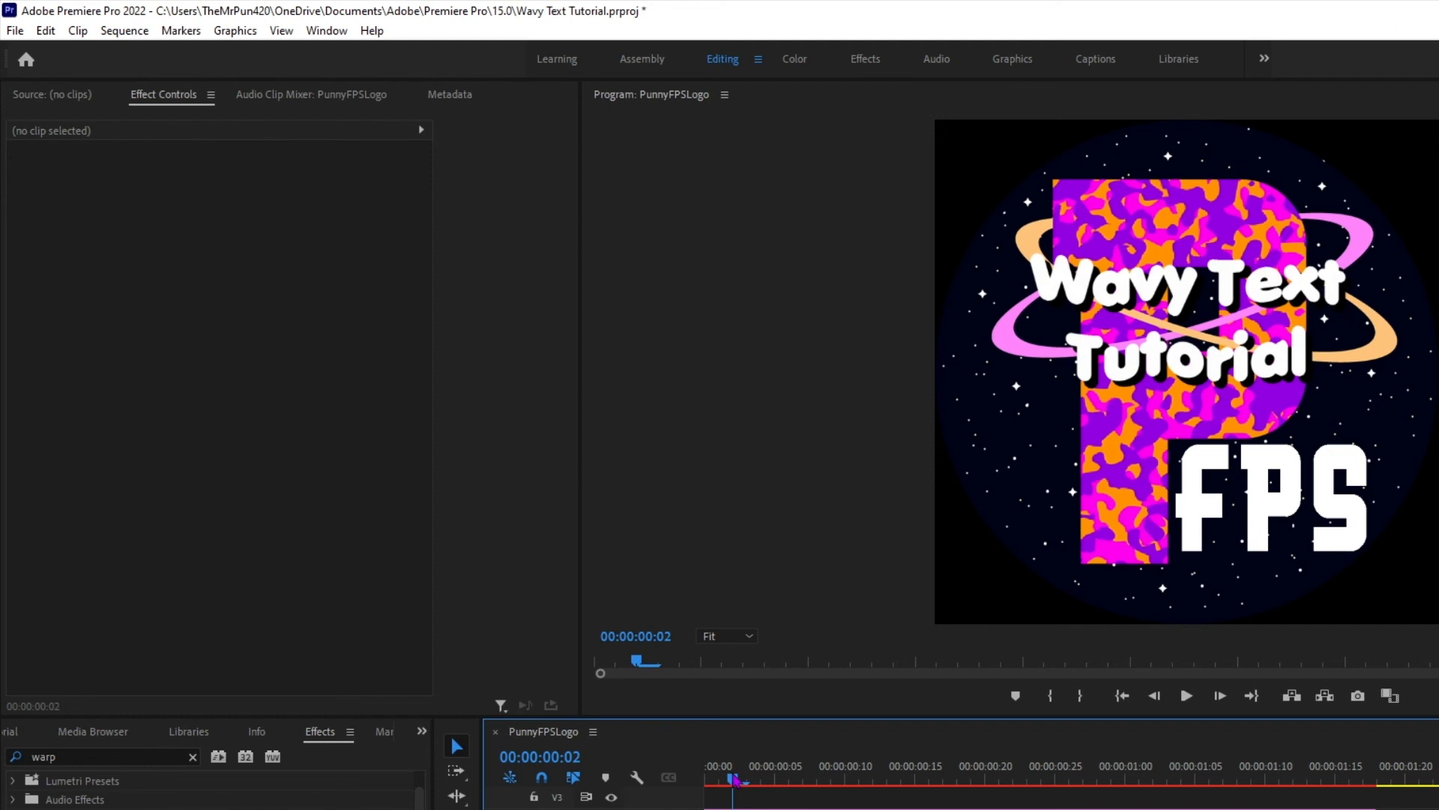
pyautogui.press('space')
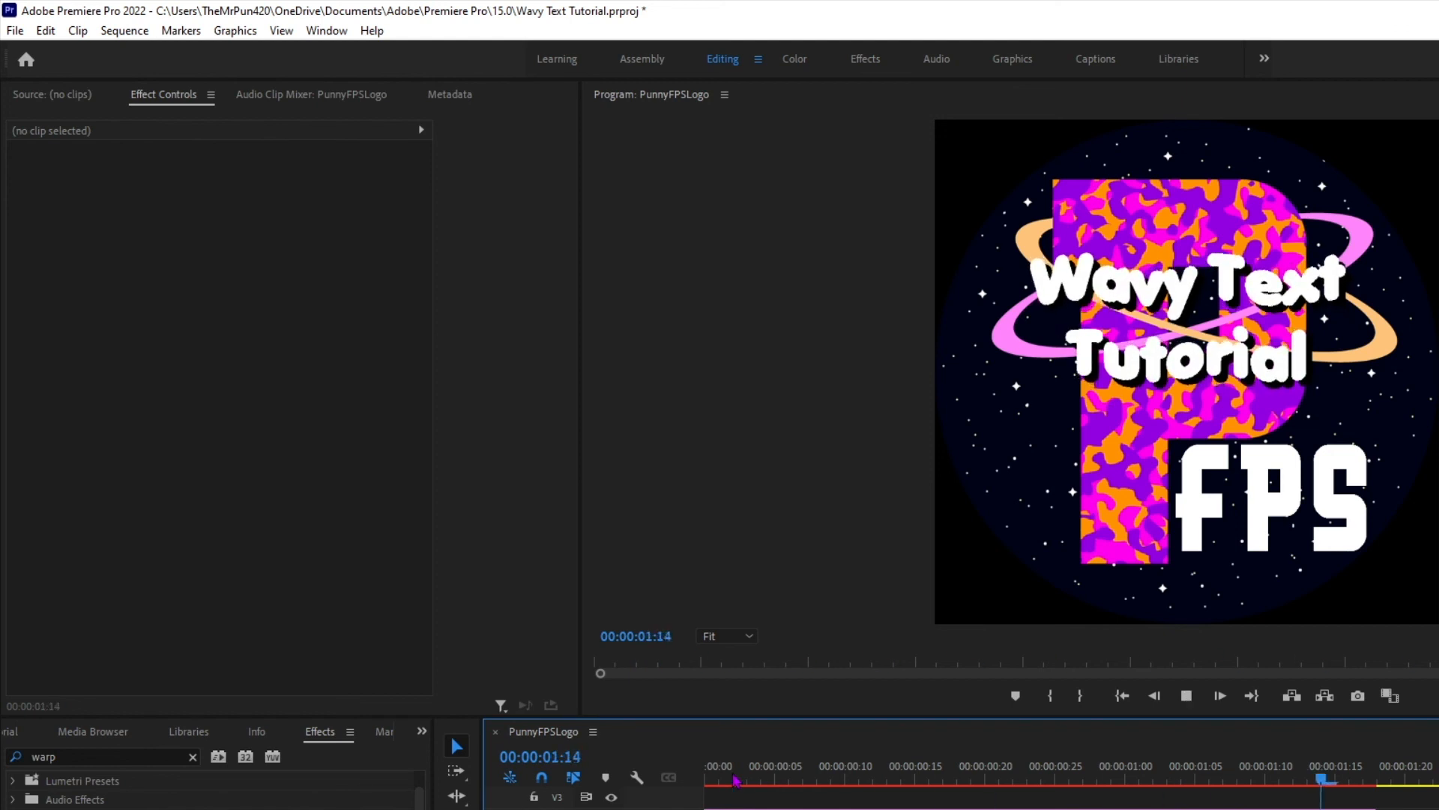